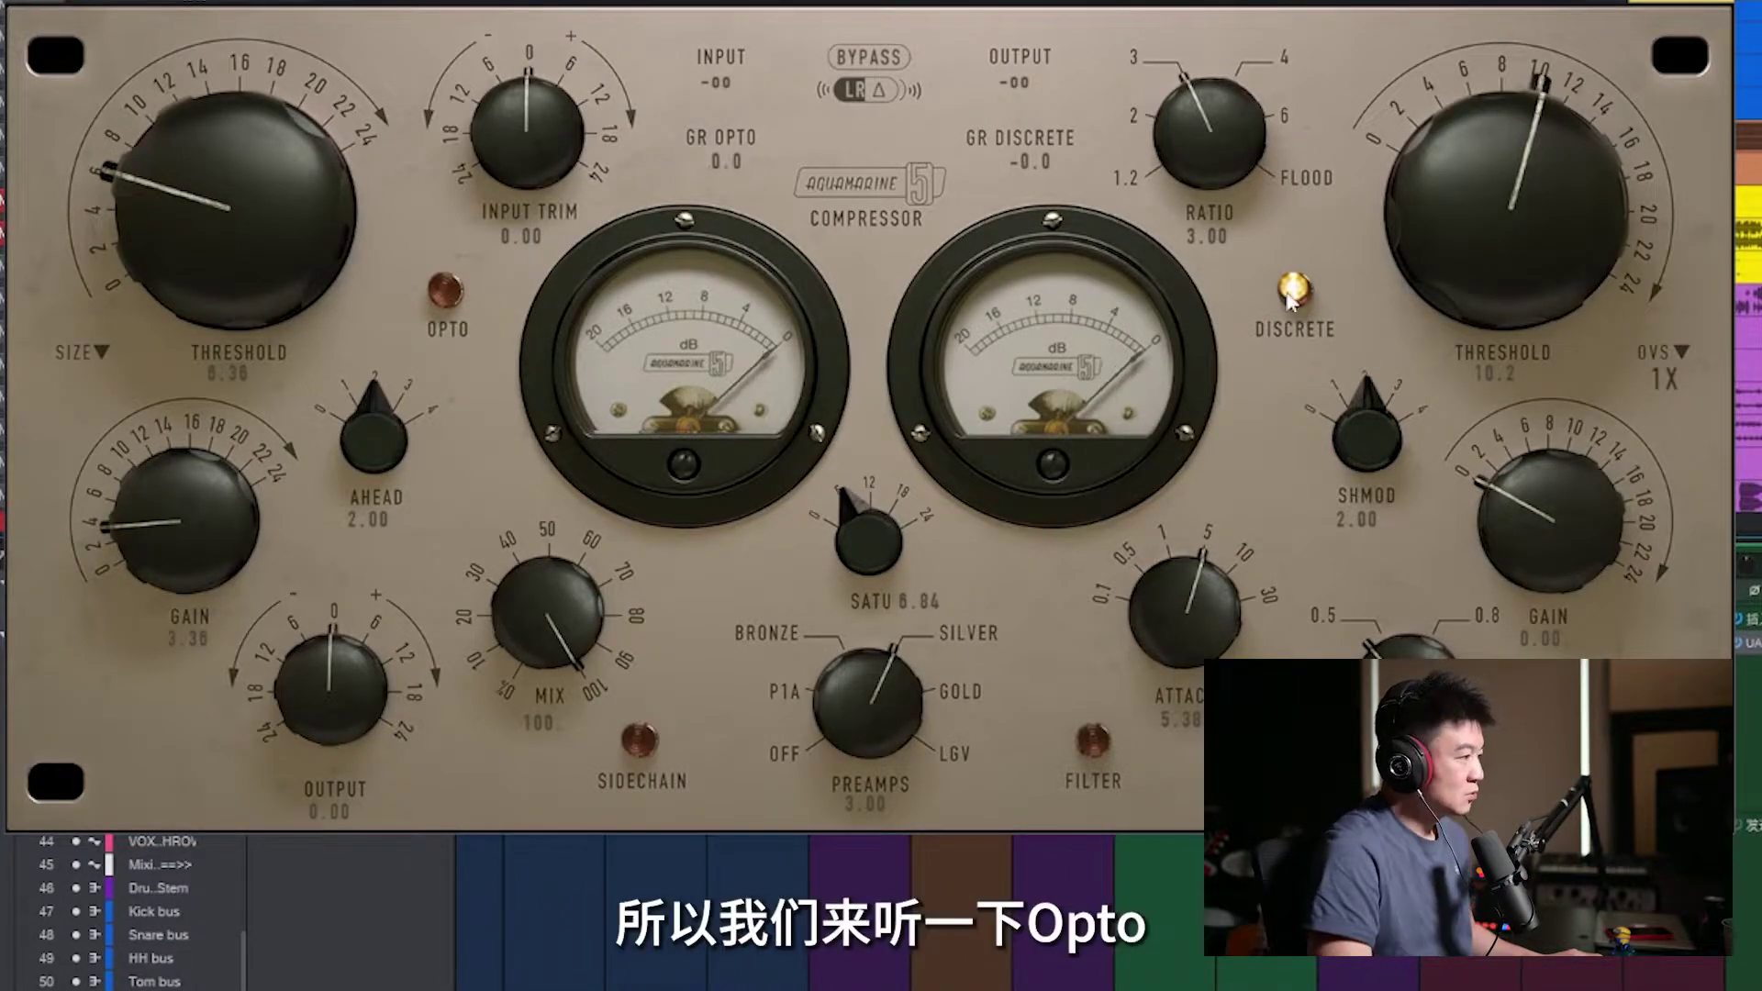
Switch the compressor from the Discrete to the Opto stage with an Opto gain of 2.40, comparing it against bypass
{"action": "left_click", "coordinate": [448, 290]}
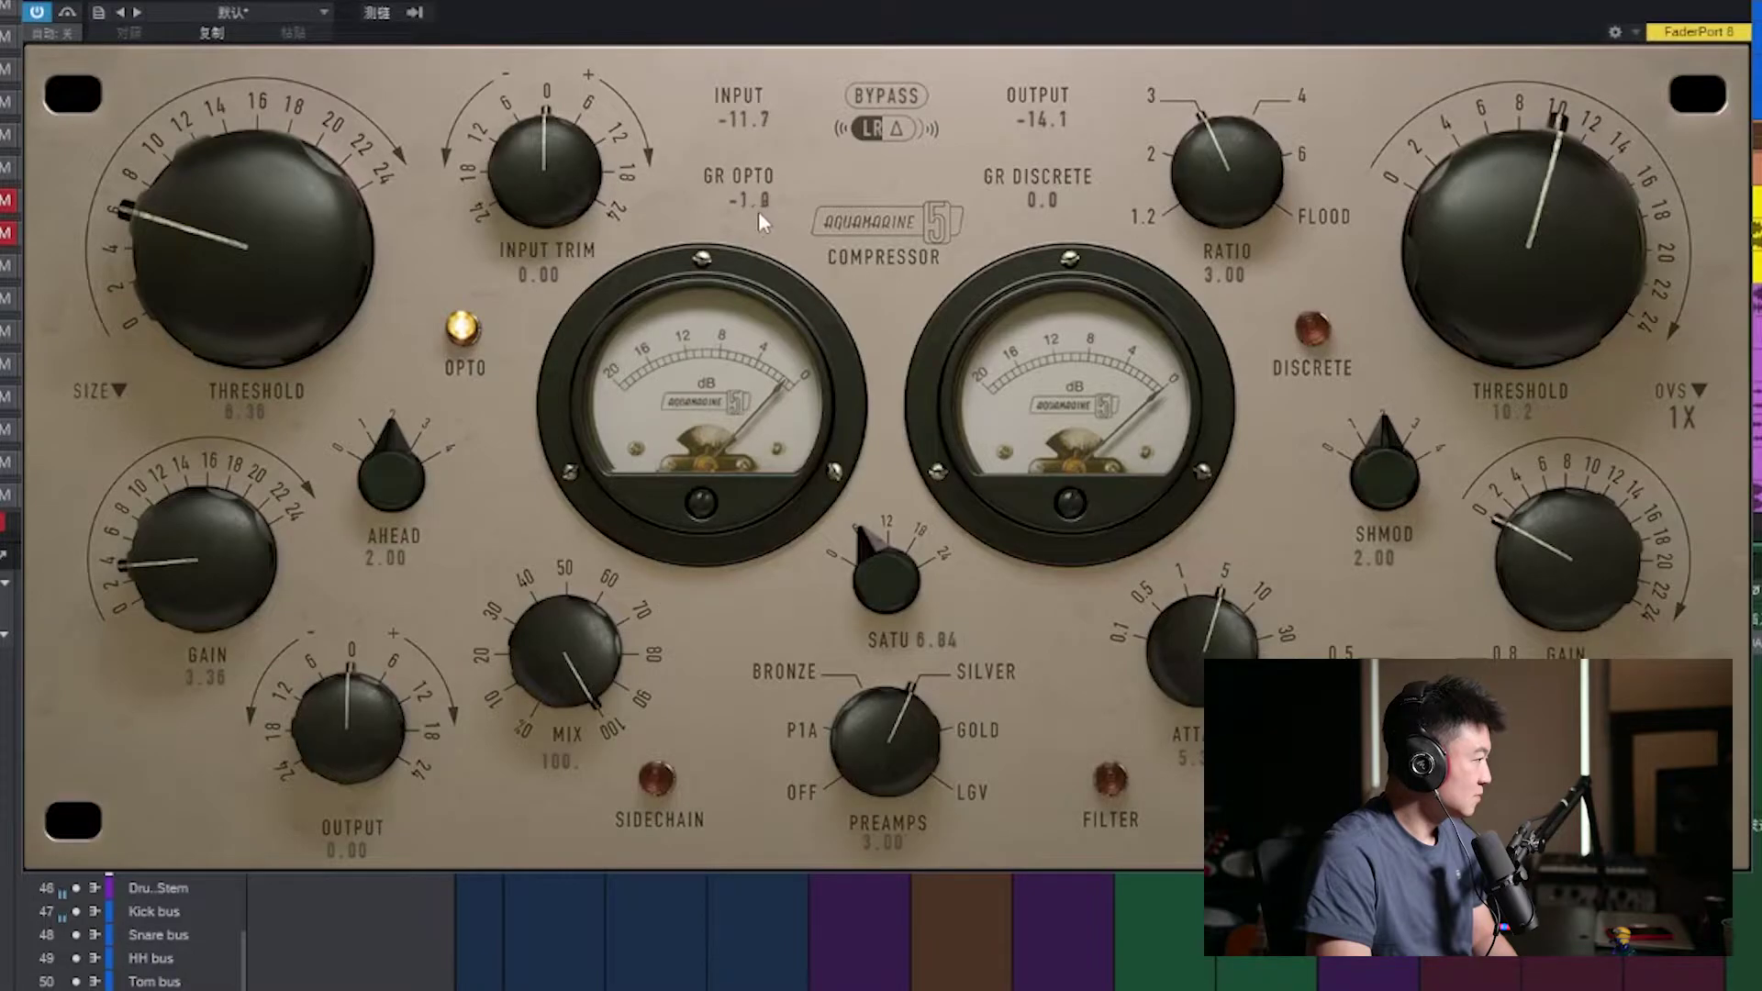
{"action": "left_click_drag", "start_coordinate": [158, 553], "coordinate": [162, 563]}
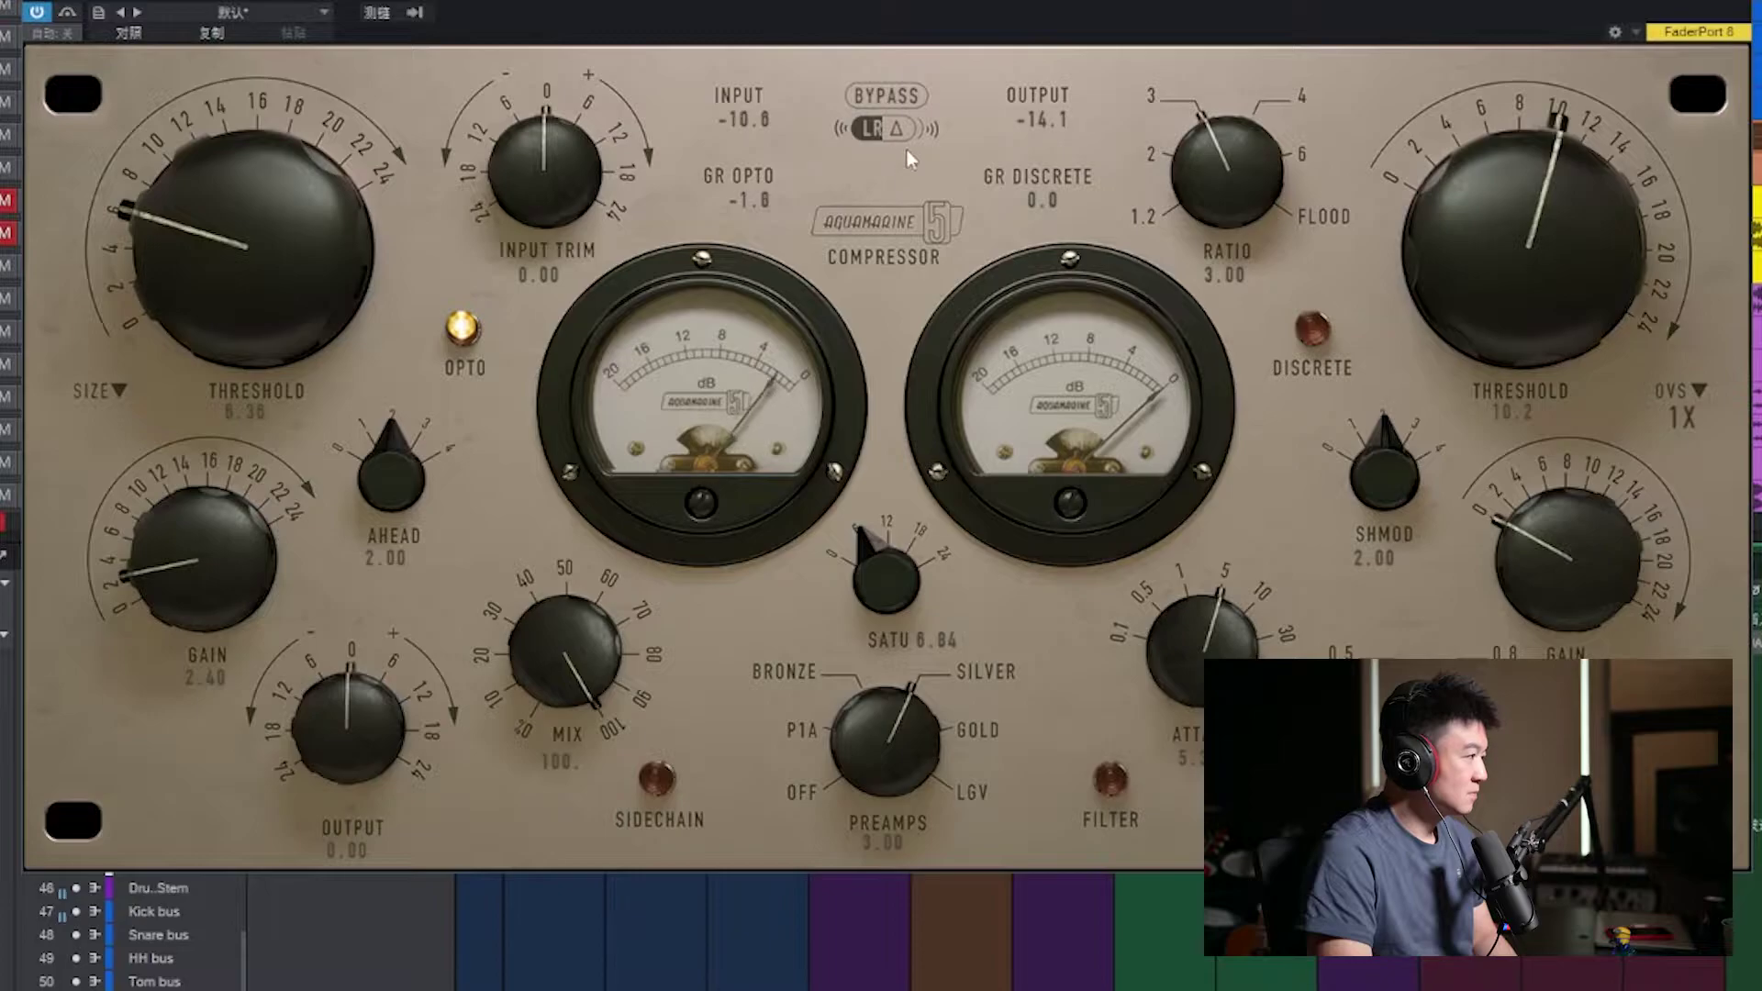
{"action": "left_click", "coordinate": [900, 102]}
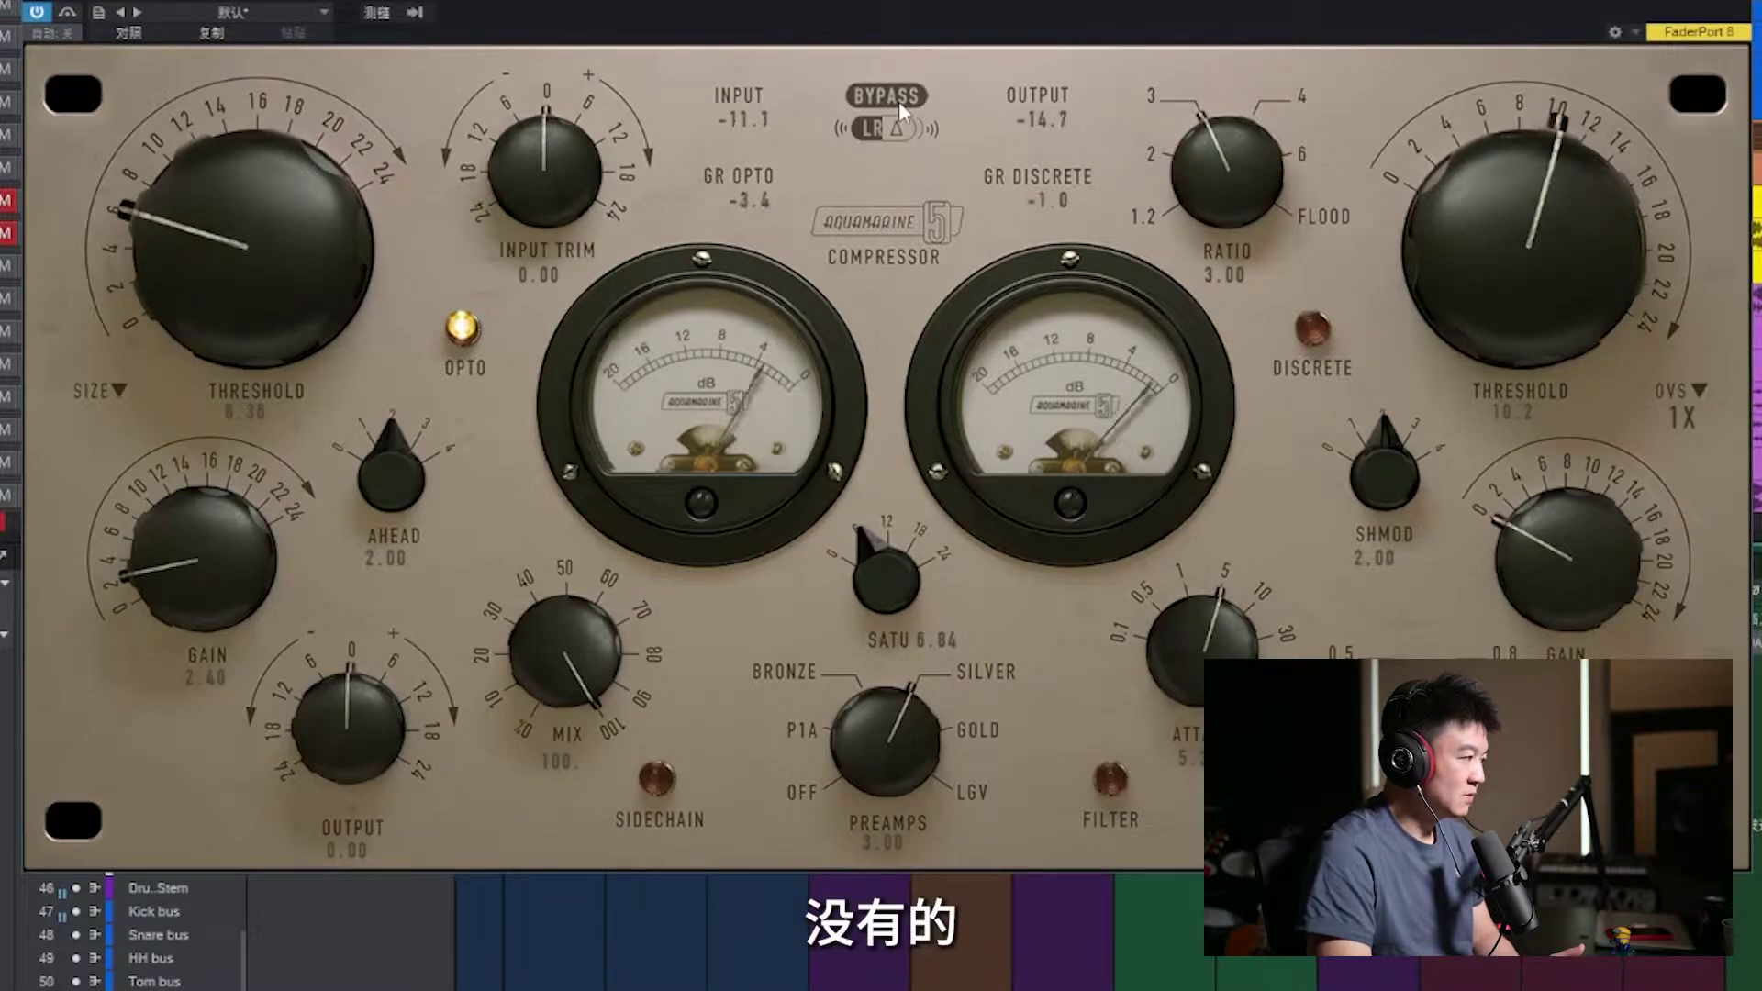
{"action": "left_click", "coordinate": [899, 101]}
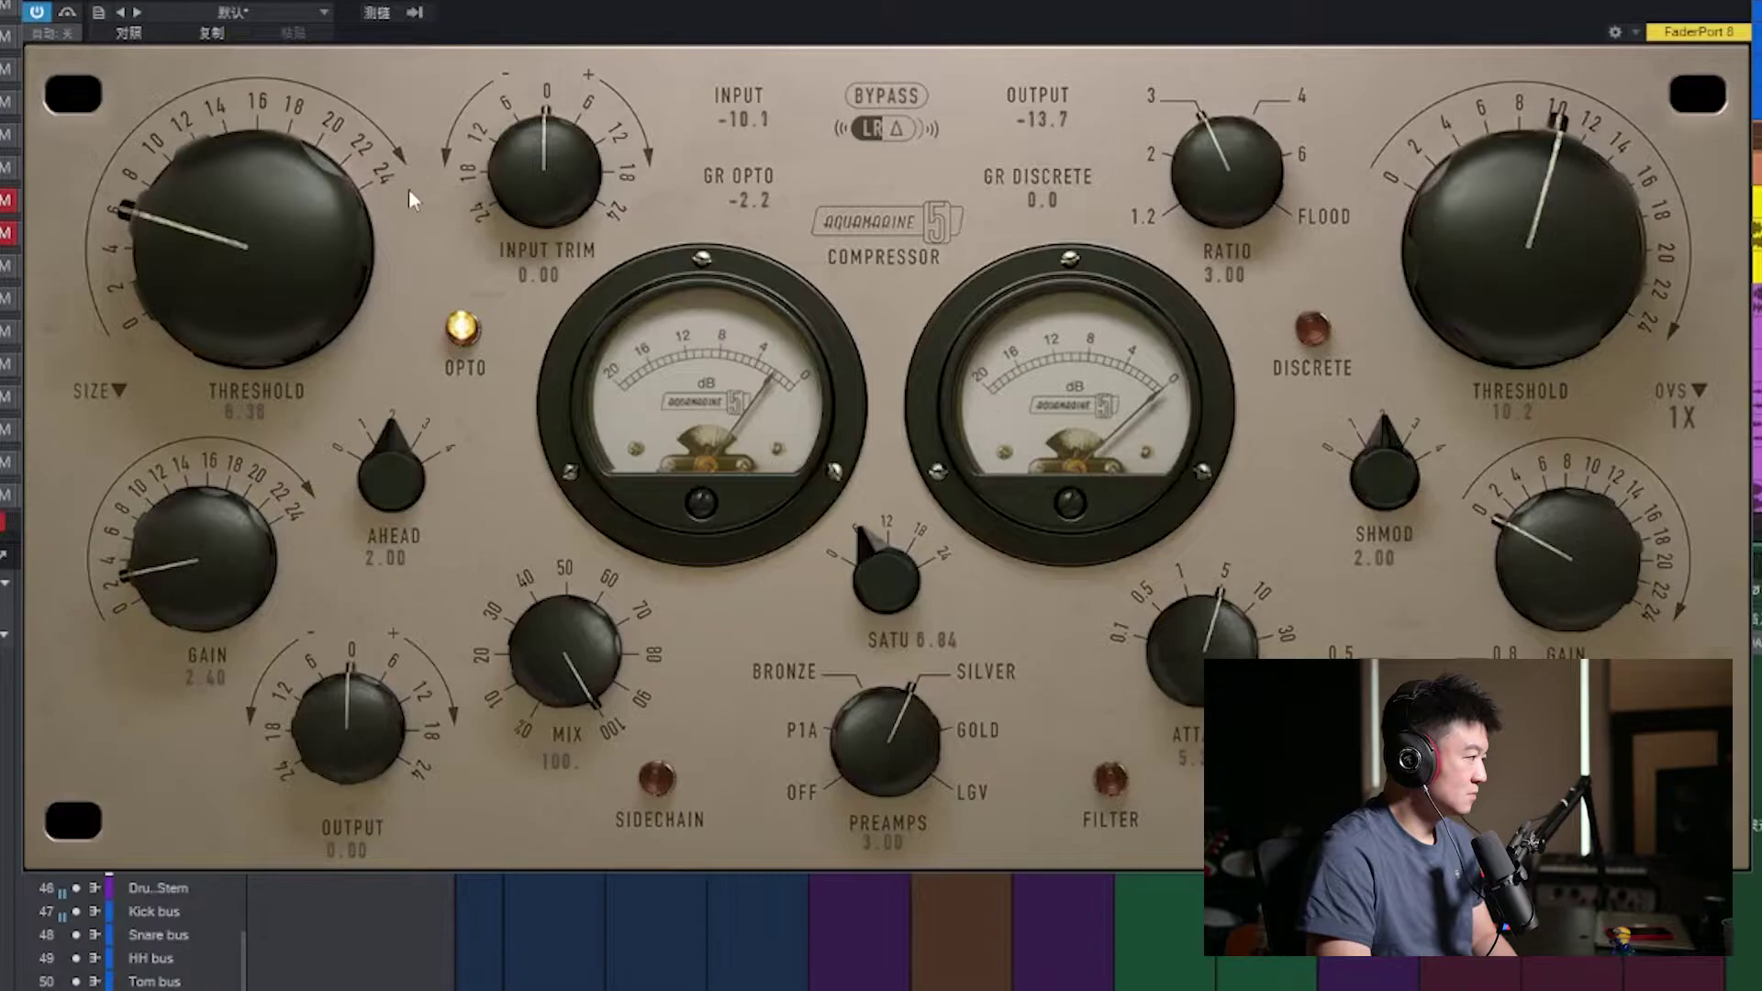
Set the Opto threshold to 8.88 and the Opto gain to 4.08, comparing the sound with the plug-in switched off and on
{"action": "mouse_move", "coordinate": [240, 306]}
{"action": "left_mouse_down"}
{"action": "mouse_move", "coordinate": [295, 302]}
{"action": "mouse_move", "coordinate": [272, 306]}
{"action": "left_mouse_up"}
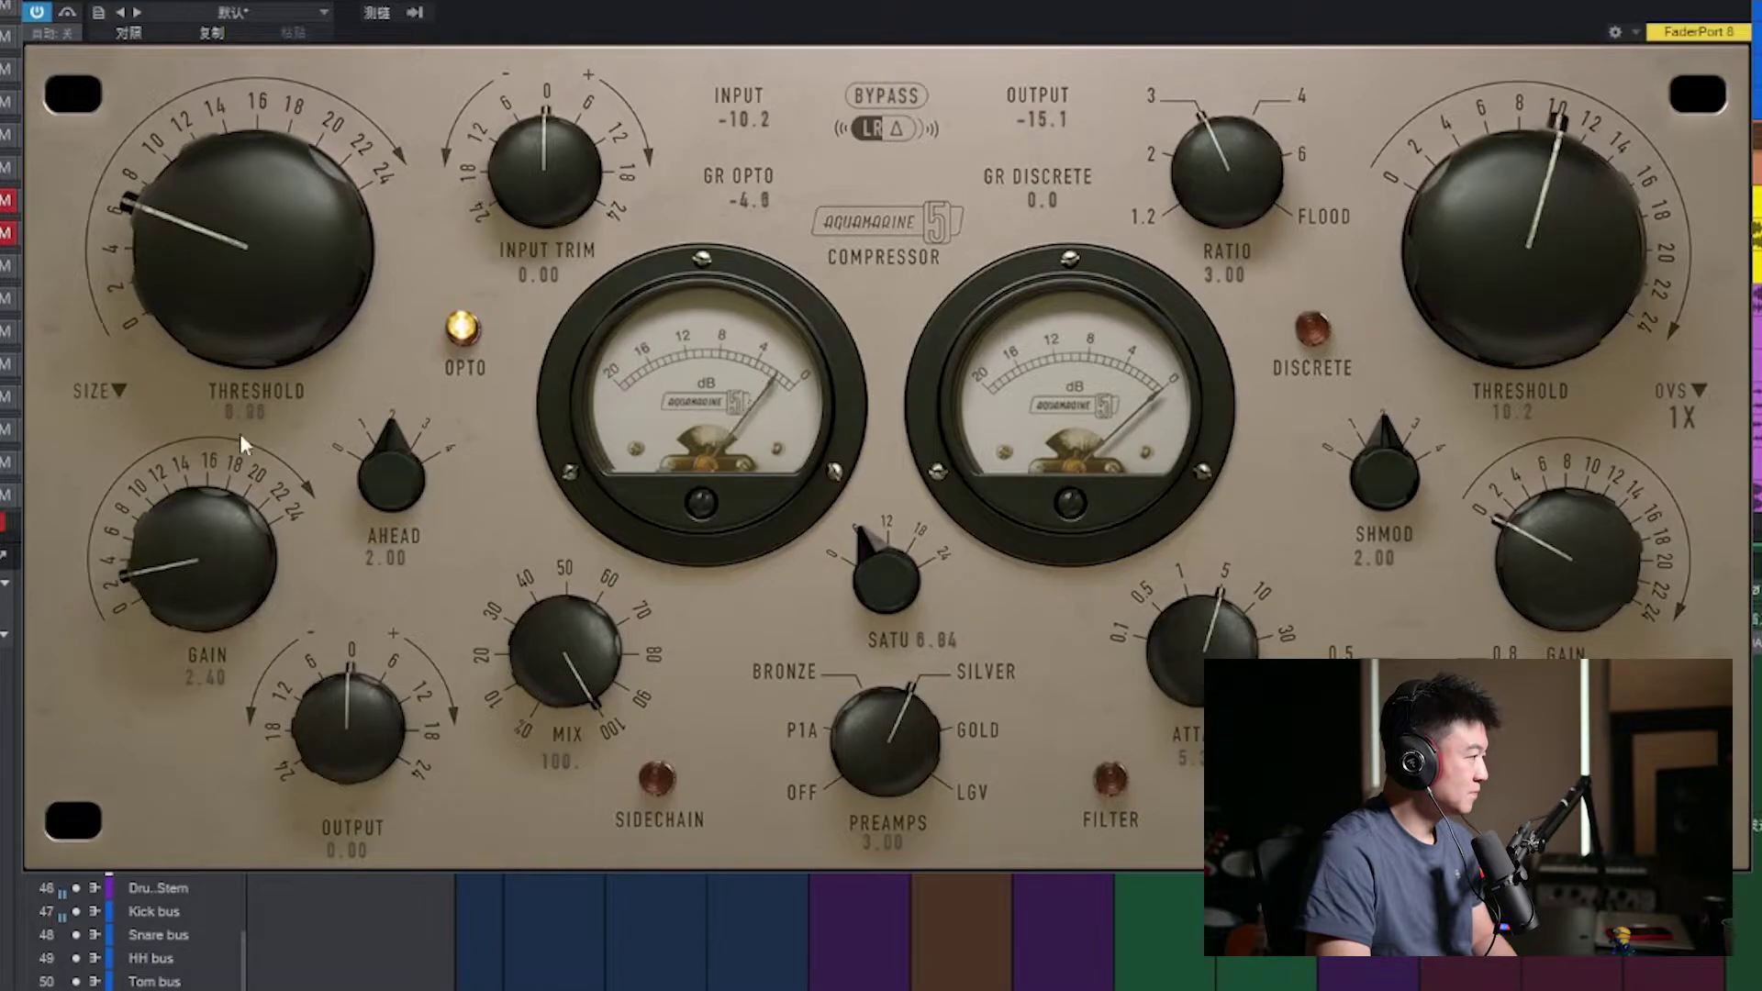
{"action": "mouse_move", "coordinate": [184, 584]}
{"action": "left_mouse_down"}
{"action": "mouse_move", "coordinate": [237, 532]}
{"action": "mouse_move", "coordinate": [174, 565]}
{"action": "left_mouse_up"}
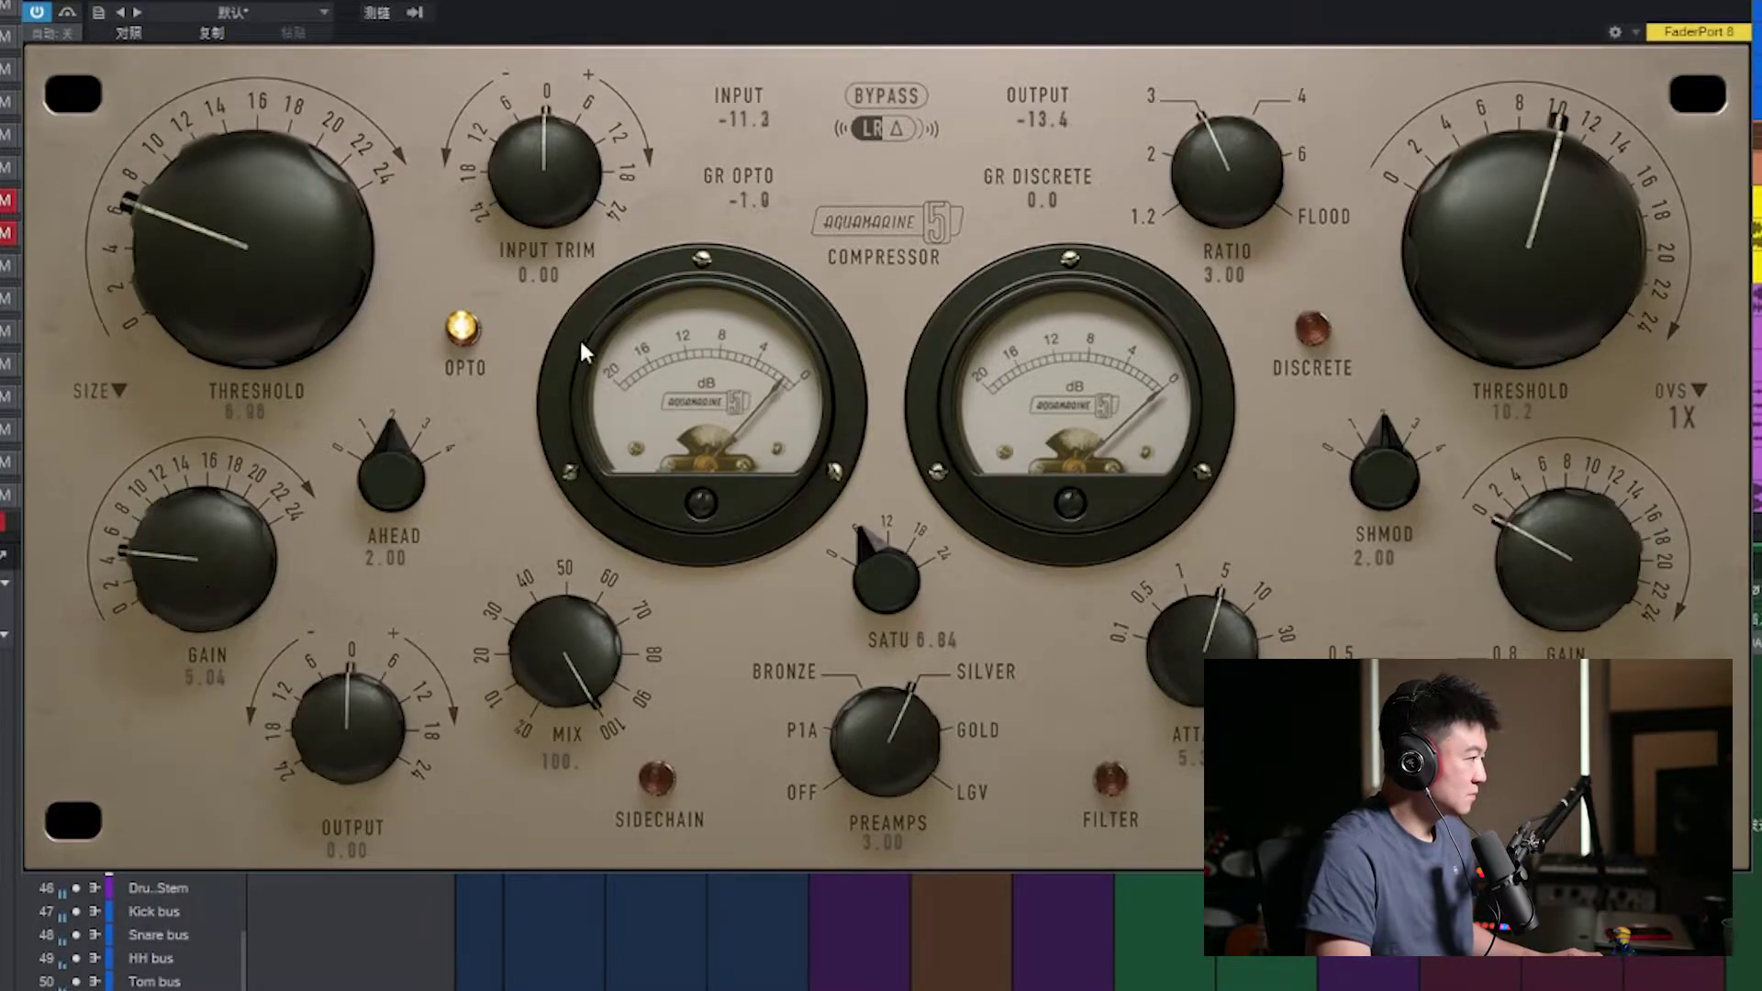
{"action": "scroll", "coordinate": [323, 239], "scroll_direction": "up", "scroll_amount": 3}
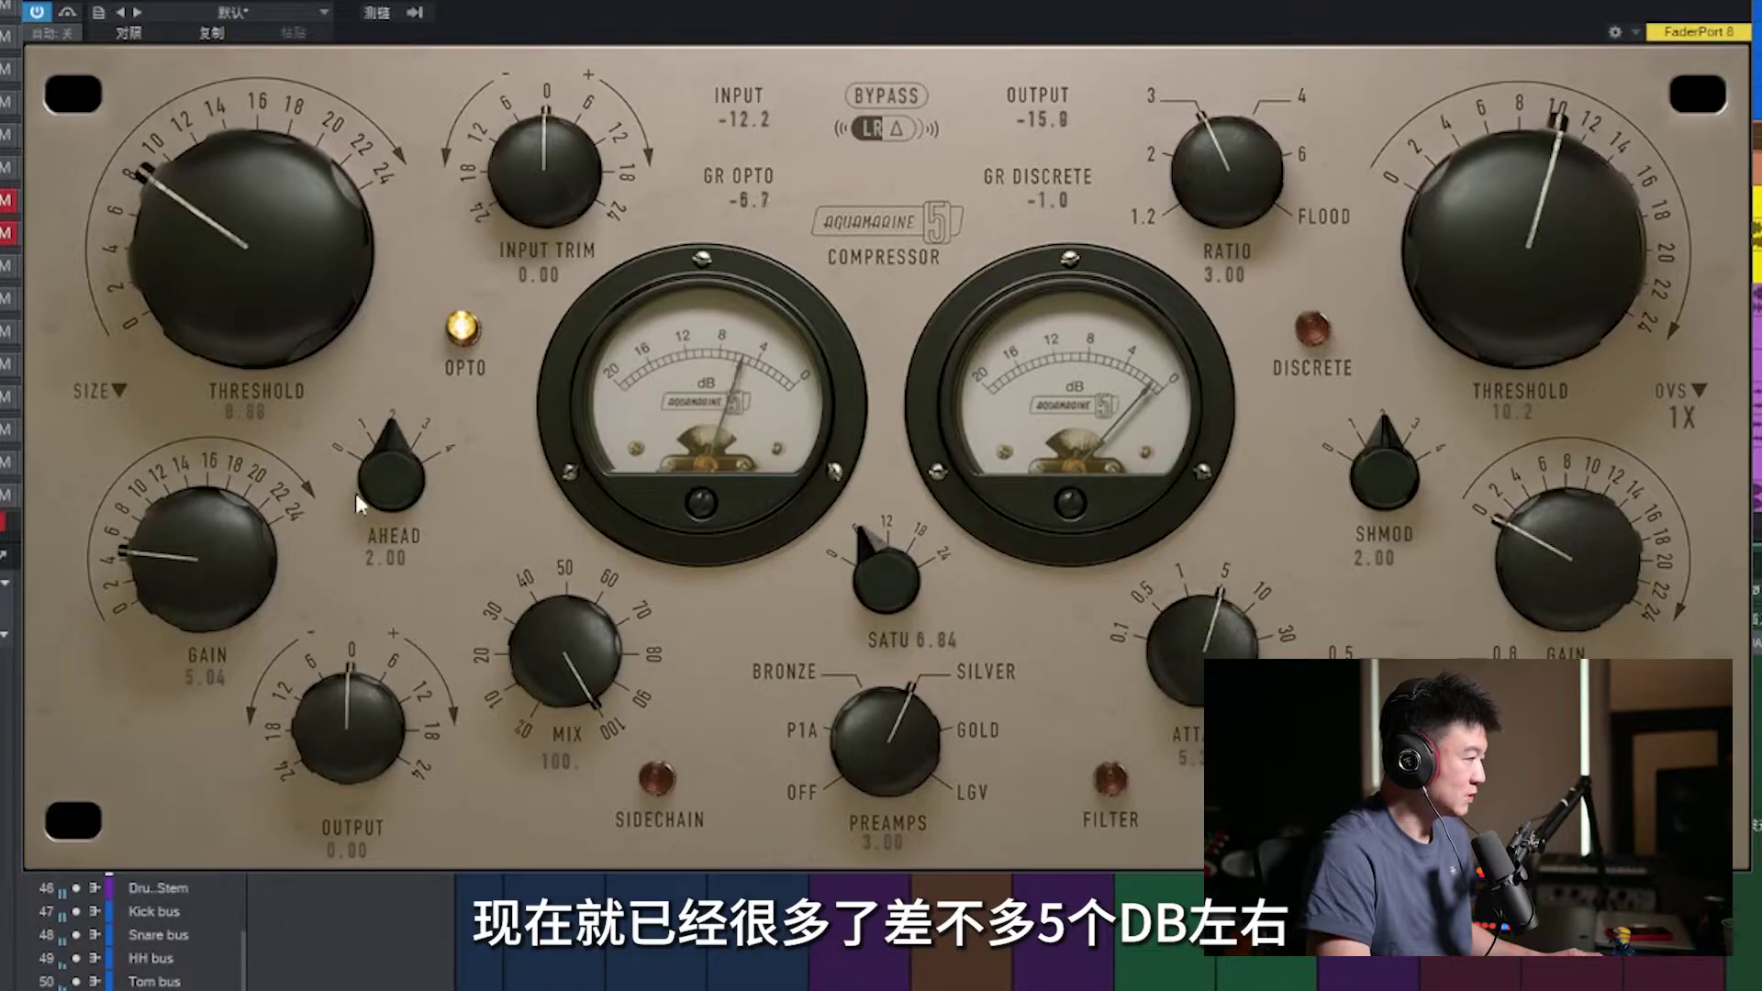
{"action": "scroll", "coordinate": [154, 560], "scroll_direction": "down", "scroll_amount": 2}
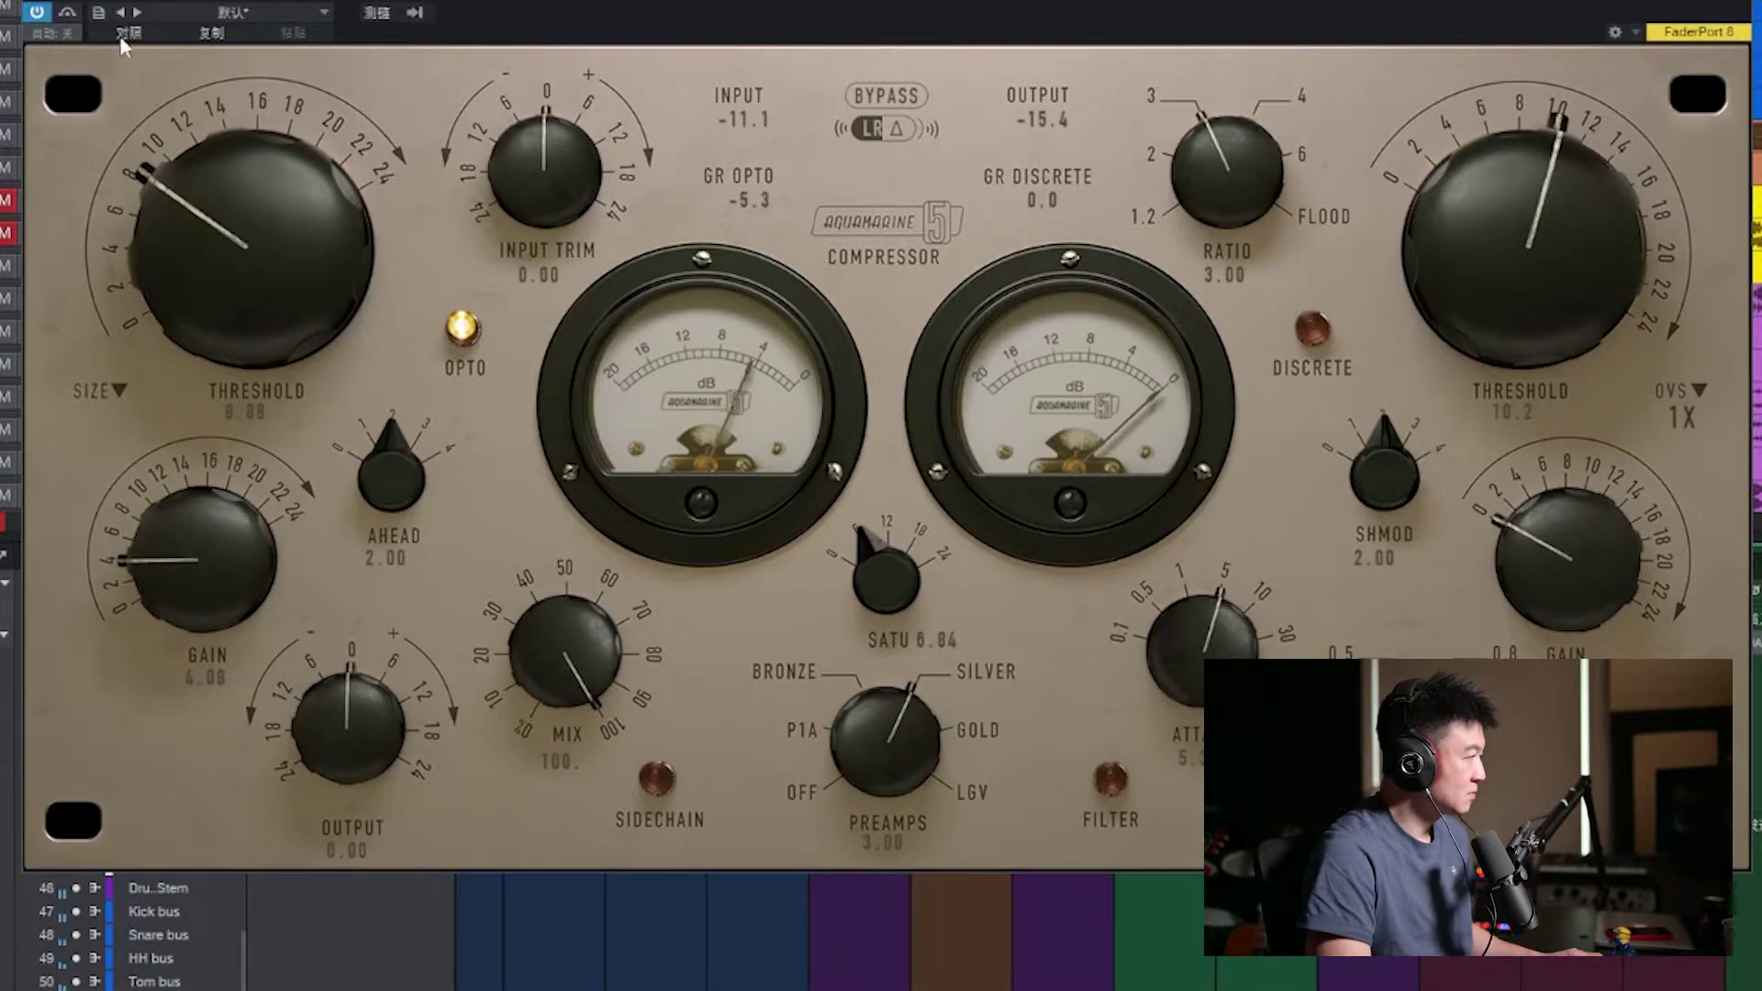
{"action": "left_click", "coordinate": [36, 12]}
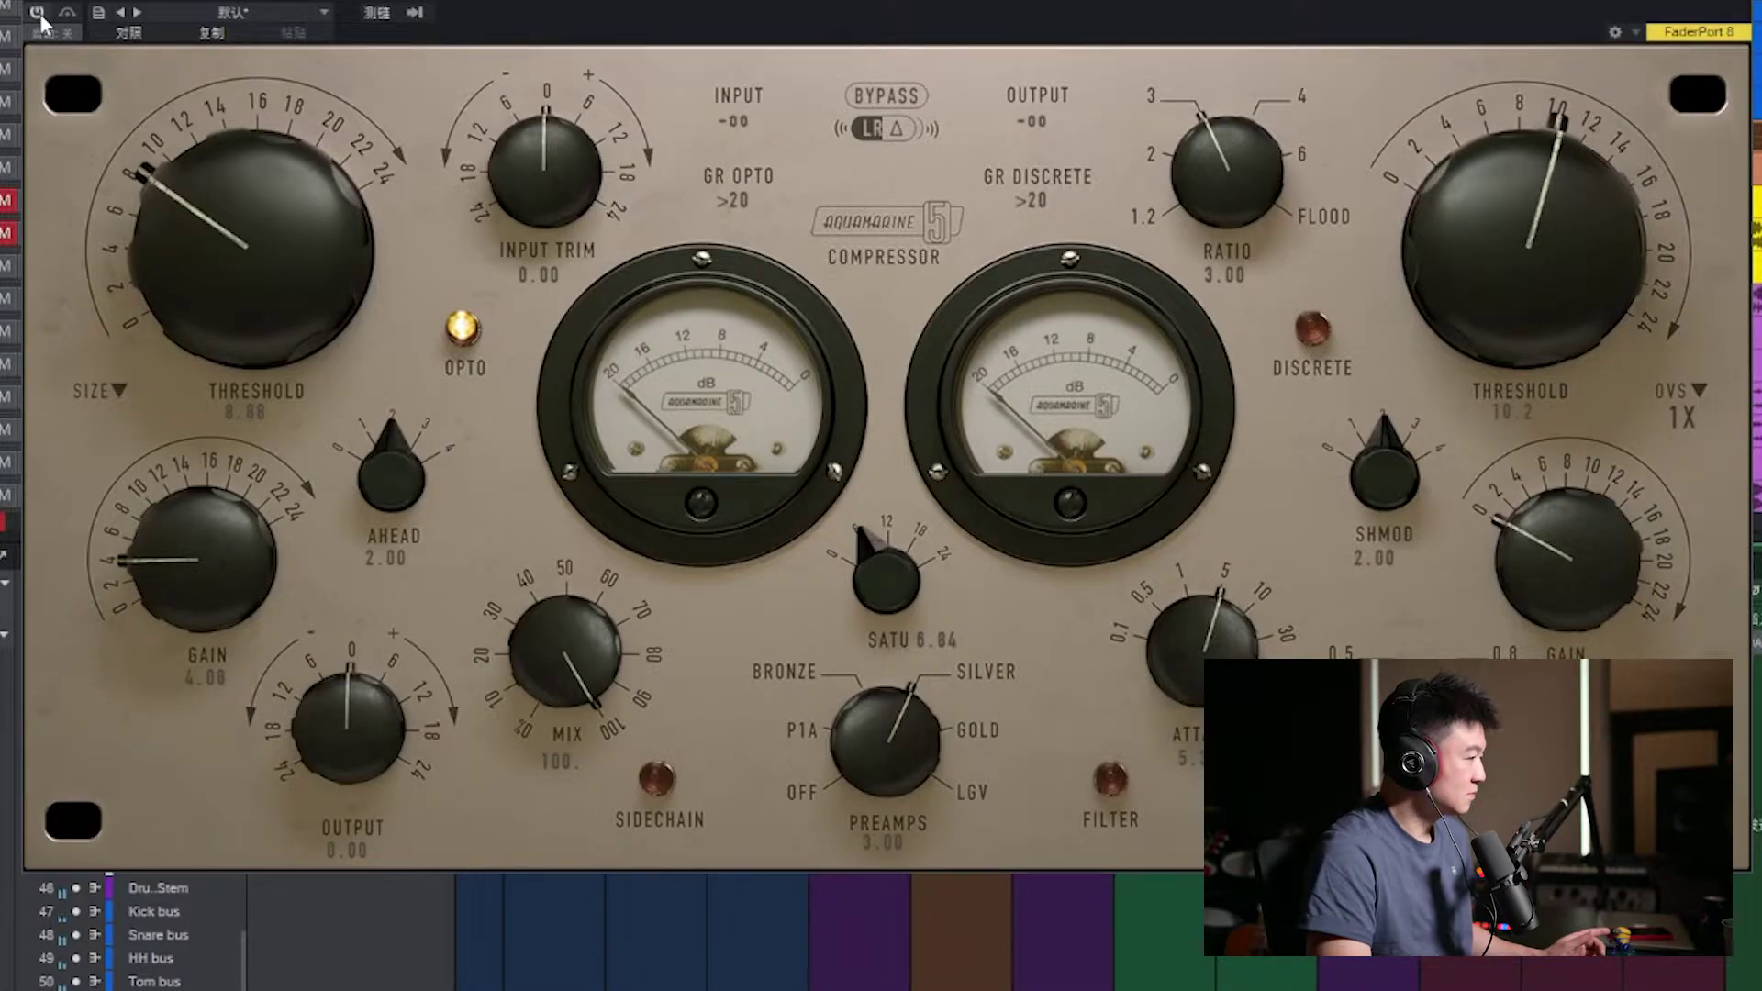
{"action": "left_click", "coordinate": [37, 13]}
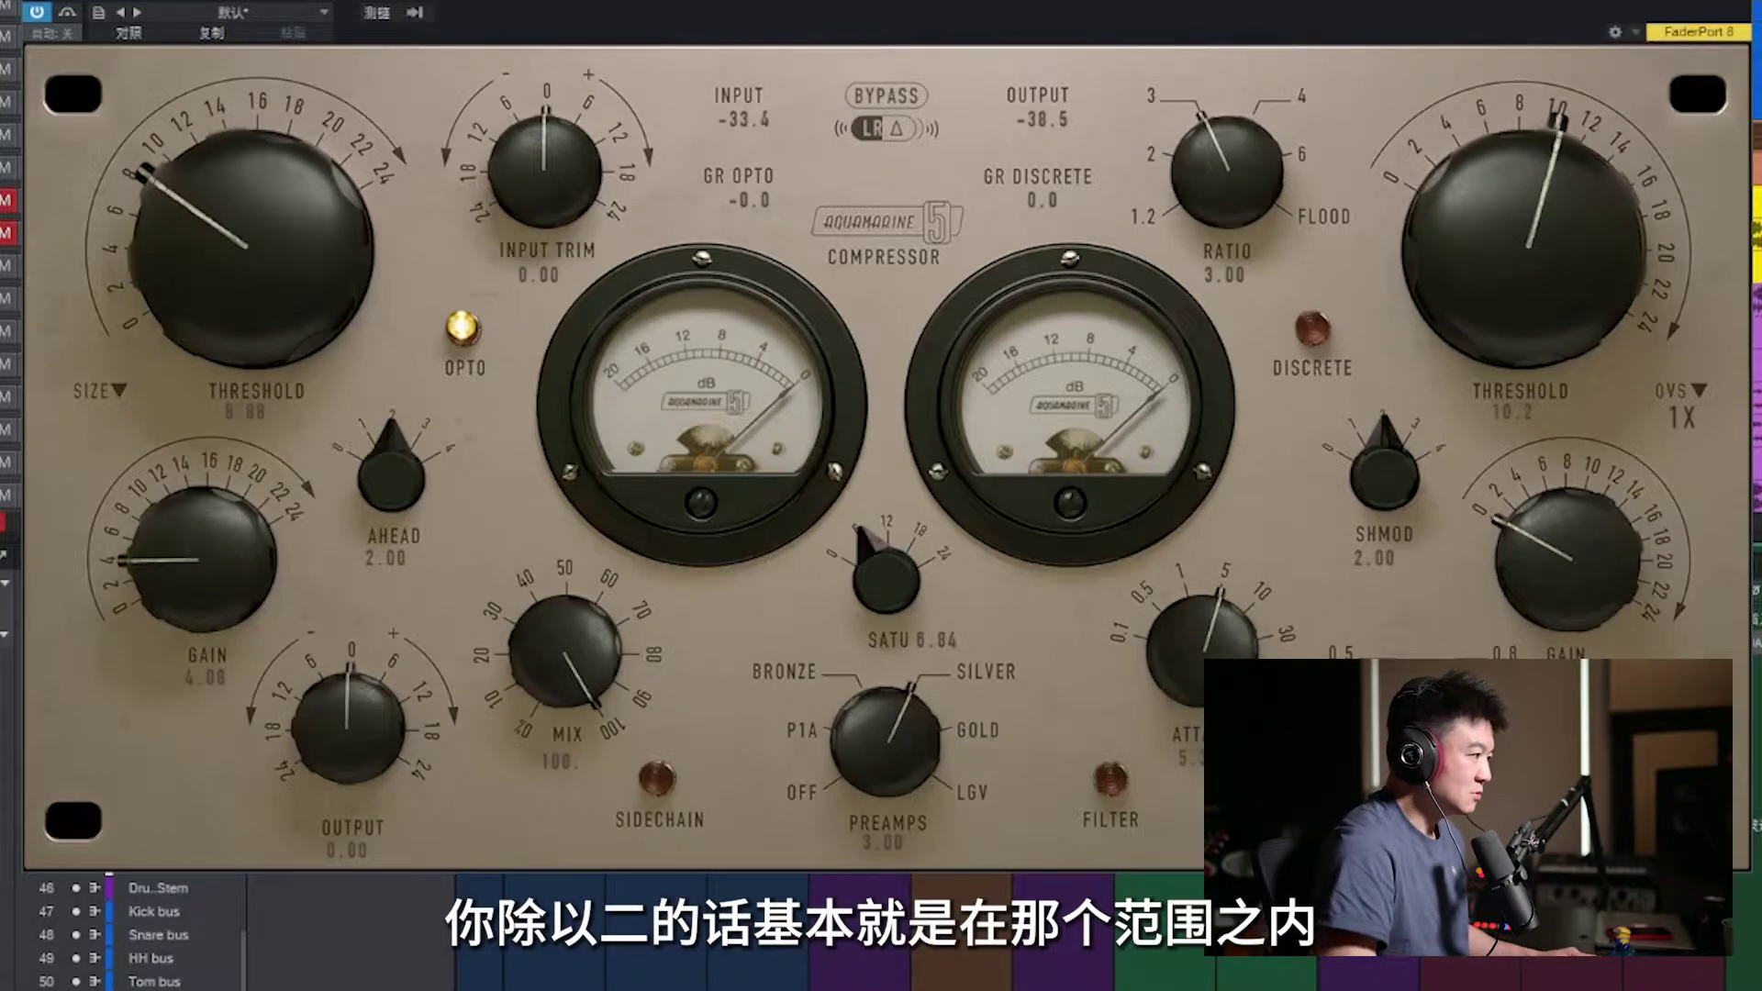
Sweep the Opto Ahead control down to 0.00, set it to 2.04, and leave the compressor un-bypassed
{"action": "left_click_drag", "start_coordinate": [392, 477], "coordinate": [394, 492]}
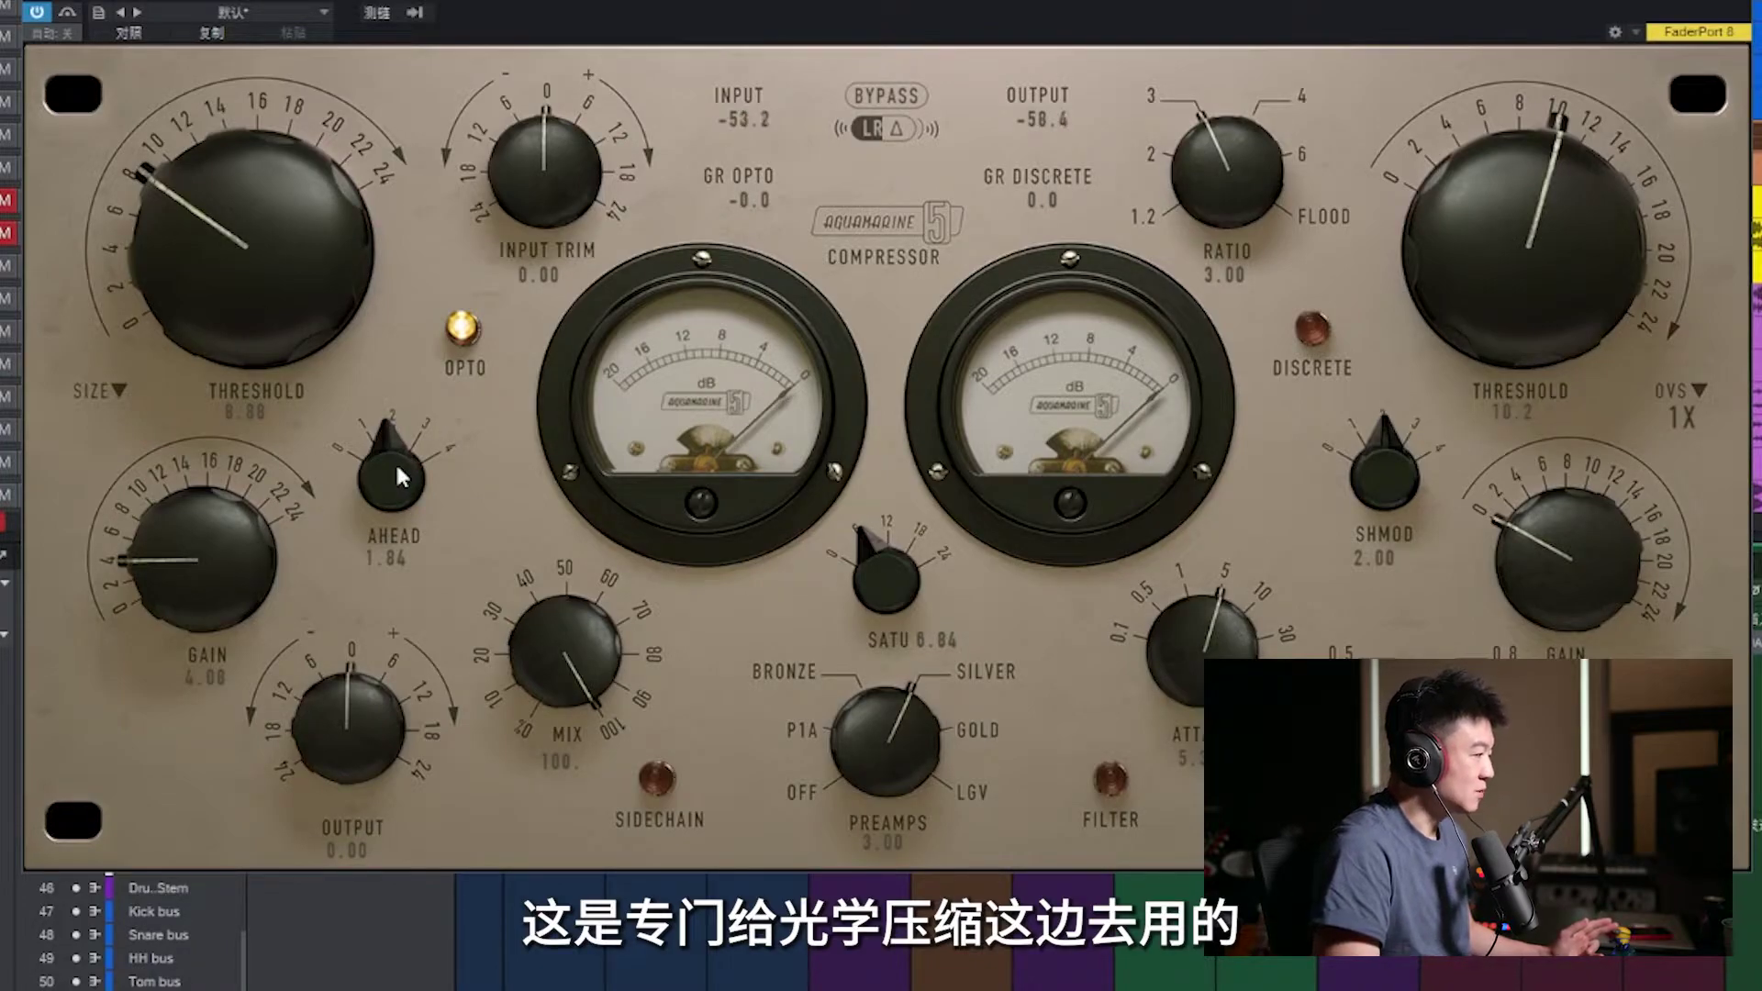
{"action": "left_click_drag", "start_coordinate": [393, 471], "coordinate": [420, 607]}
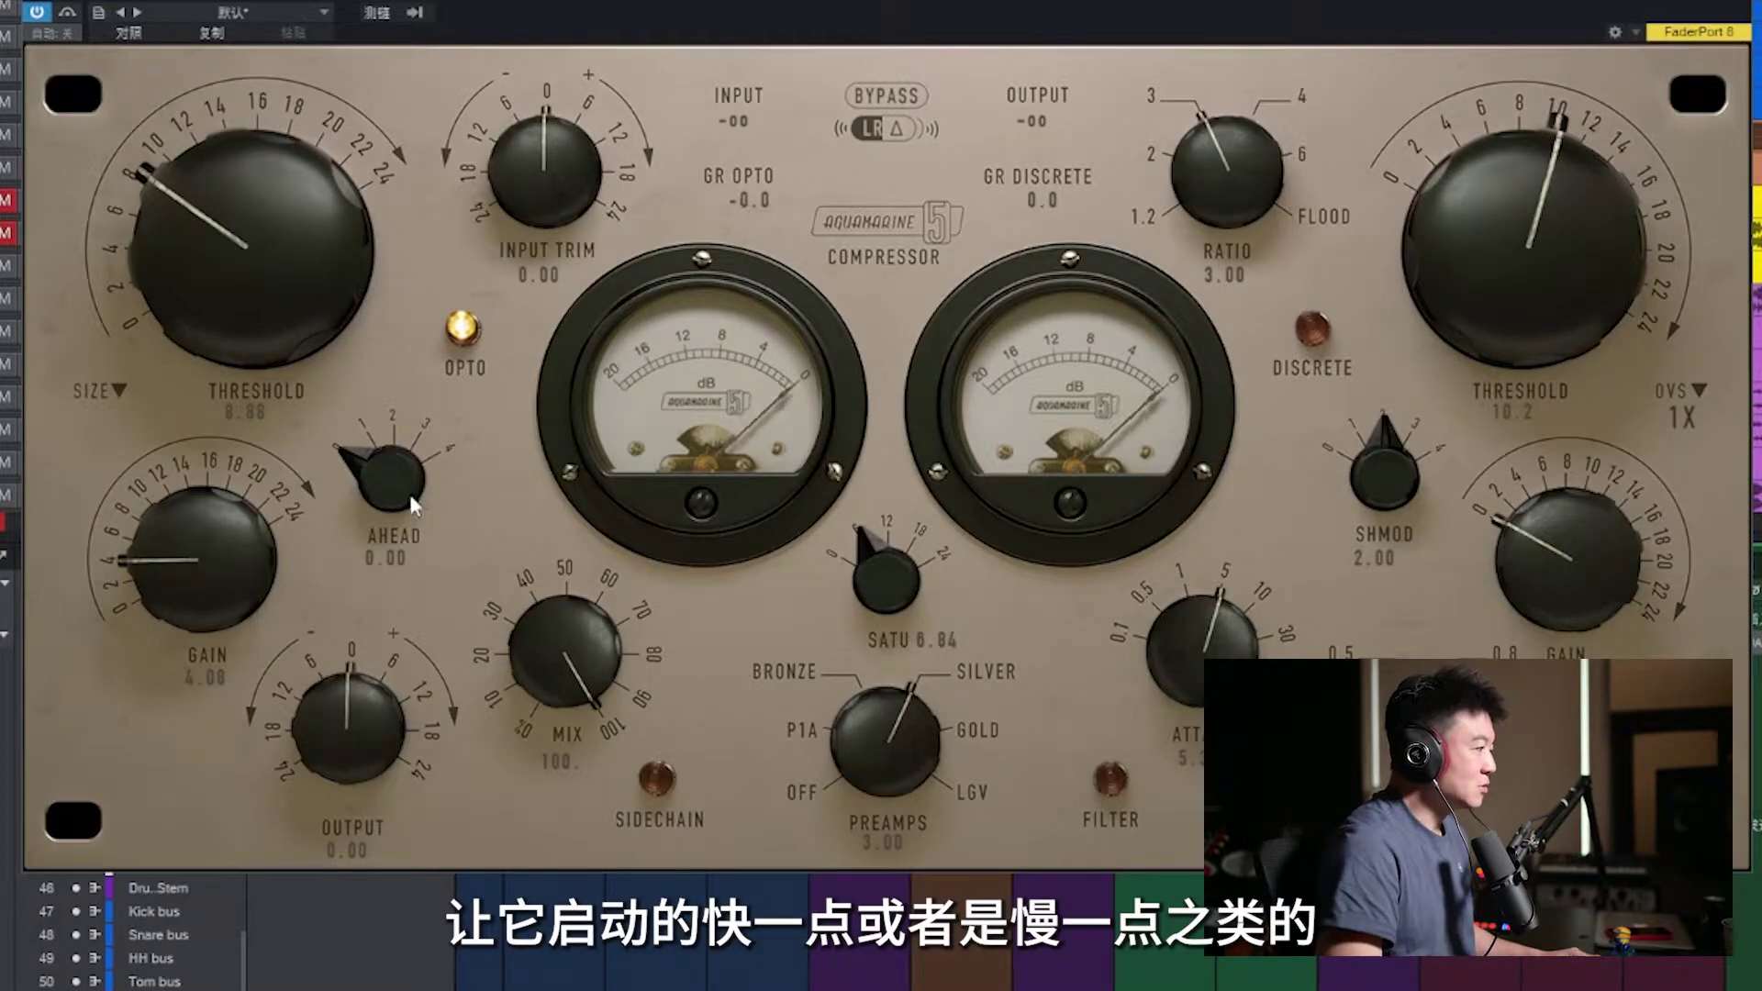
{"action": "left_click_drag", "start_coordinate": [381, 442], "coordinate": [413, 442]}
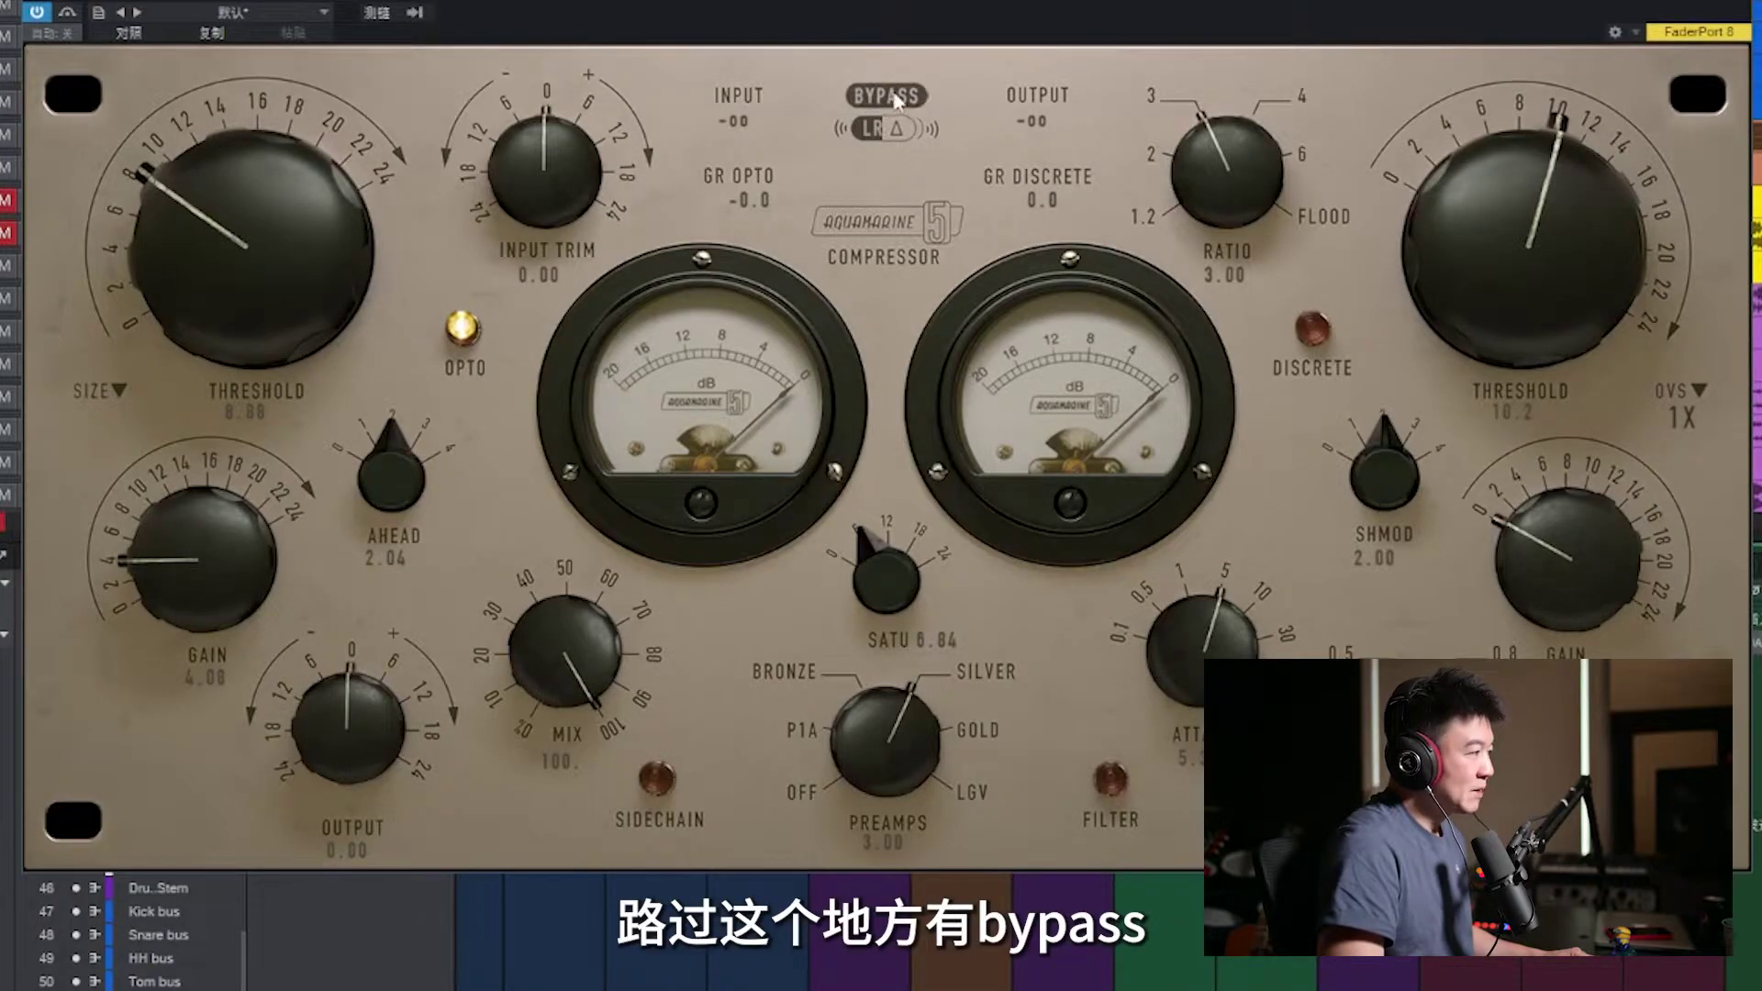
{"action": "left_click", "coordinate": [895, 134]}
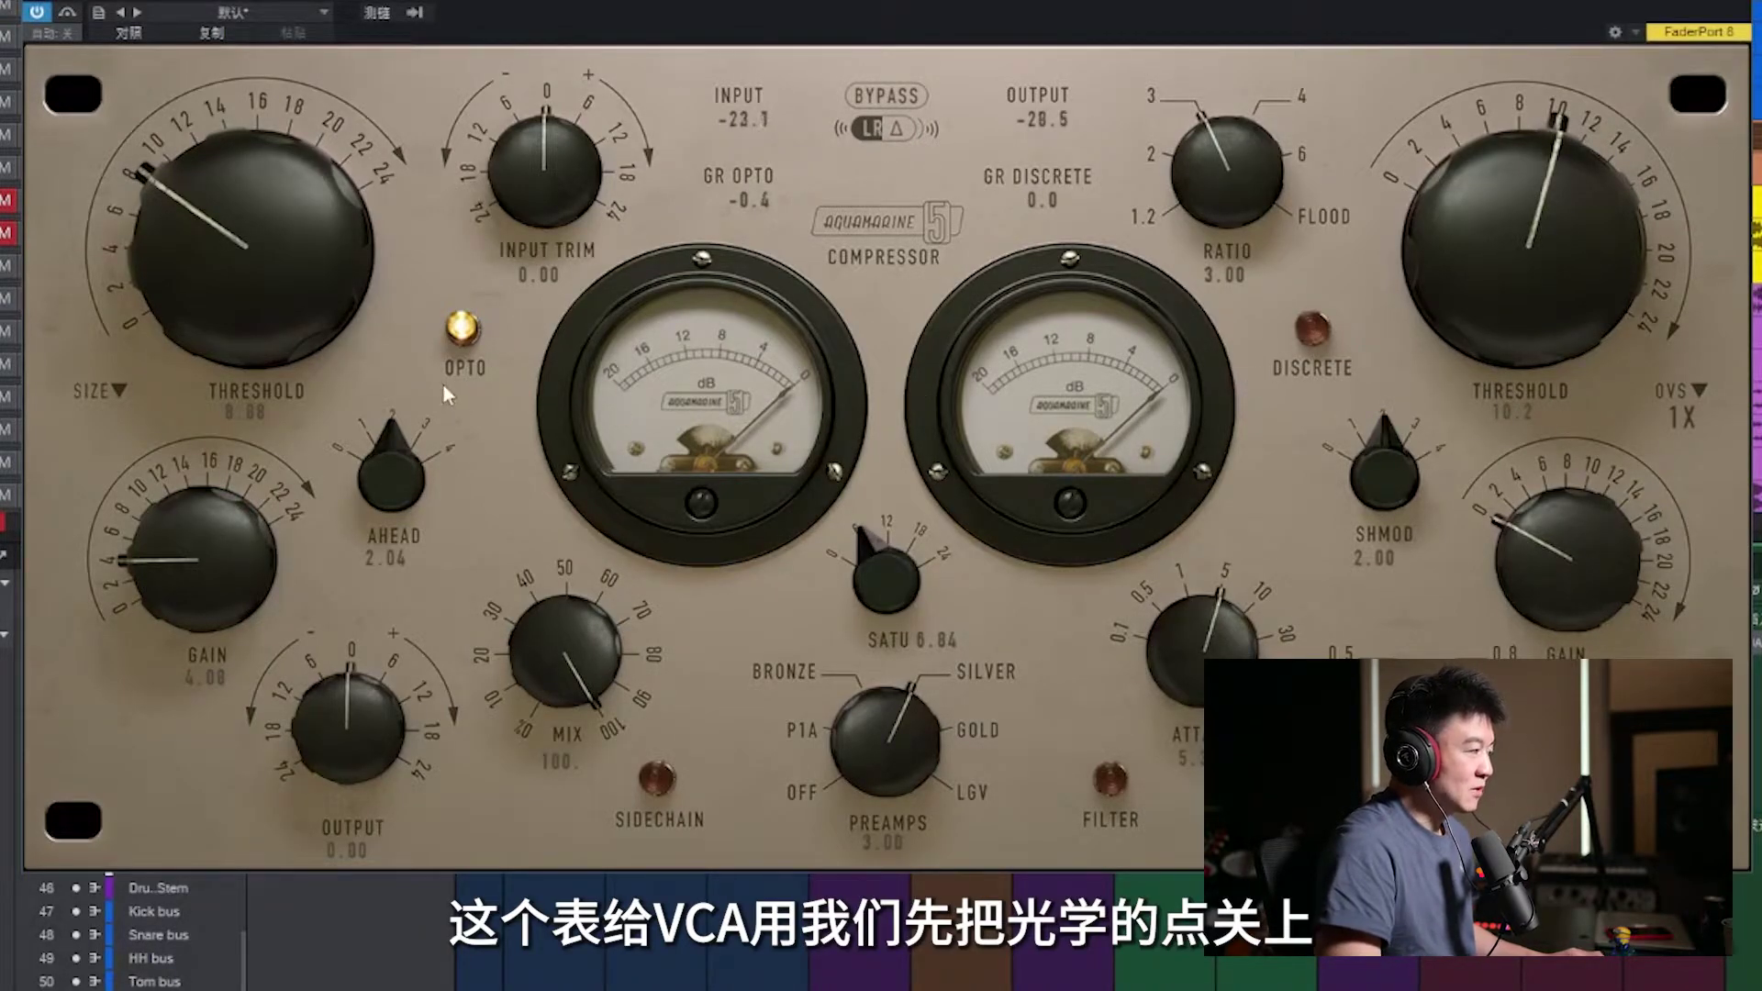
Switch from the Opto to the Discrete stage with a Discrete gain of 2.76, comparing with the plug-in off and on
{"action": "left_click", "coordinate": [461, 328]}
{"action": "left_click", "coordinate": [1312, 327]}
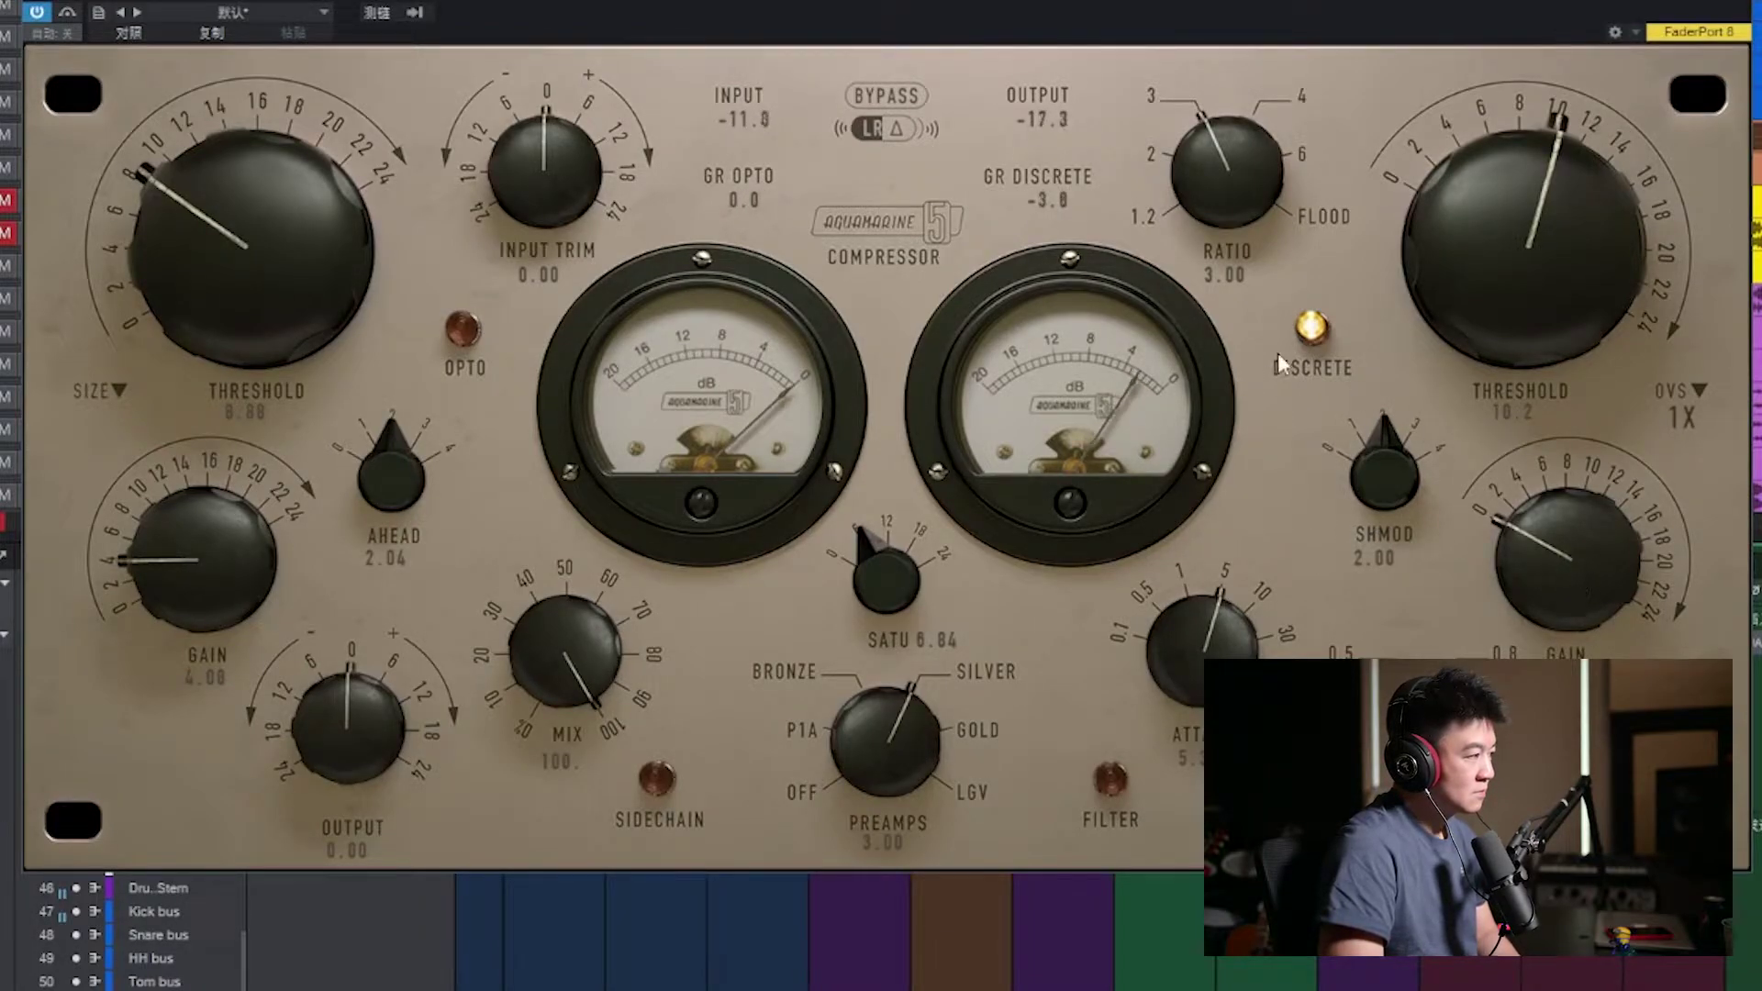
{"action": "left_click_drag", "start_coordinate": [1554, 549], "coordinate": [1578, 540]}
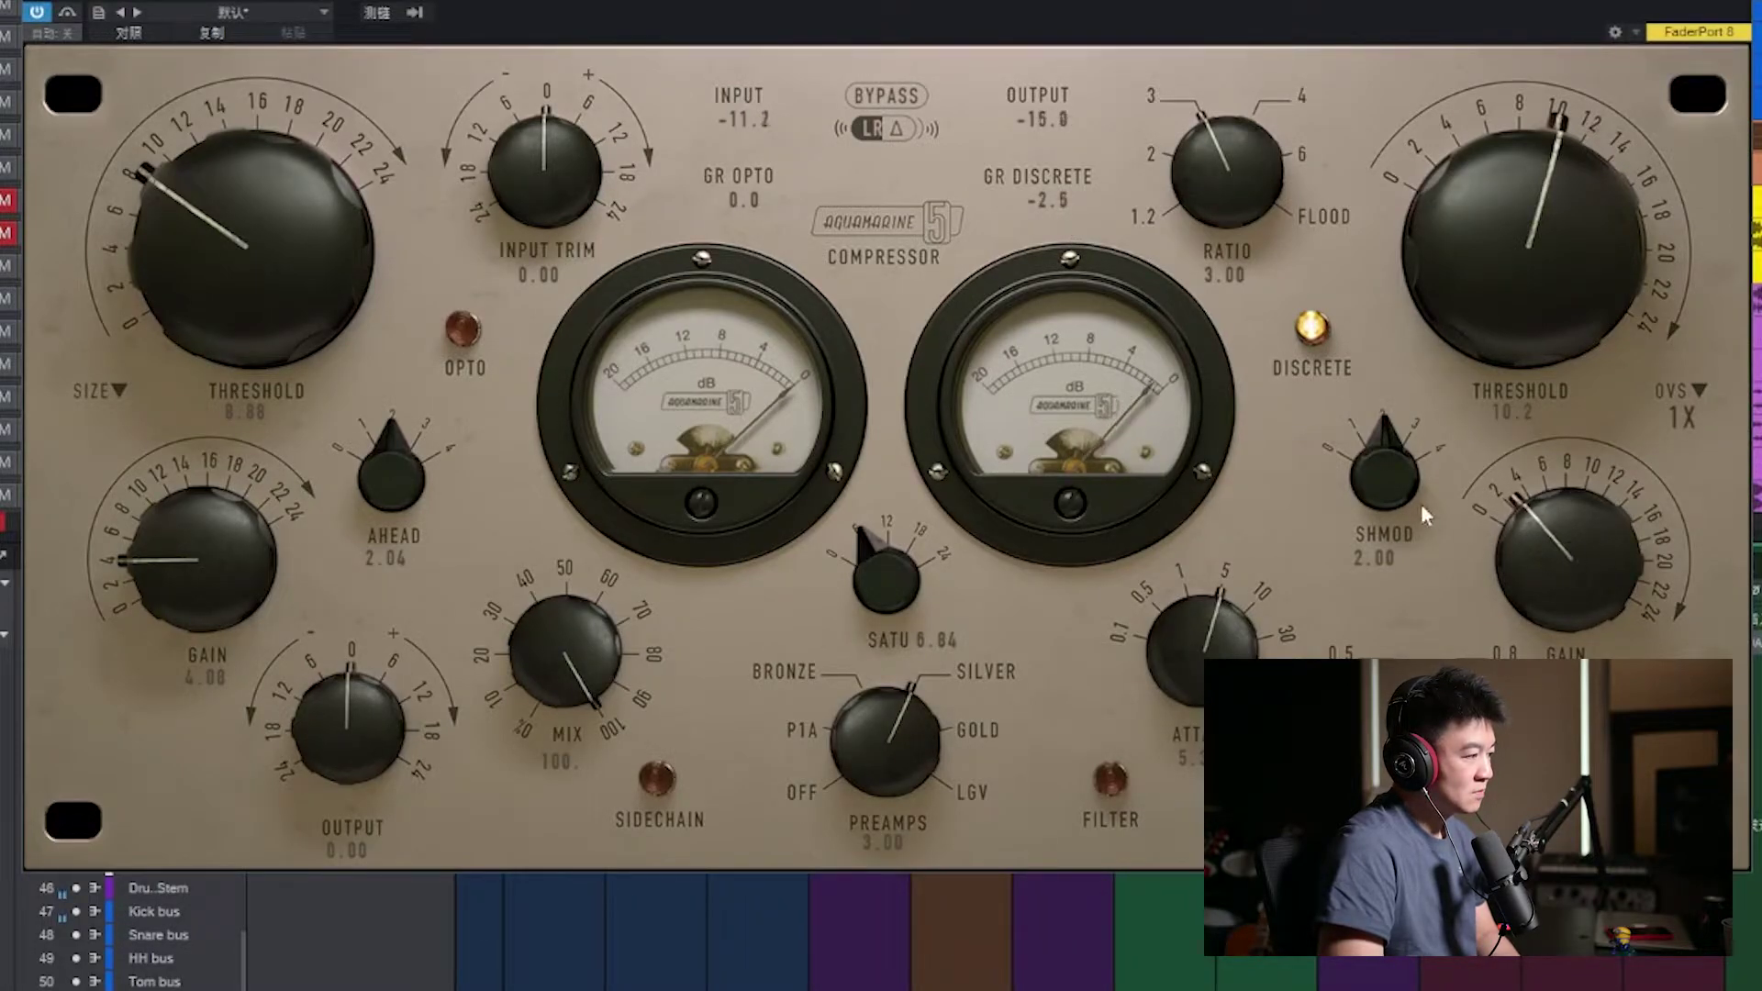
{"action": "left_click", "coordinate": [38, 13]}
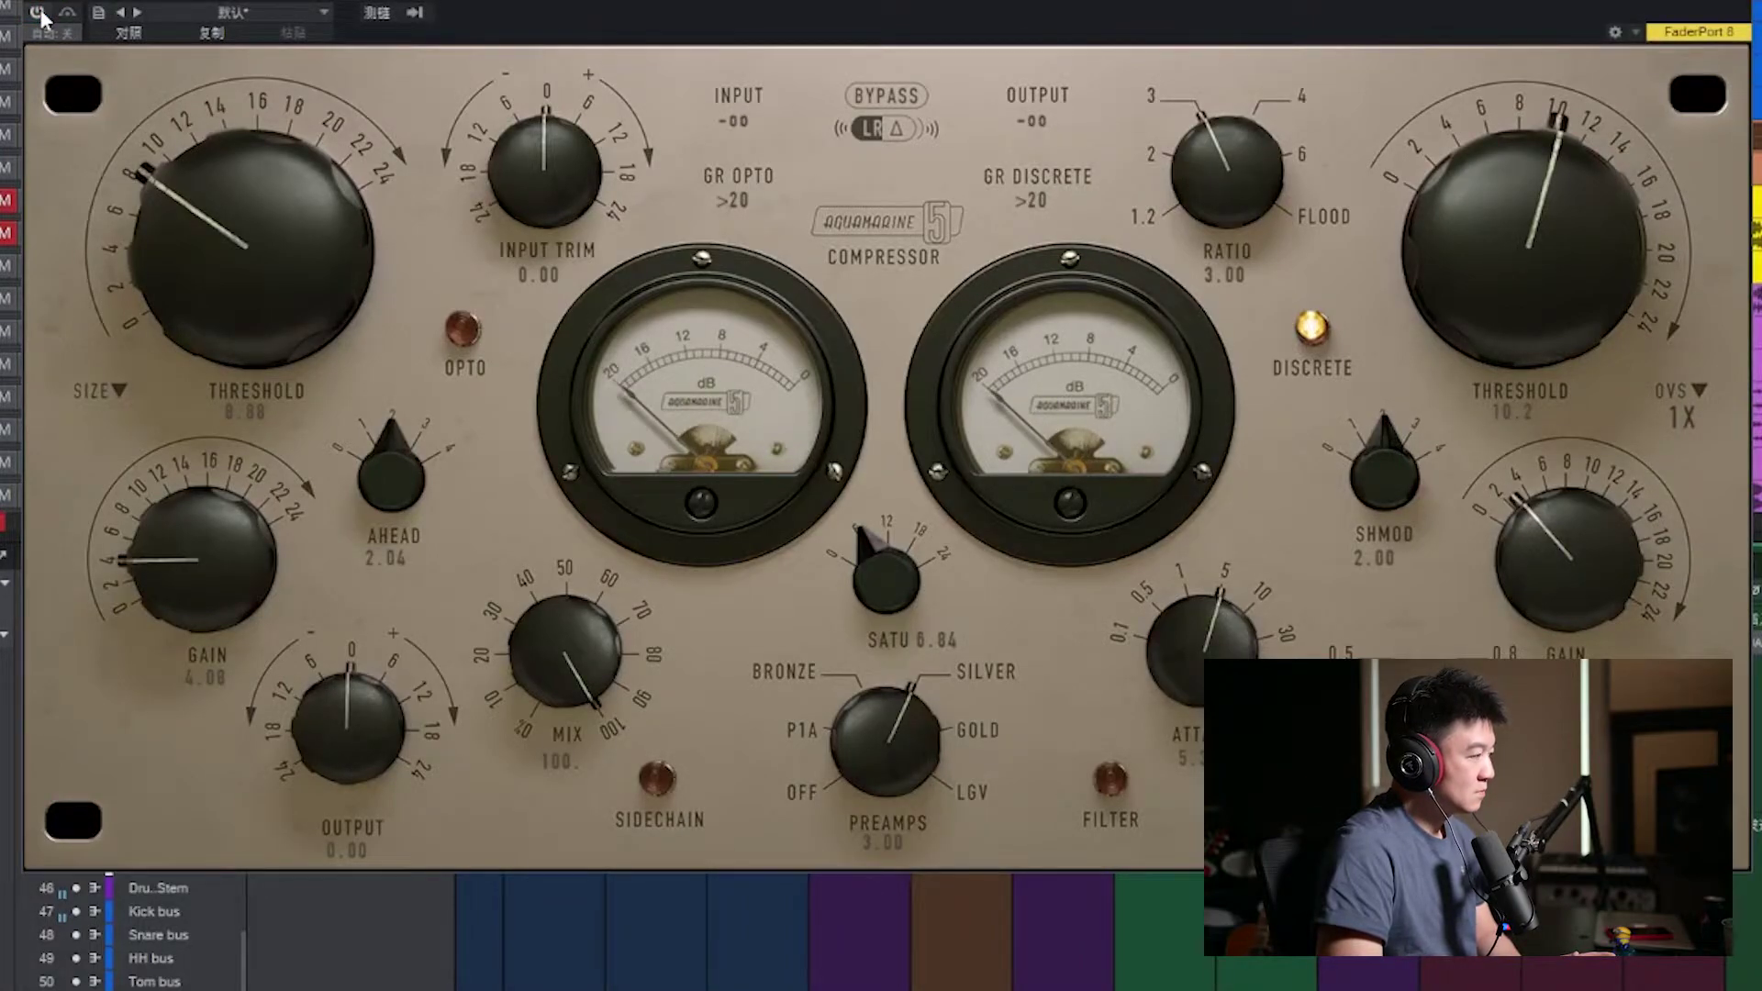
{"action": "left_click", "coordinate": [38, 13]}
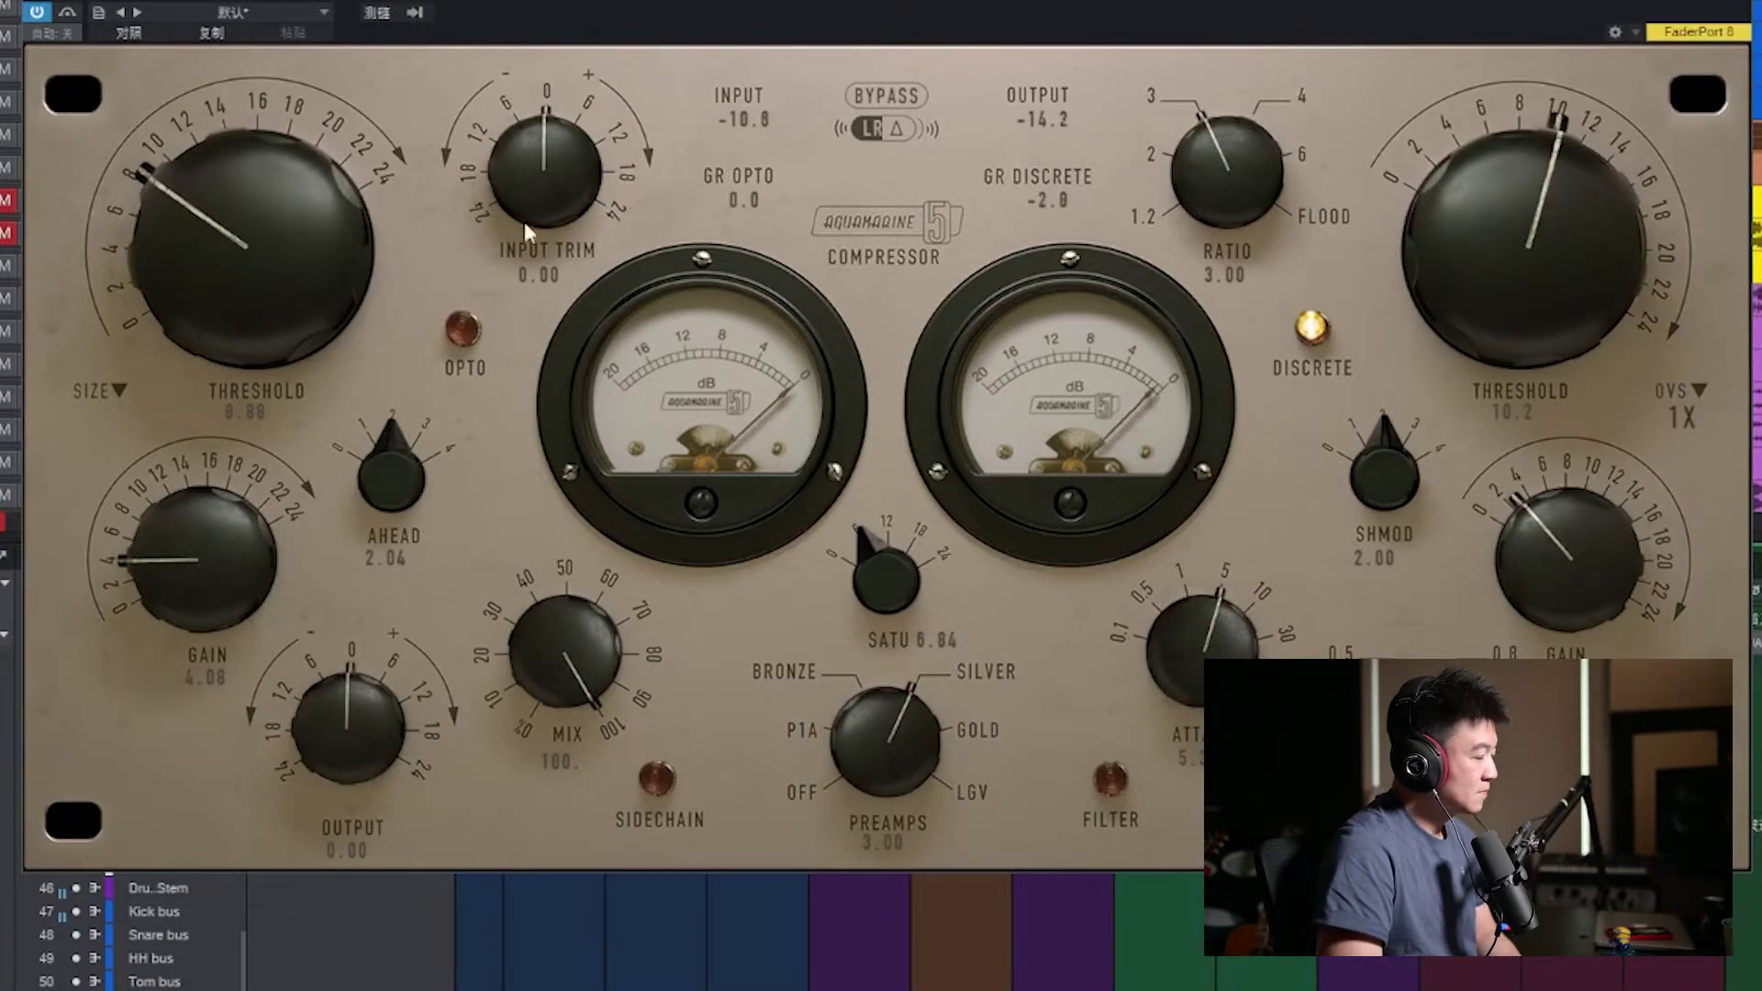
Try a slower Discrete attack of about 10 and compare the result with the plug-in bypassed
{"action": "scroll", "coordinate": [1239, 658], "scroll_direction": "up", "scroll_amount": 2}
{"action": "scroll", "coordinate": [1238, 657], "scroll_direction": "up", "scroll_amount": 2}
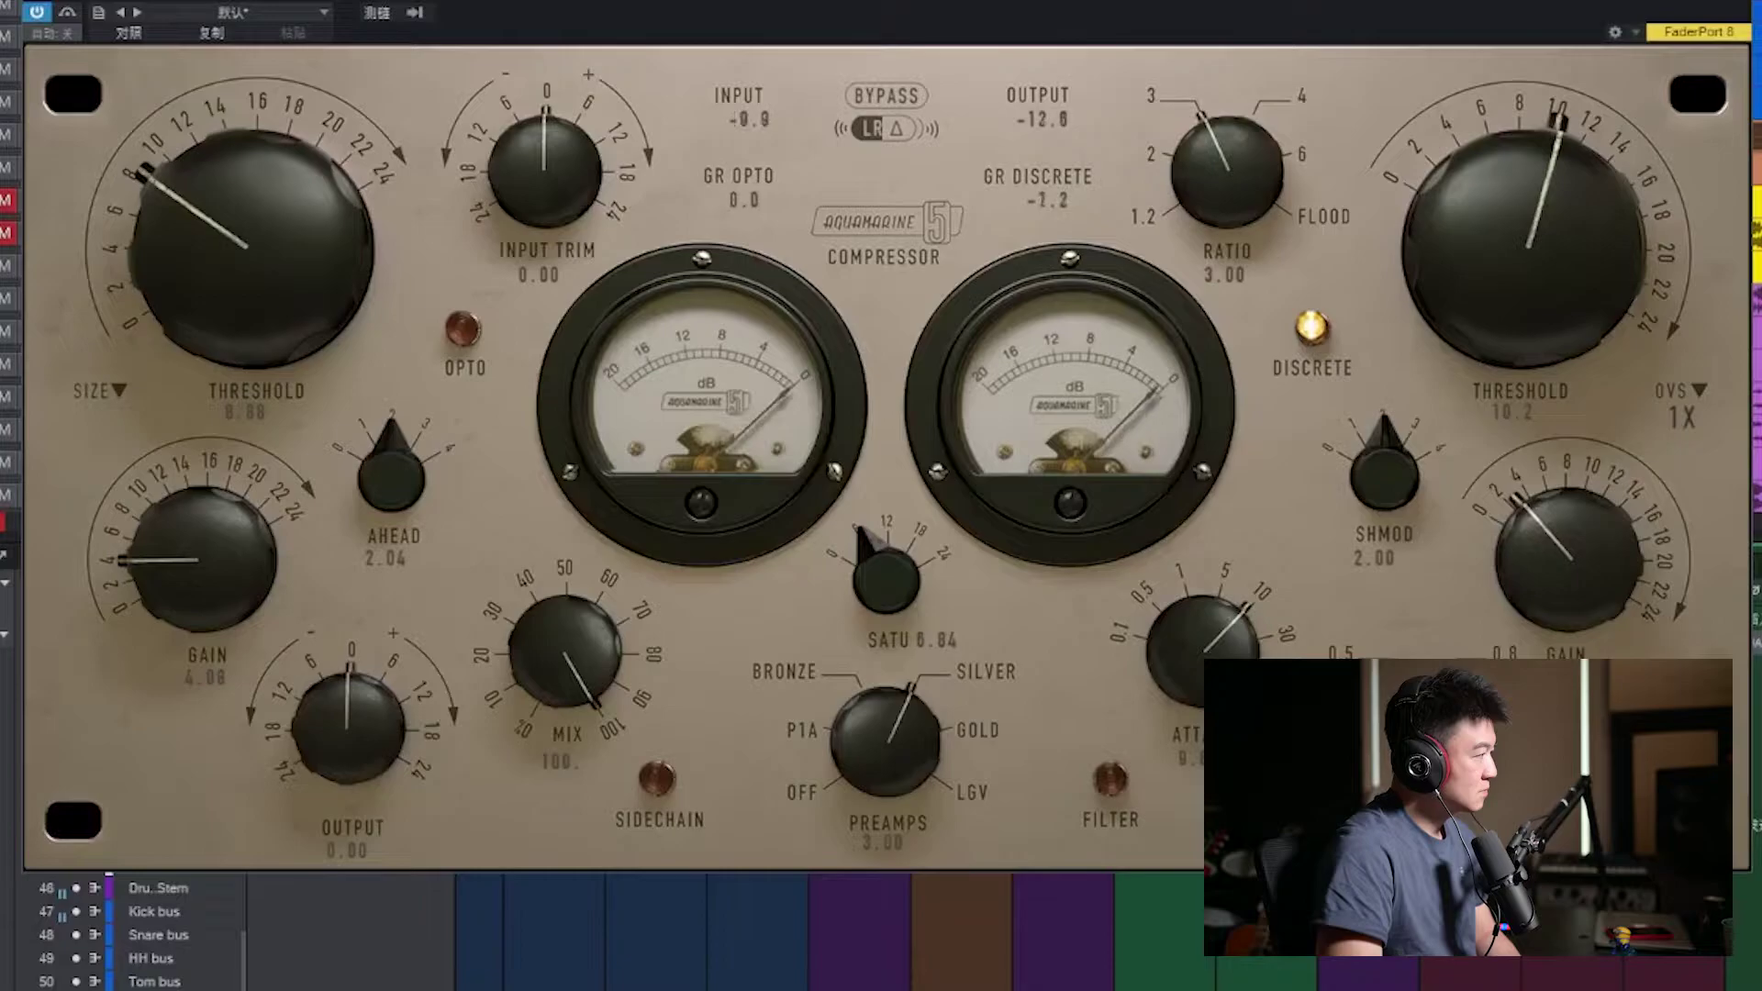
{"action": "left_click", "coordinate": [67, 13]}
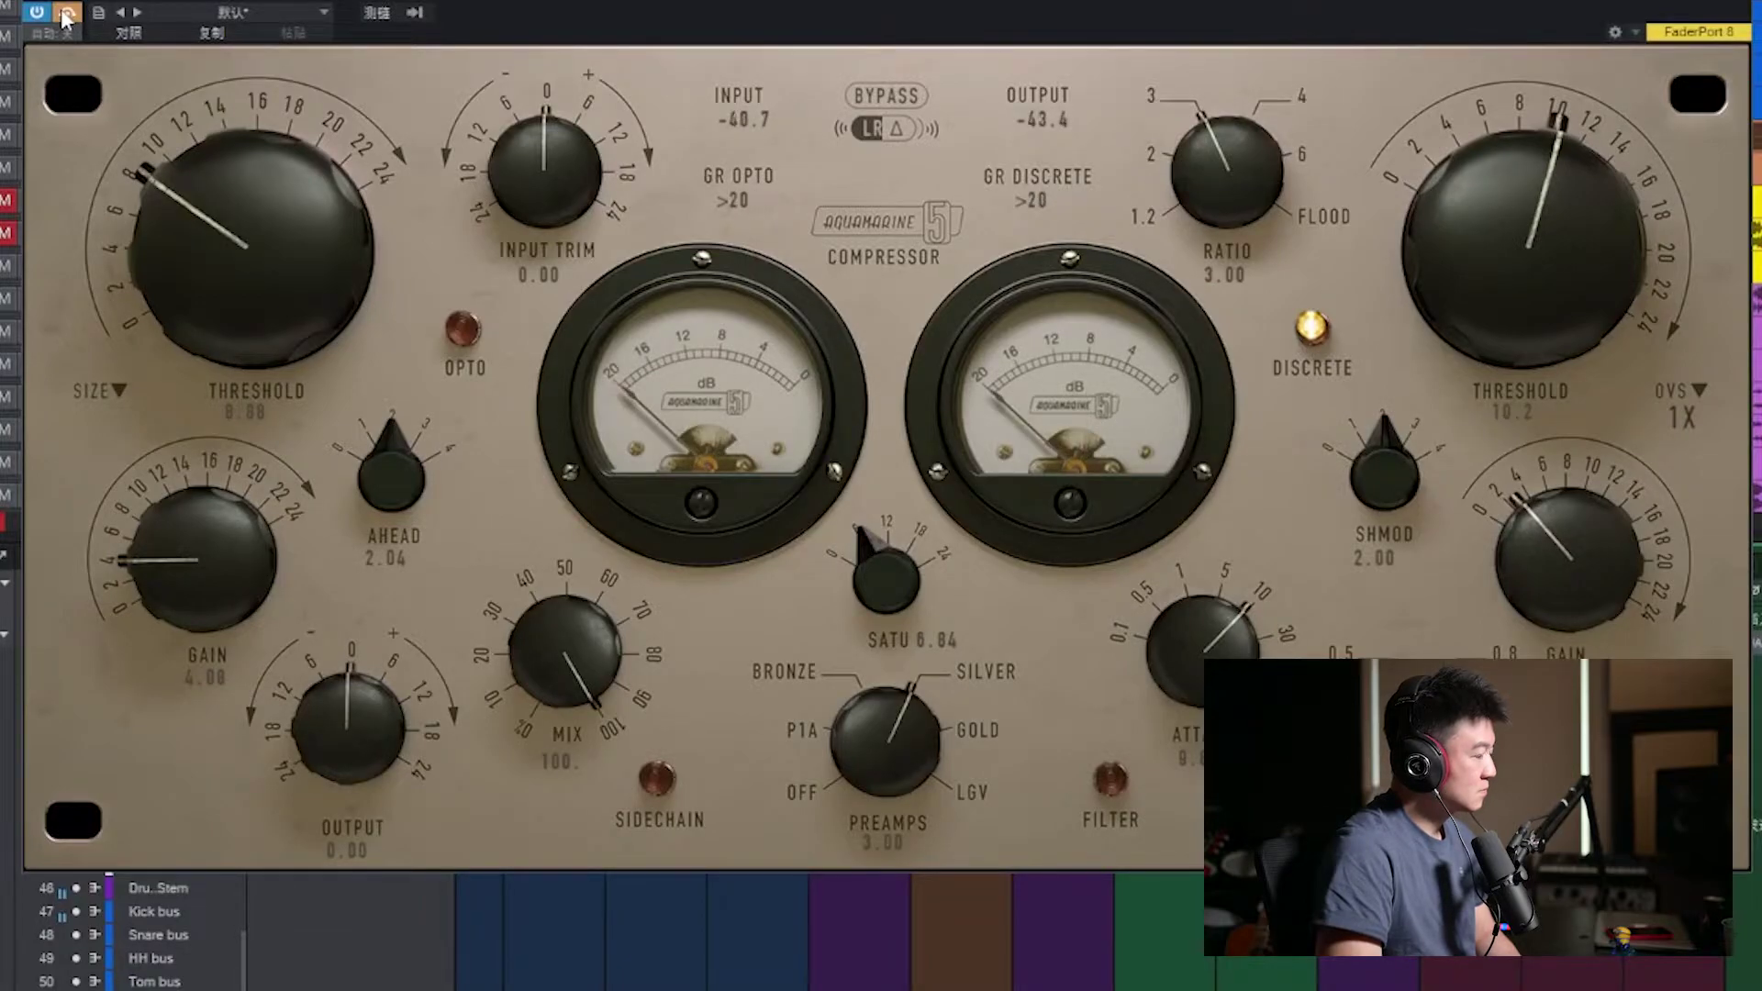
{"action": "left_click", "coordinate": [66, 14]}
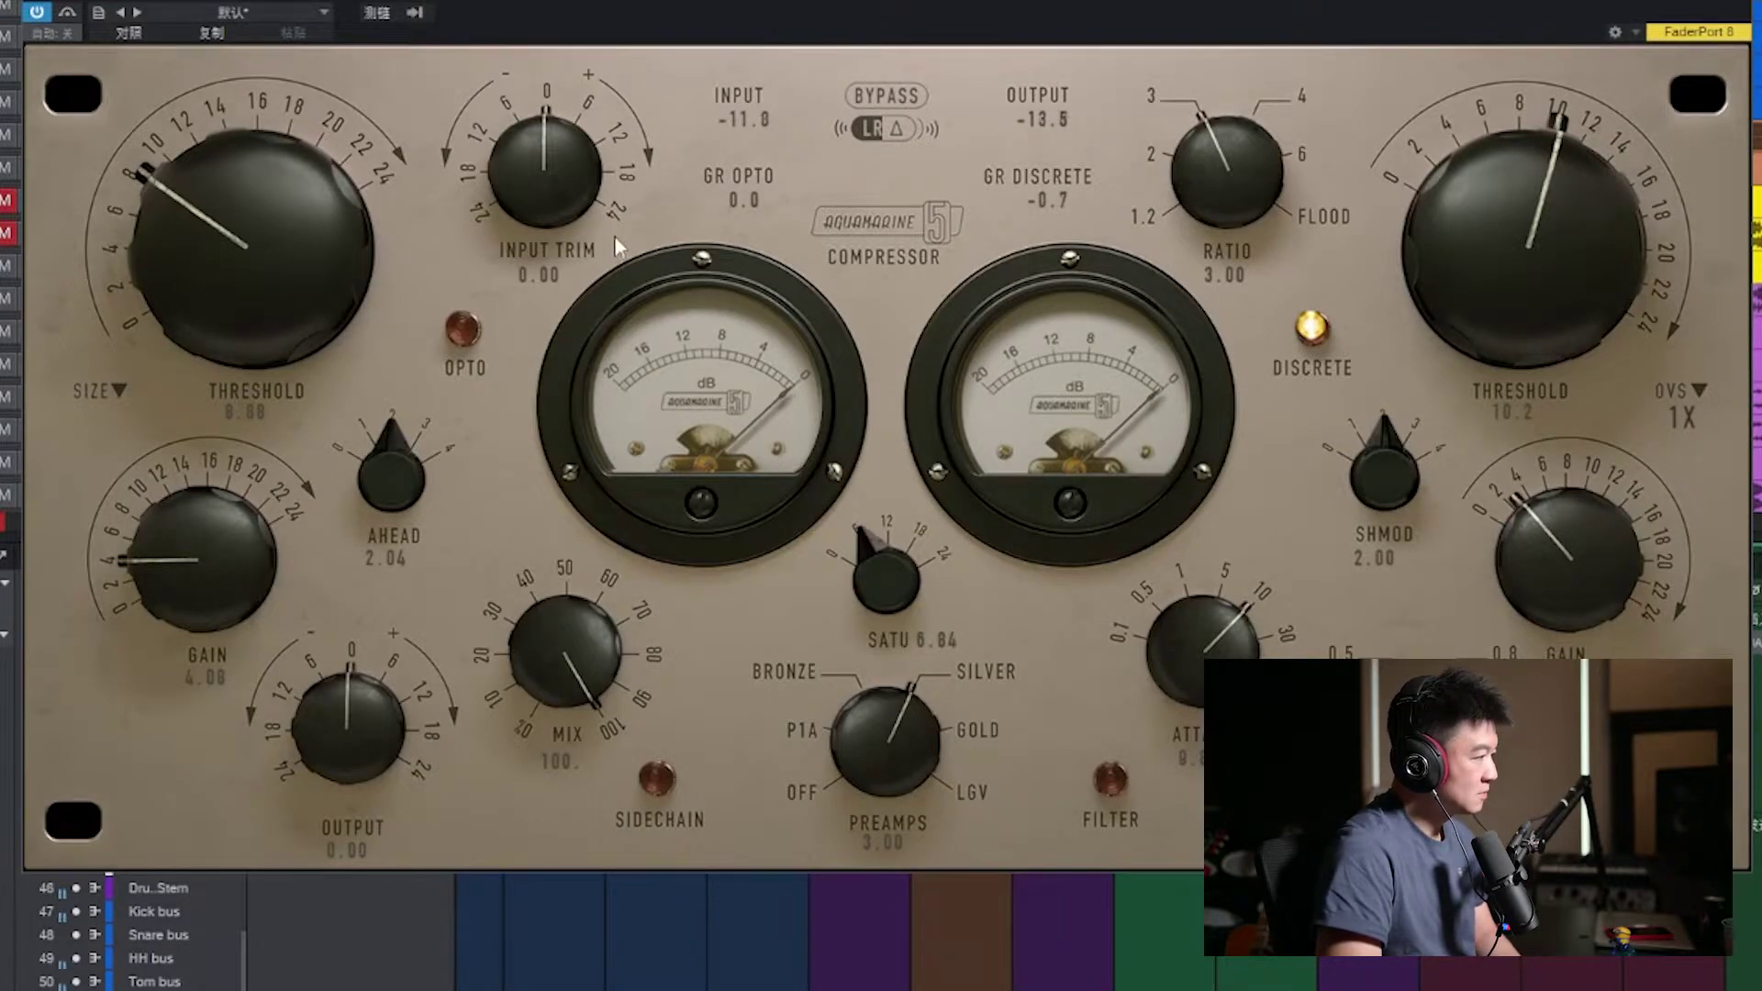
Set the Discrete attack to about 5 and the Discrete threshold to 12.3, comparing against the bypassed signal
{"action": "left_click_drag", "start_coordinate": [1265, 609], "coordinate": [1264, 644]}
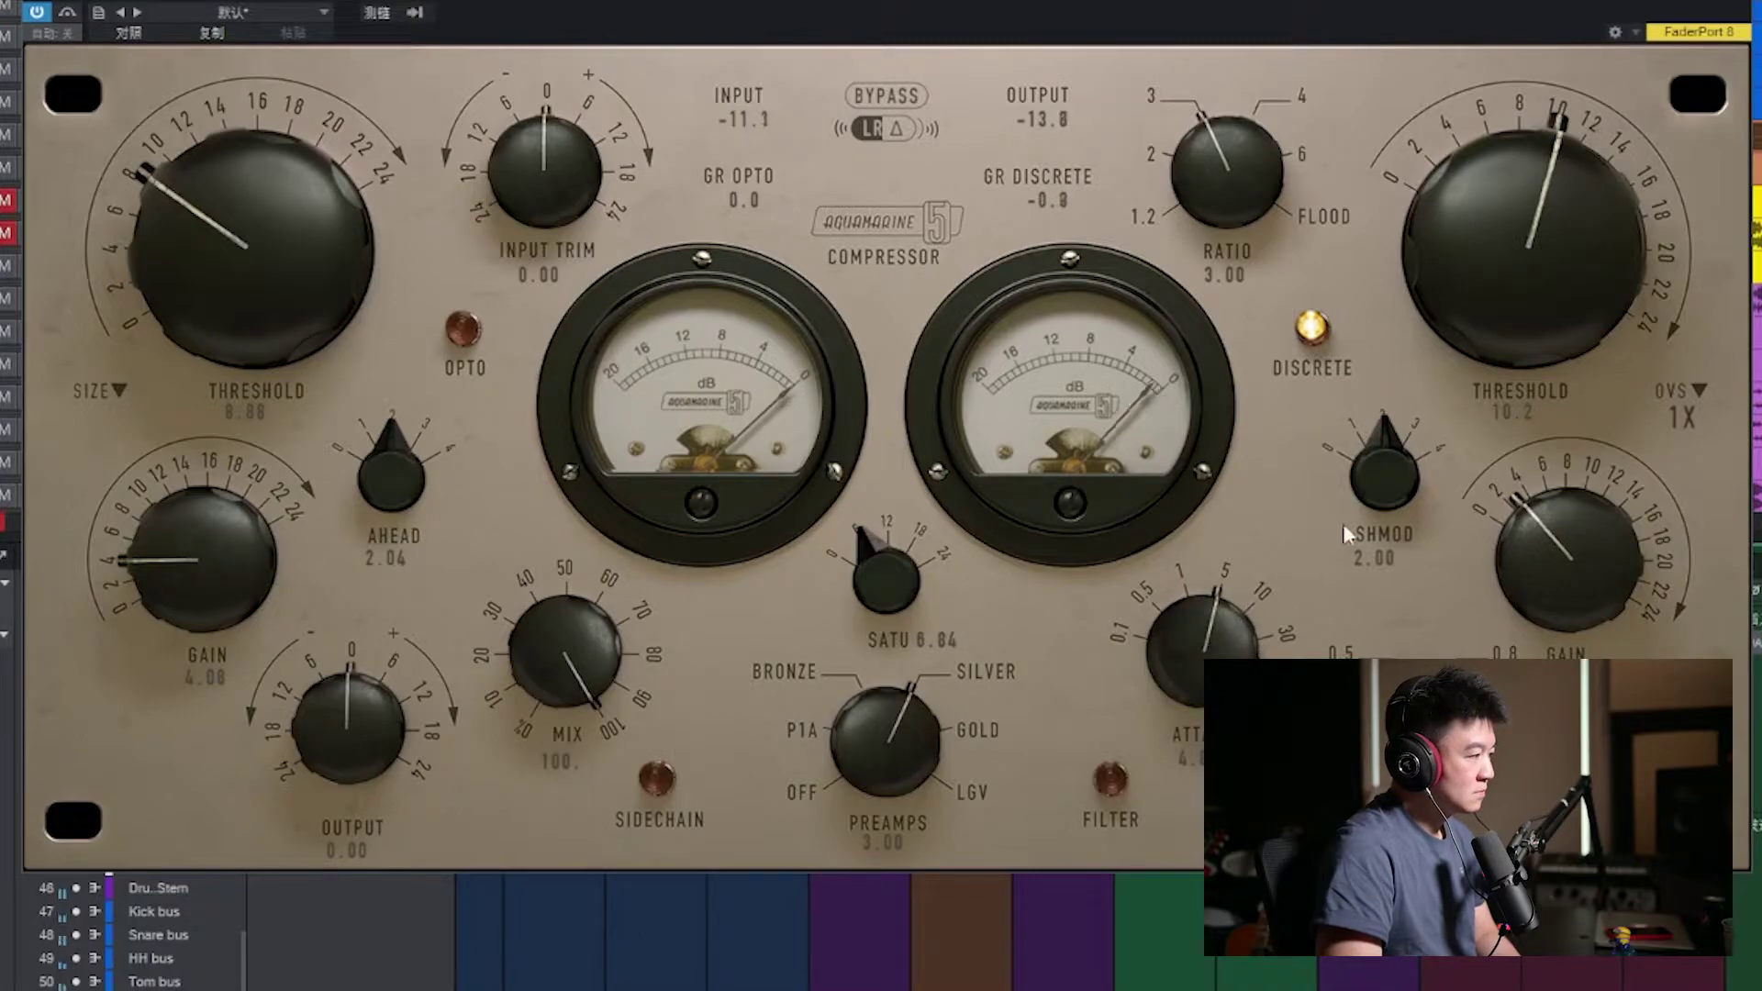
{"action": "left_click_drag", "start_coordinate": [1468, 262], "coordinate": [1479, 258]}
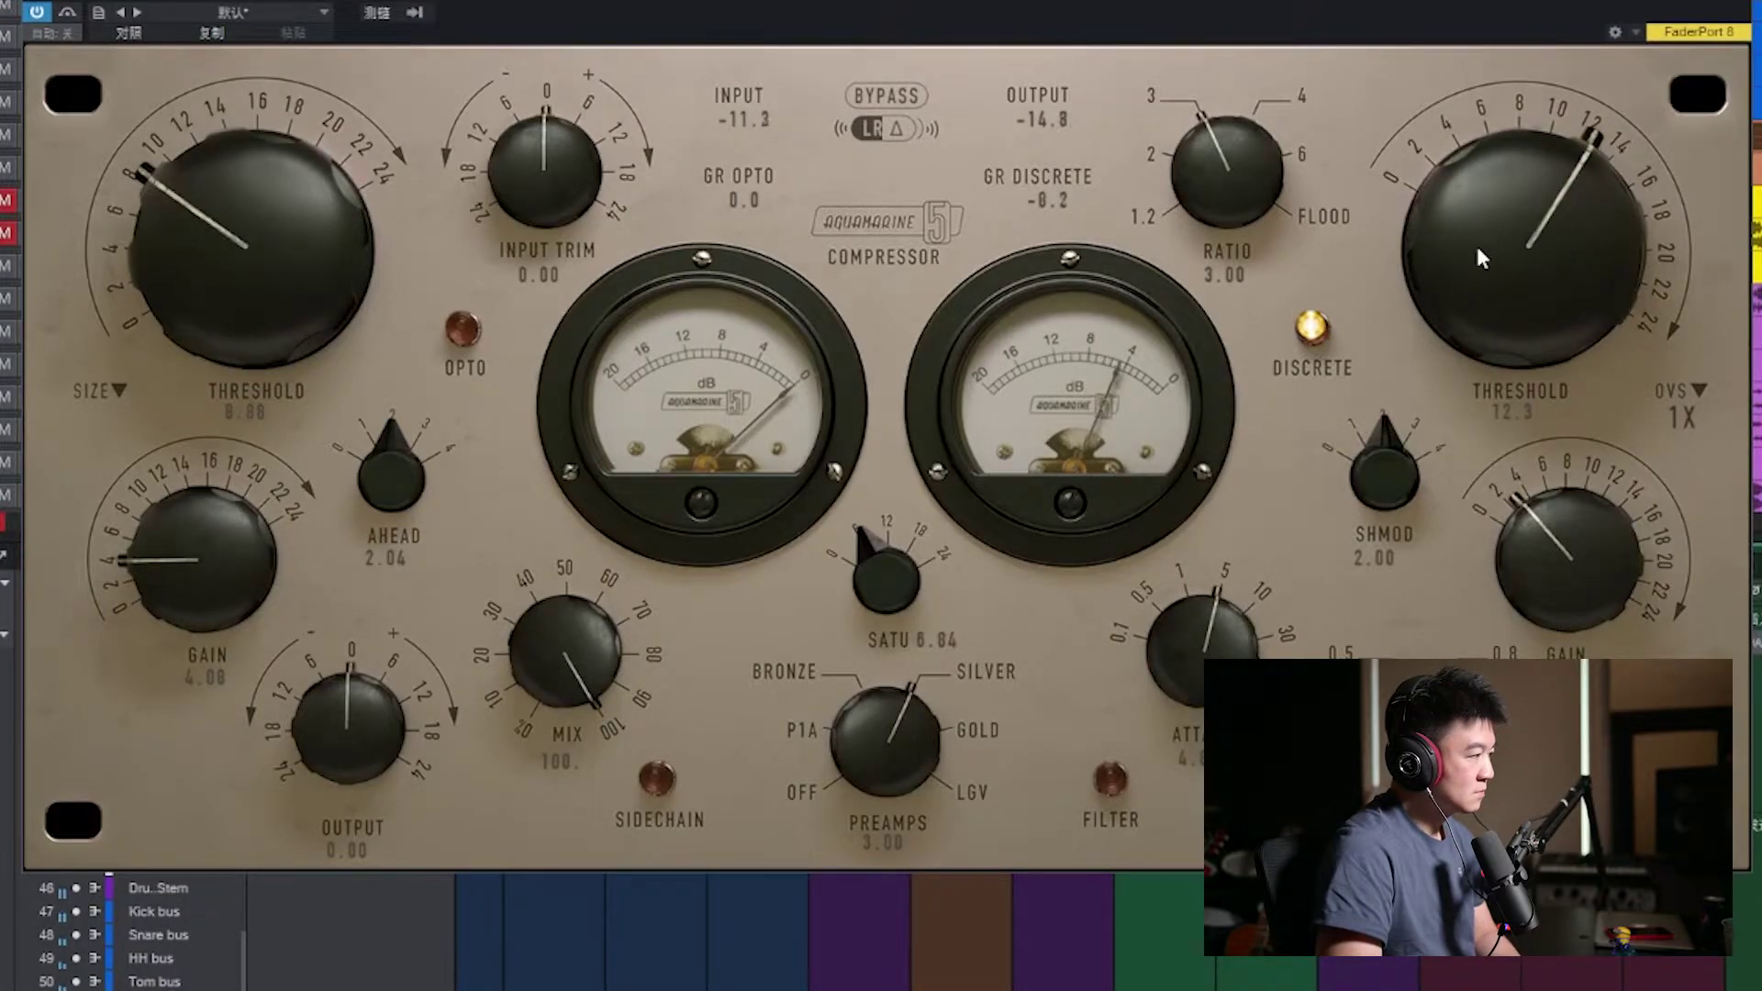
{"action": "left_click", "coordinate": [67, 14]}
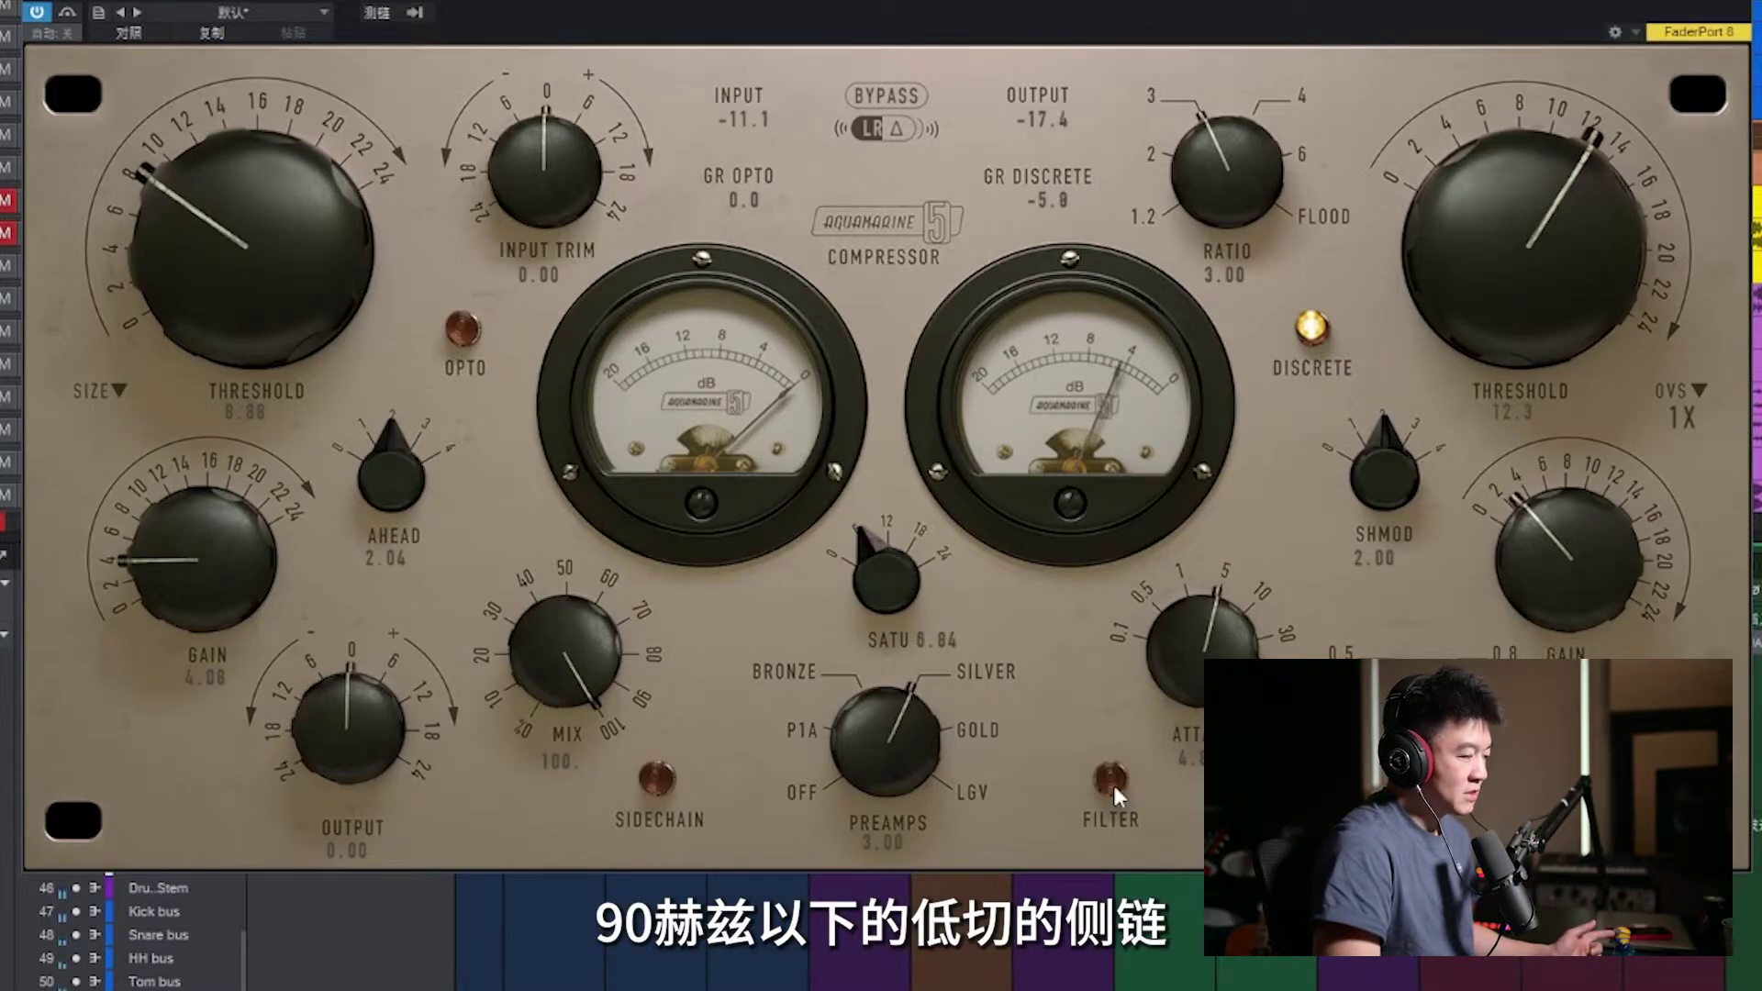
Compare the compression with the low-cut sidechain Filter on and off, and leave the Filter enabled
{"action": "left_click", "coordinate": [1165, 801]}
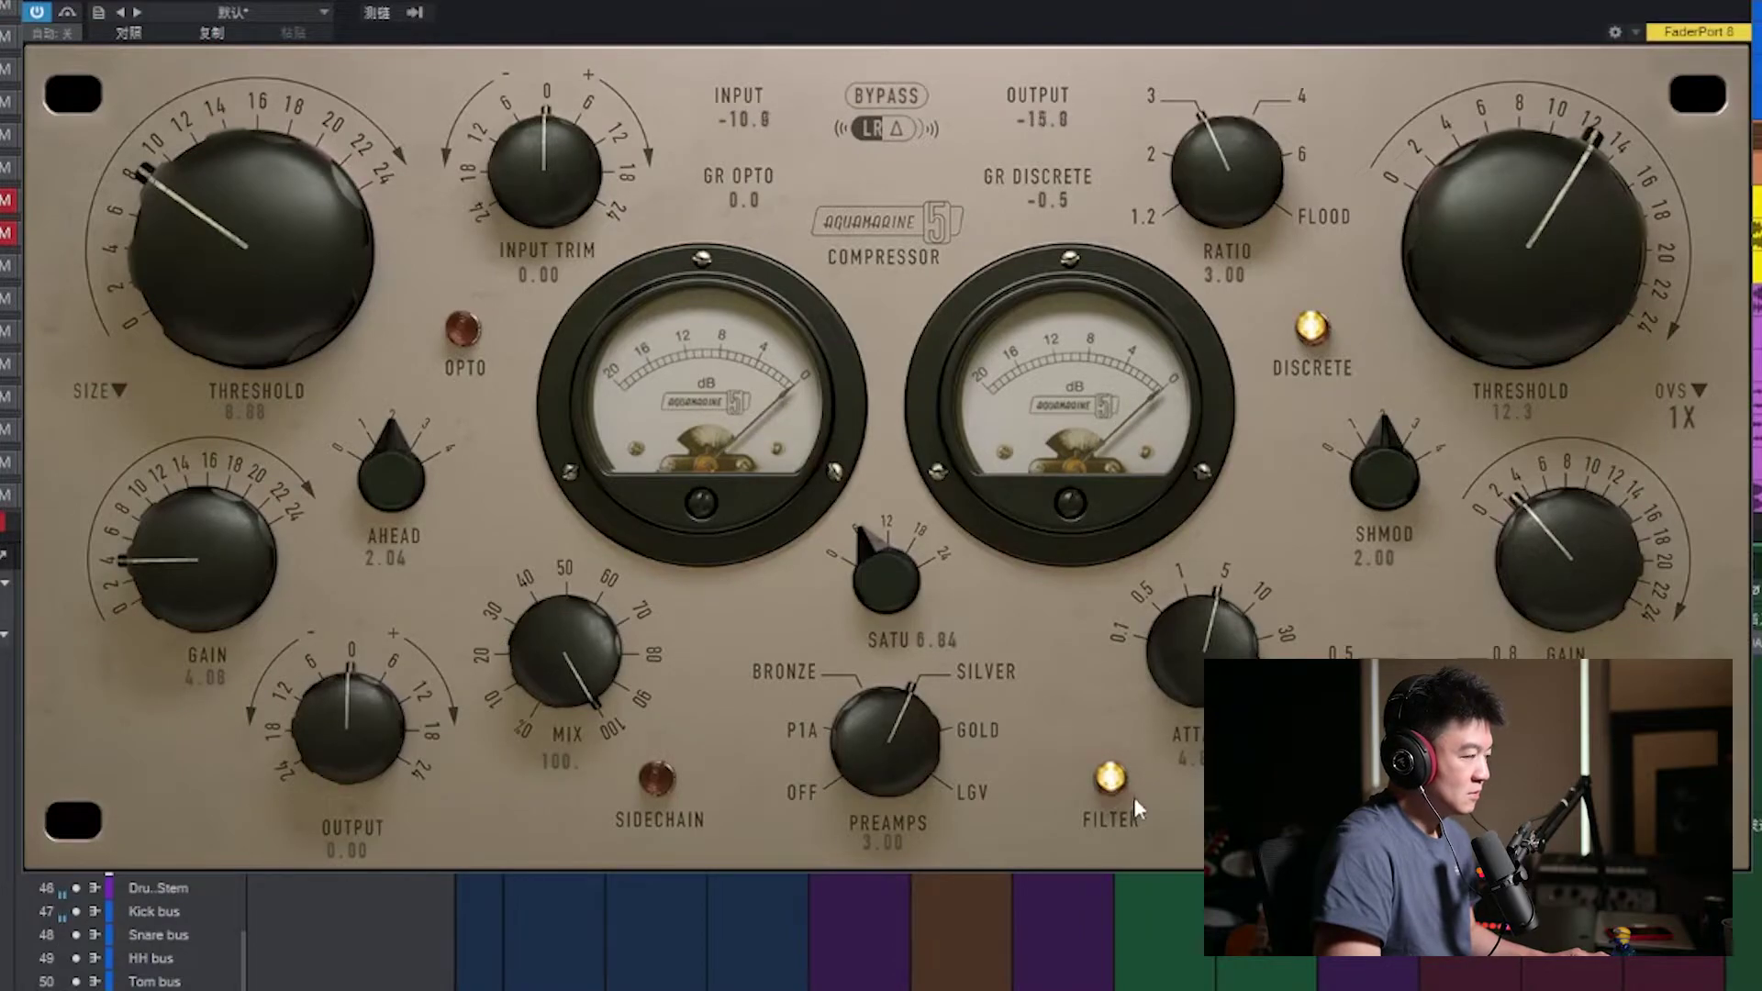
{"action": "left_click_drag", "start_coordinate": [869, 2], "coordinate": [889, 296]}
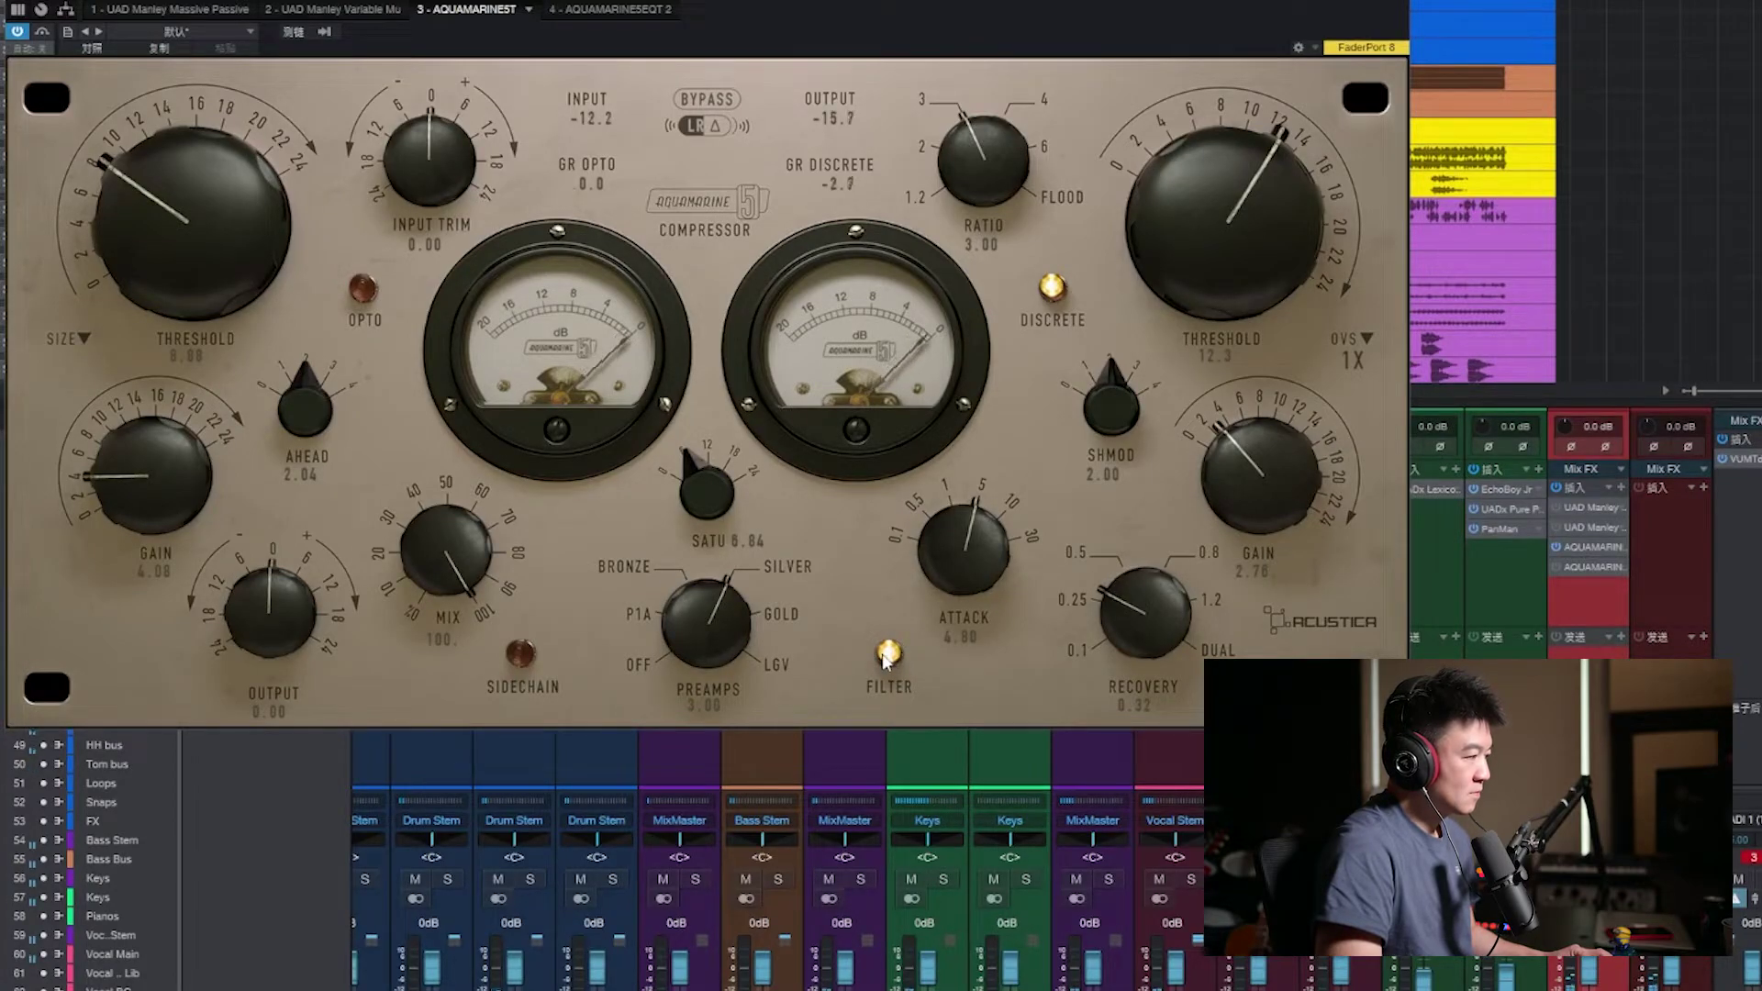
{"action": "left_click", "coordinate": [886, 657]}
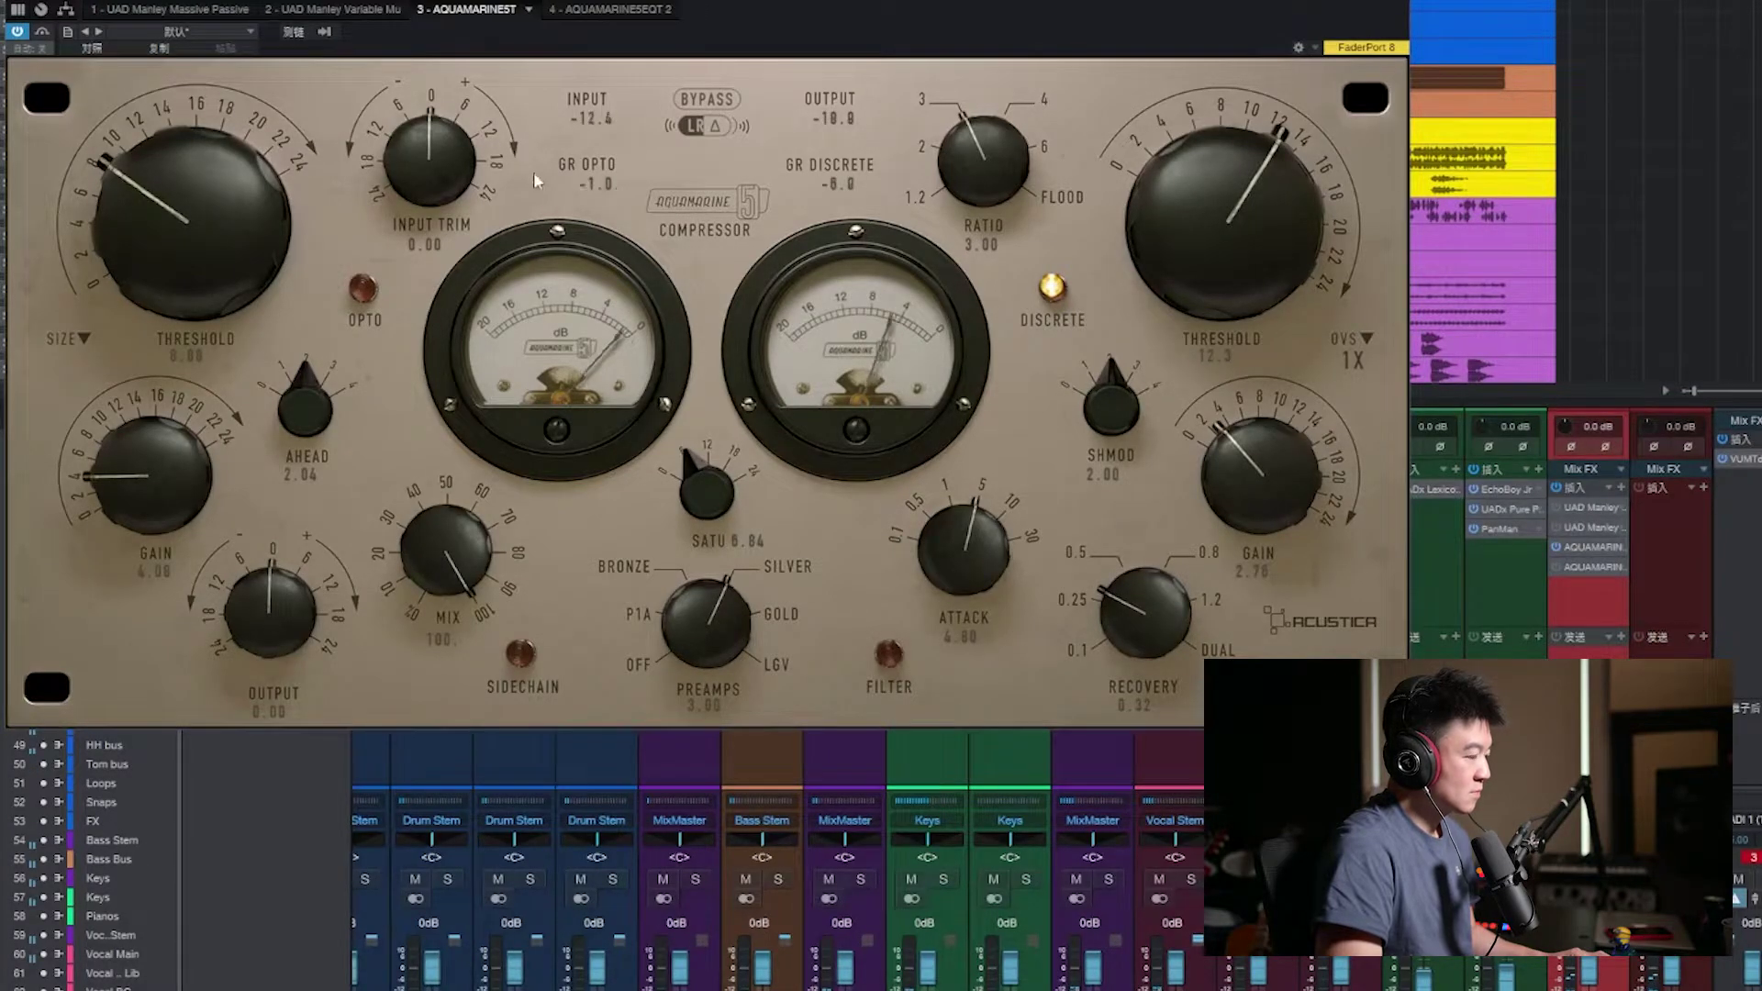
{"action": "left_click", "coordinate": [888, 657]}
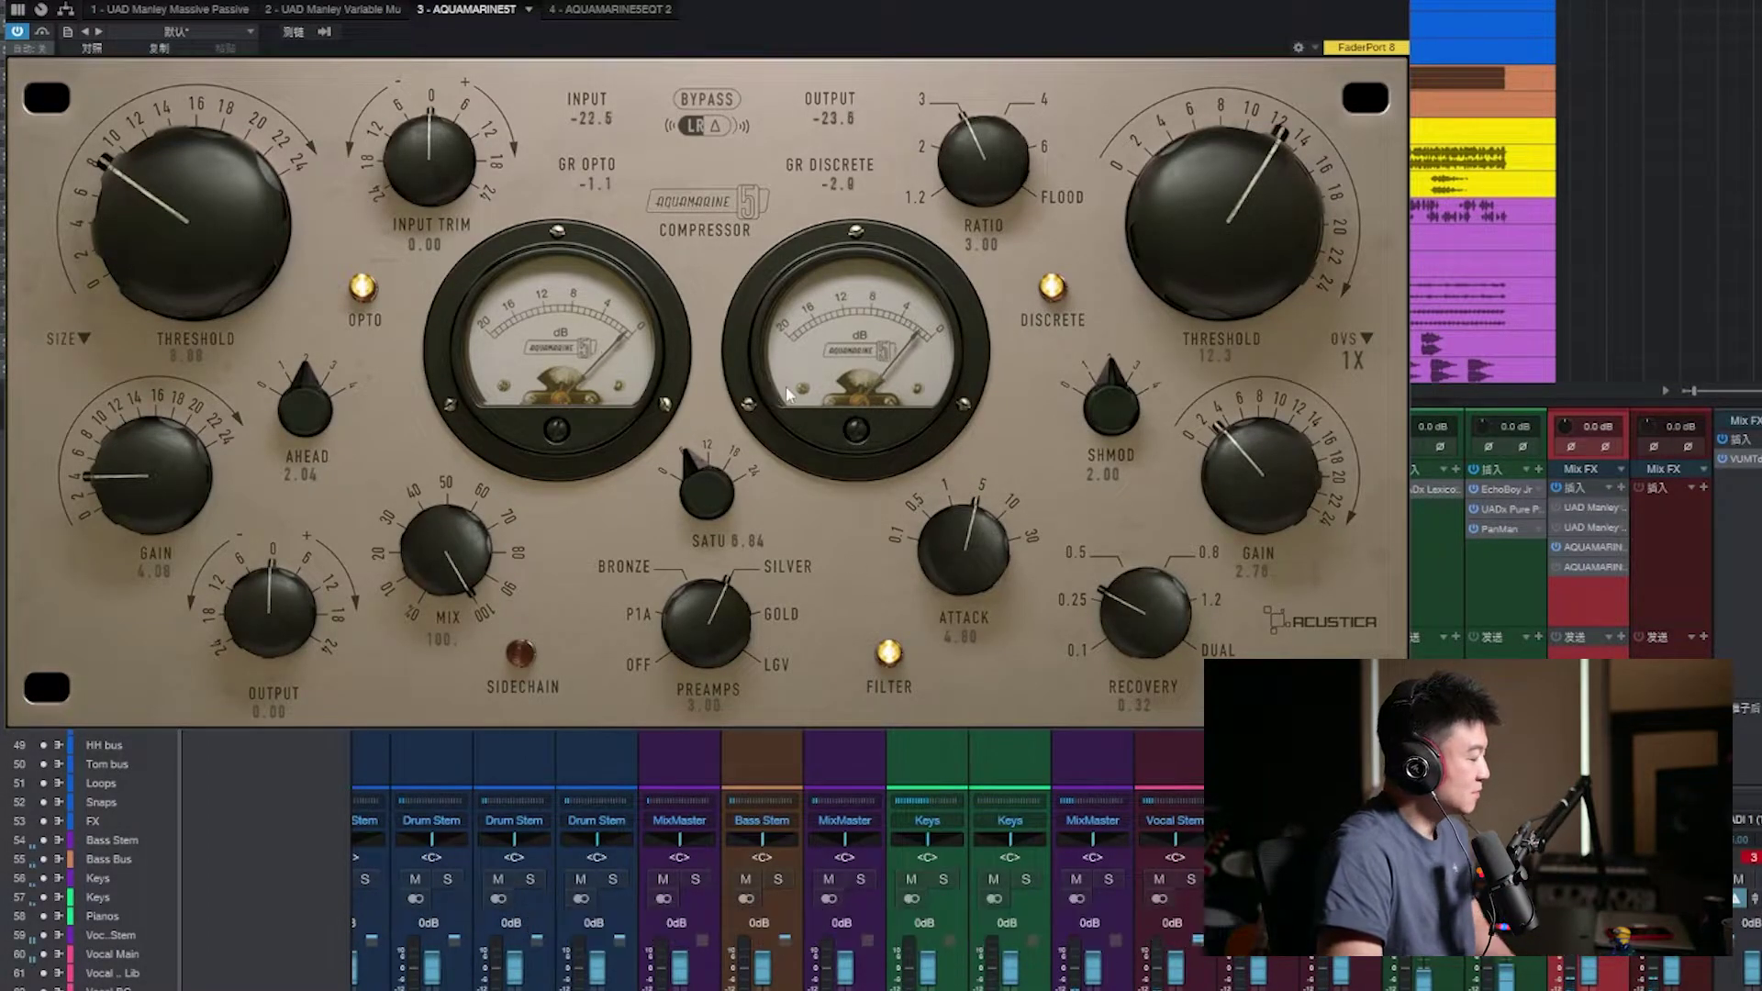
Try the Gold preamp with the saturation raised to 24.0
{"action": "left_click_drag", "start_coordinate": [837, 2], "coordinate": [841, 0]}
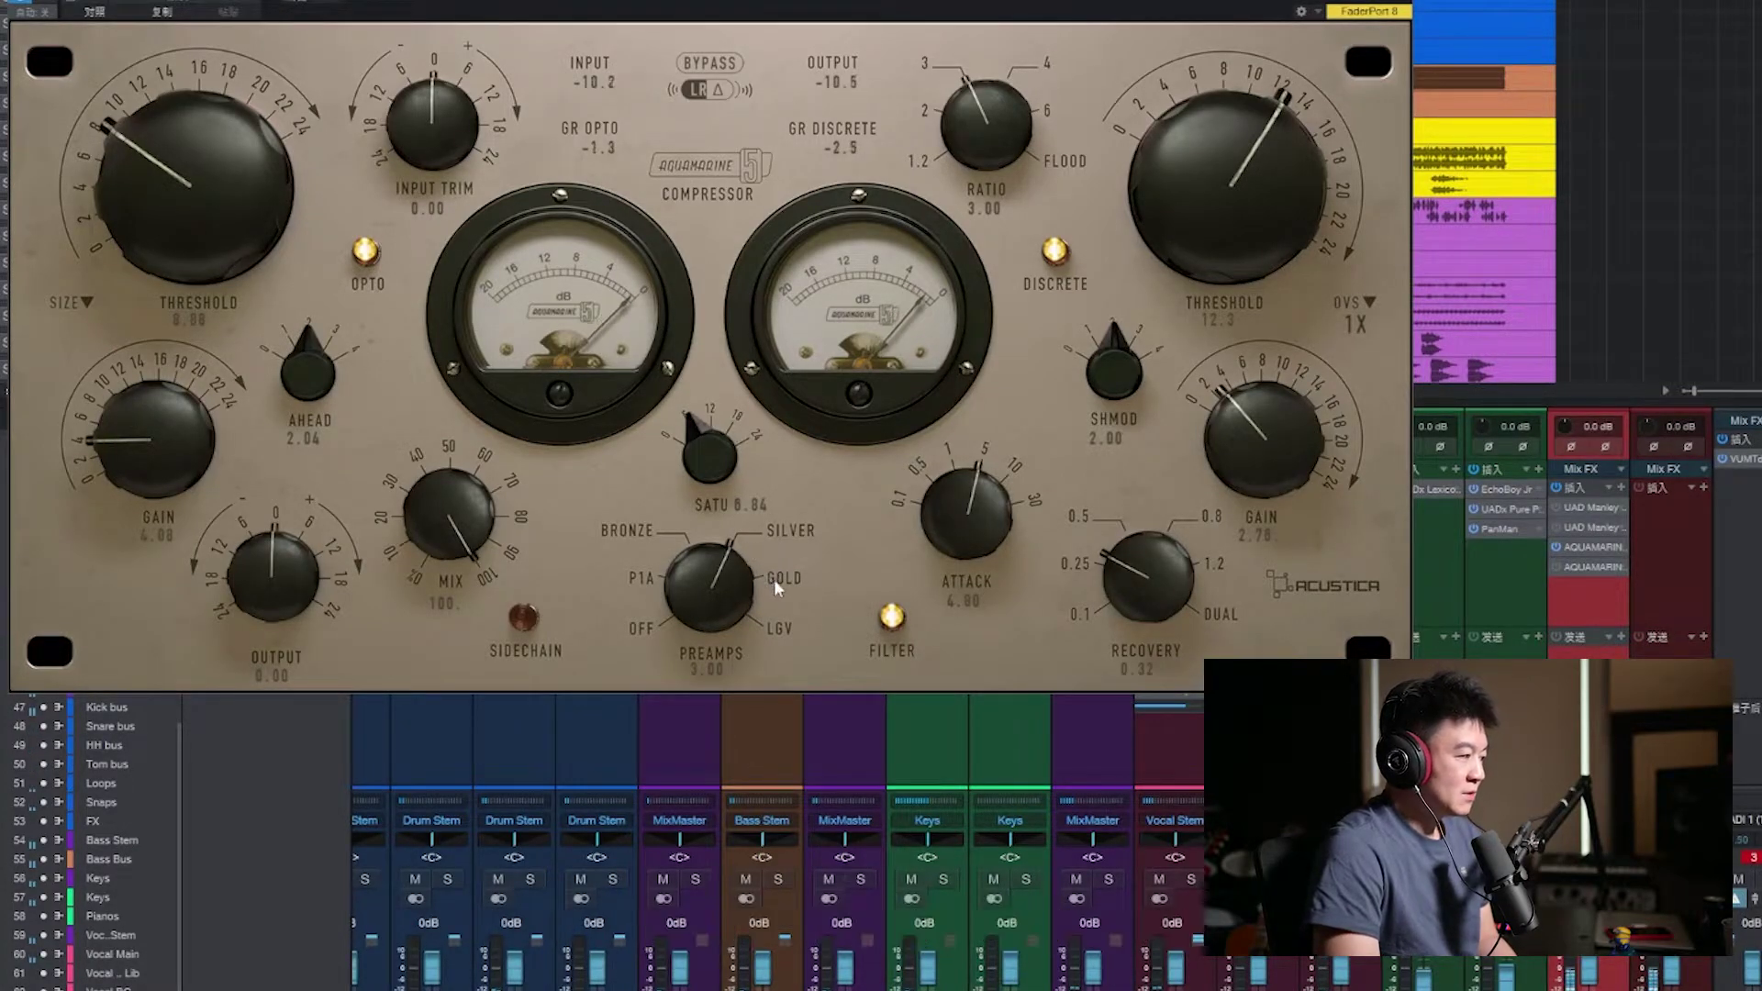
{"action": "left_click_drag", "start_coordinate": [724, 581], "coordinate": [734, 554]}
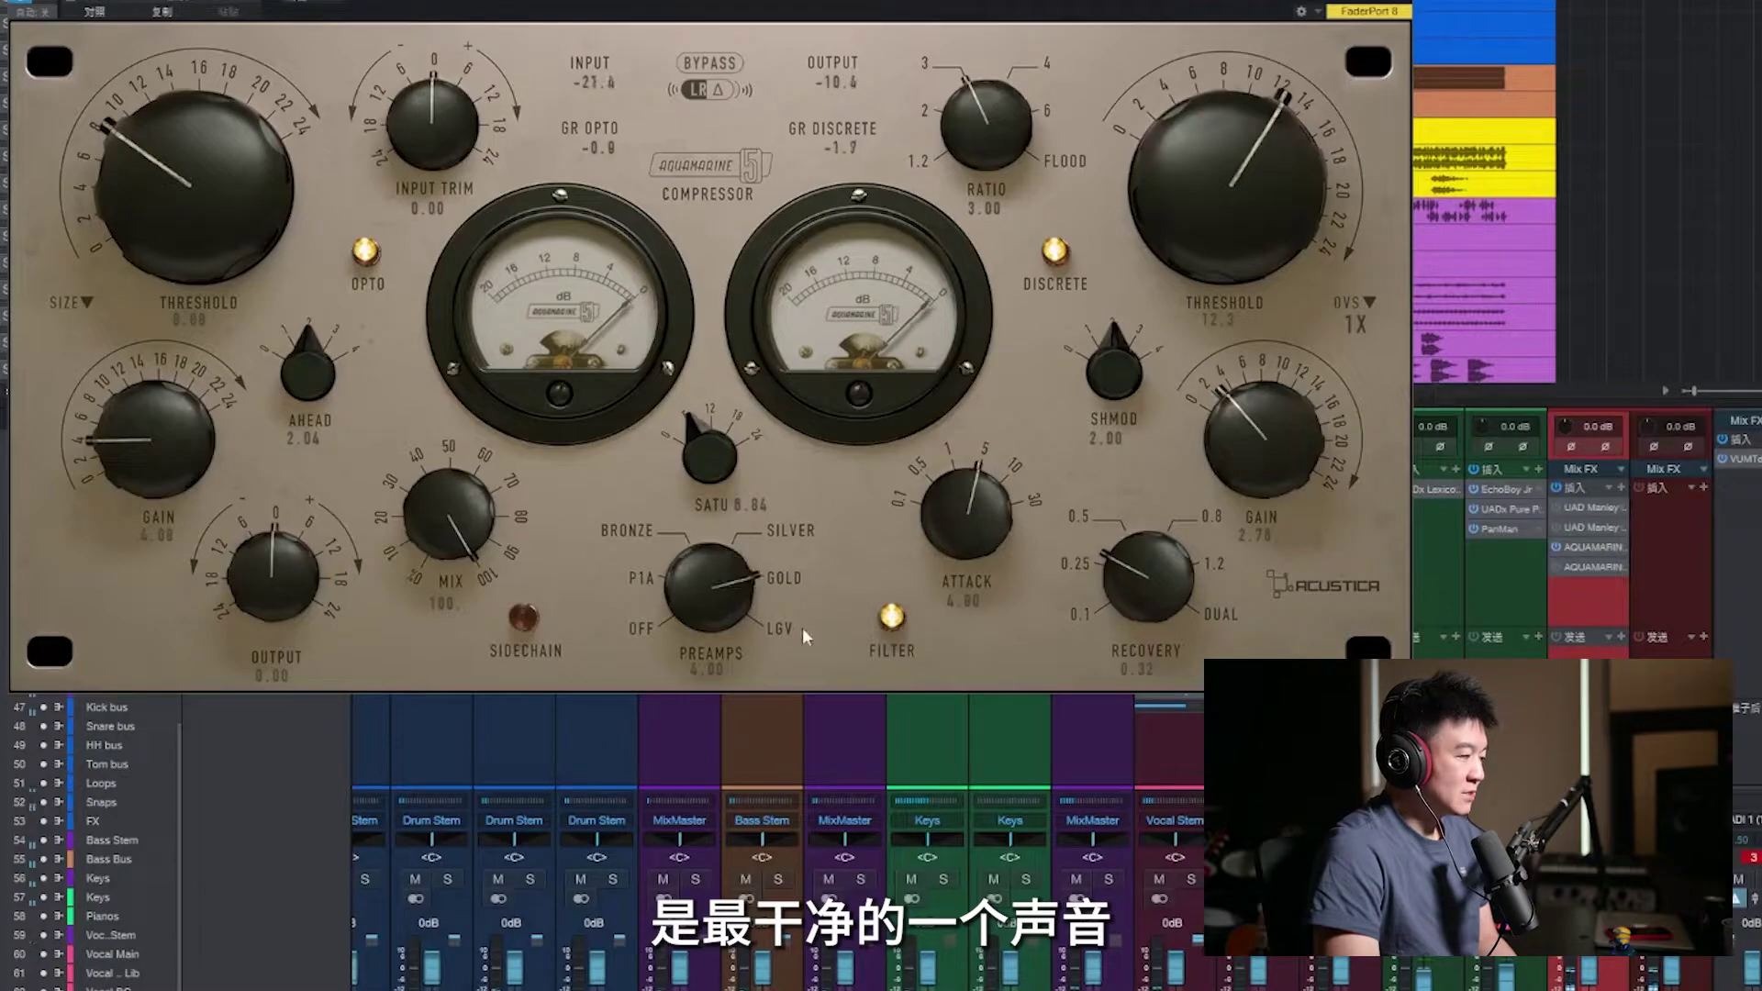
{"action": "left_click_drag", "start_coordinate": [725, 459], "coordinate": [732, 376]}
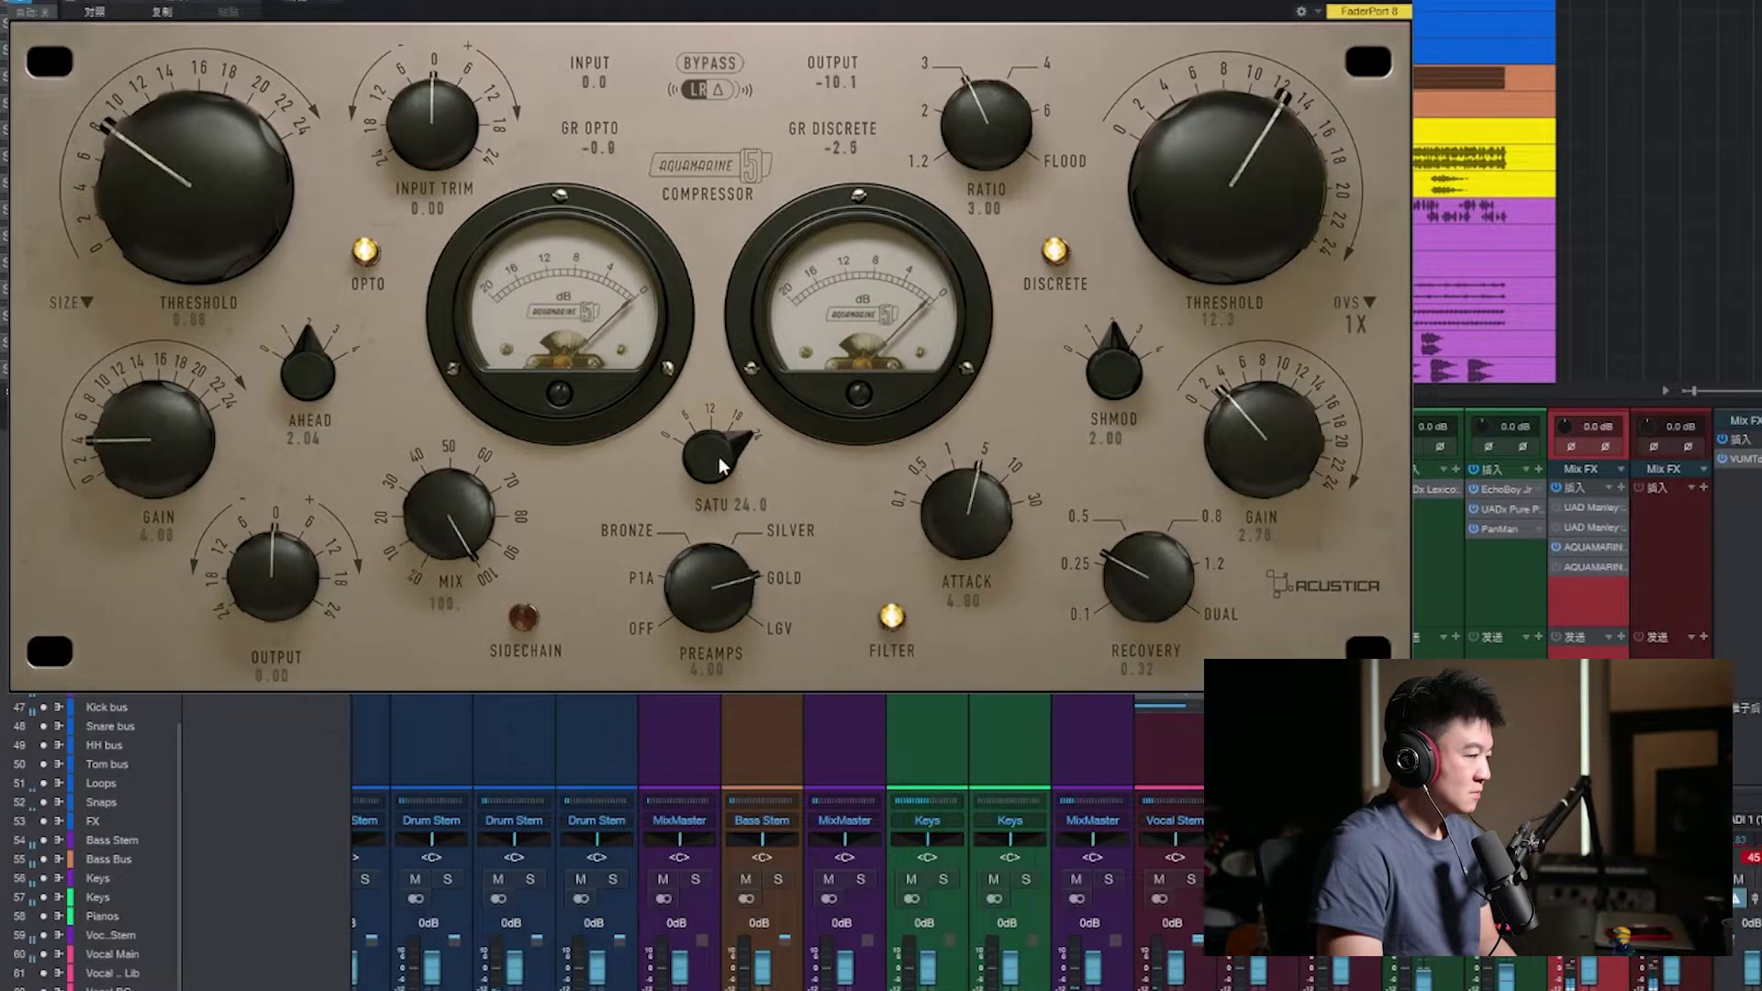
Switch the preamp to Bronze, dropping the saturation to 0.00 and raising it to 14.4 to hear the coloration
{"action": "left_click_drag", "start_coordinate": [713, 474], "coordinate": [745, 670]}
{"action": "left_click_drag", "start_coordinate": [707, 596], "coordinate": [737, 726]}
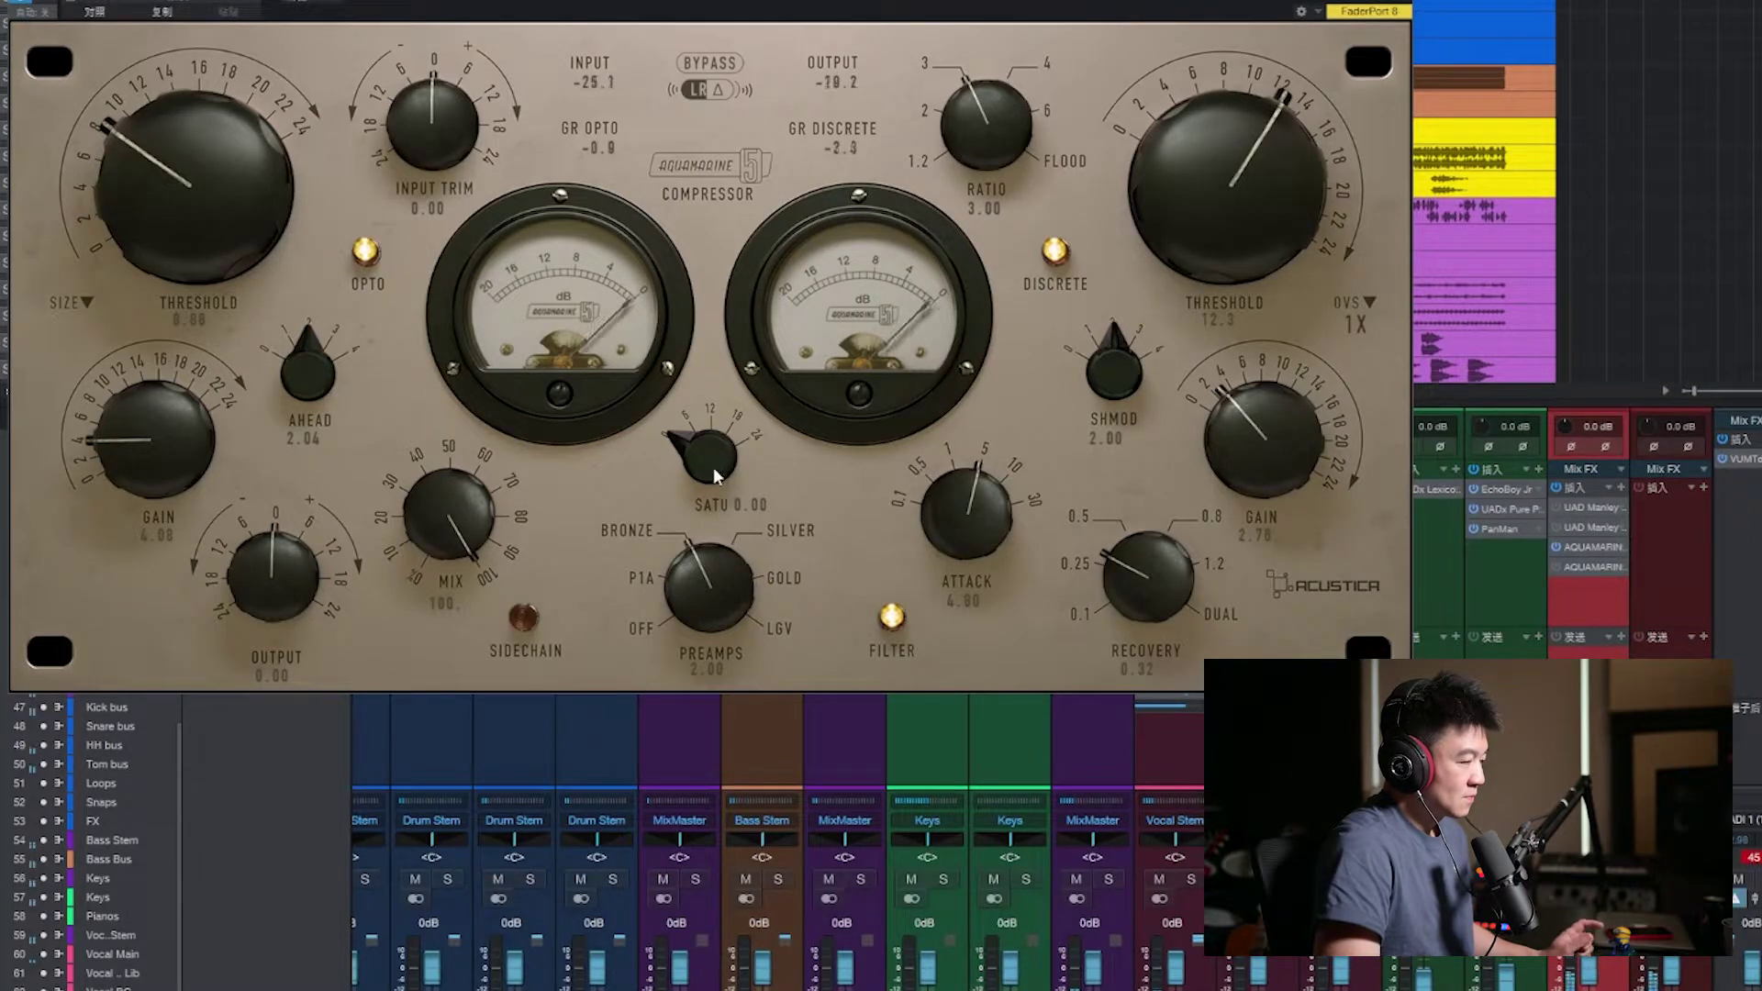
{"action": "left_click_drag", "start_coordinate": [713, 466], "coordinate": [766, 351]}
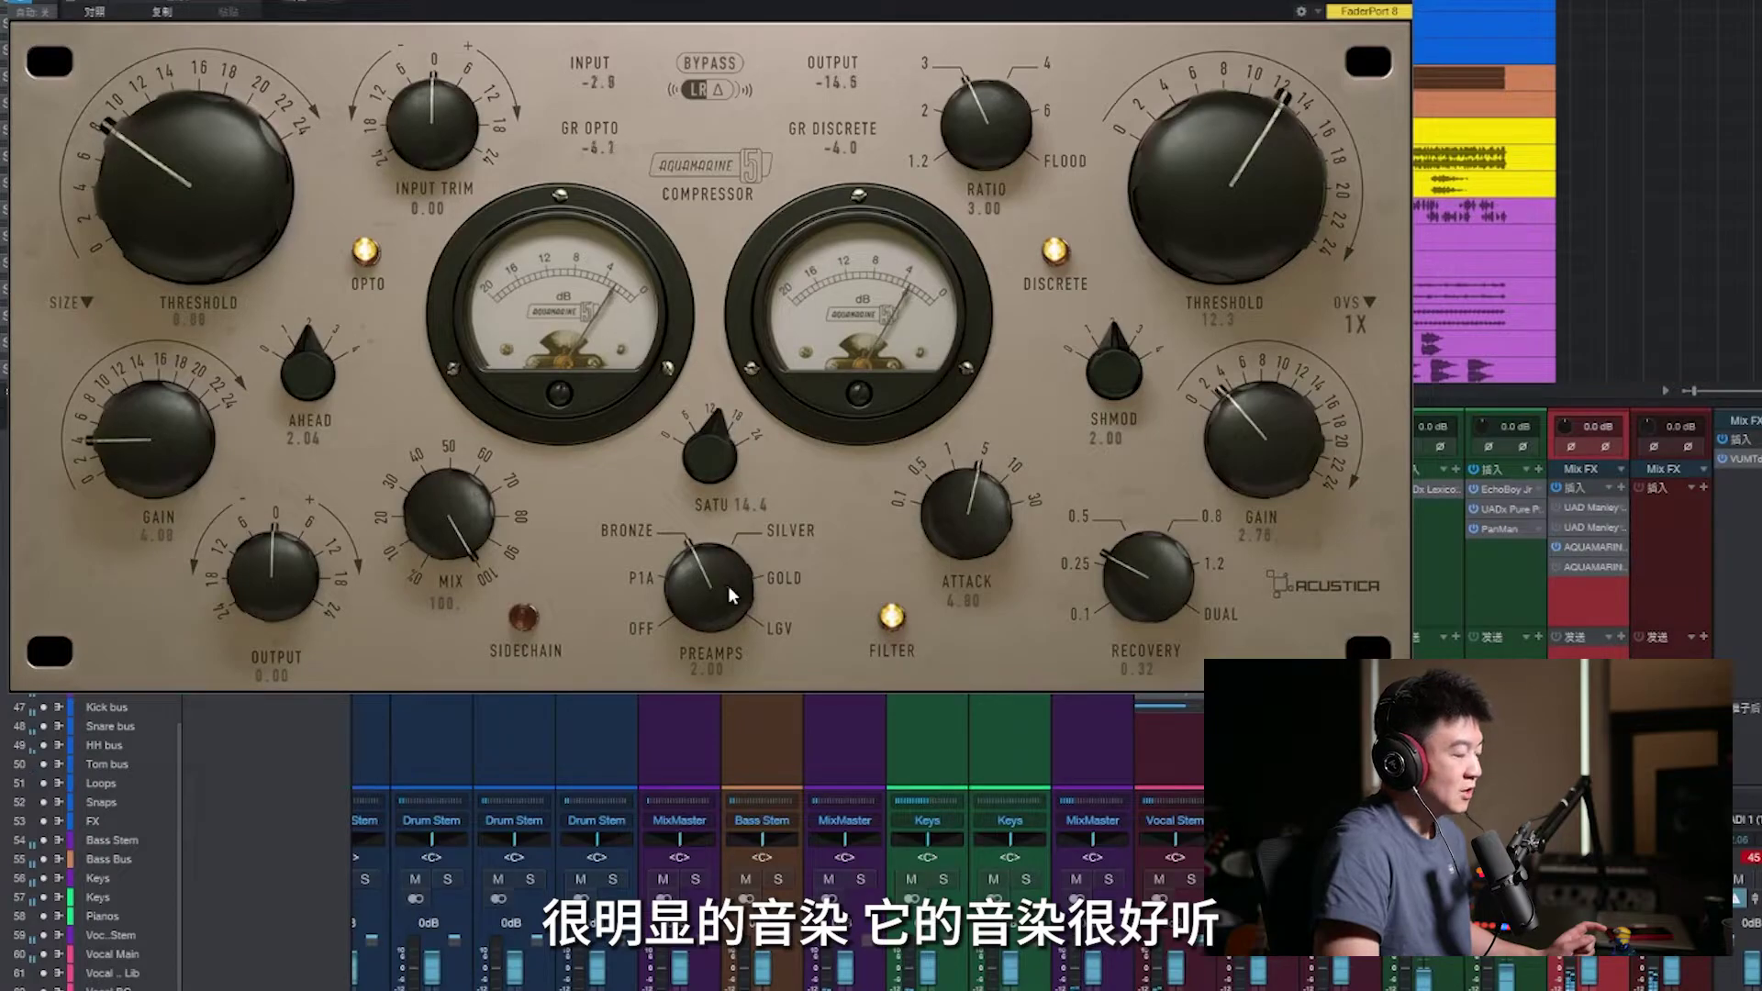
Audition the Silver preamp at the same saturation, and finish with the preamp set to Gold
{"action": "left_click_drag", "start_coordinate": [728, 586], "coordinate": [729, 580]}
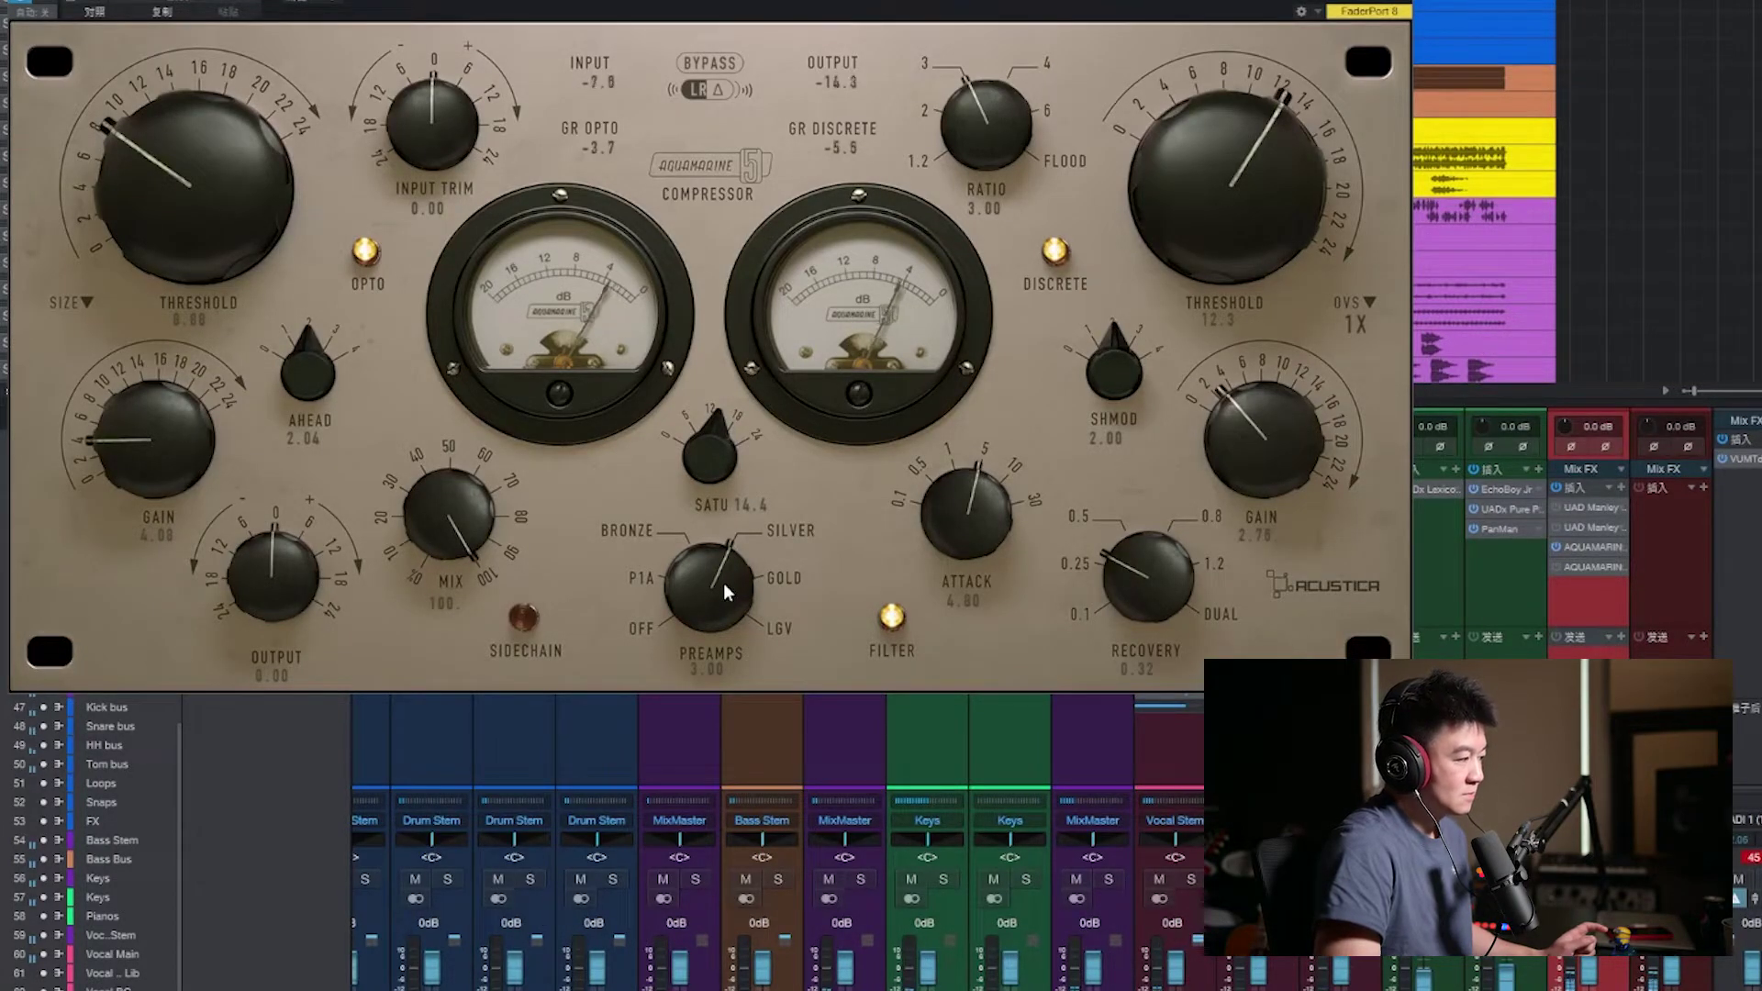
{"action": "left_click_drag", "start_coordinate": [723, 581], "coordinate": [724, 571]}
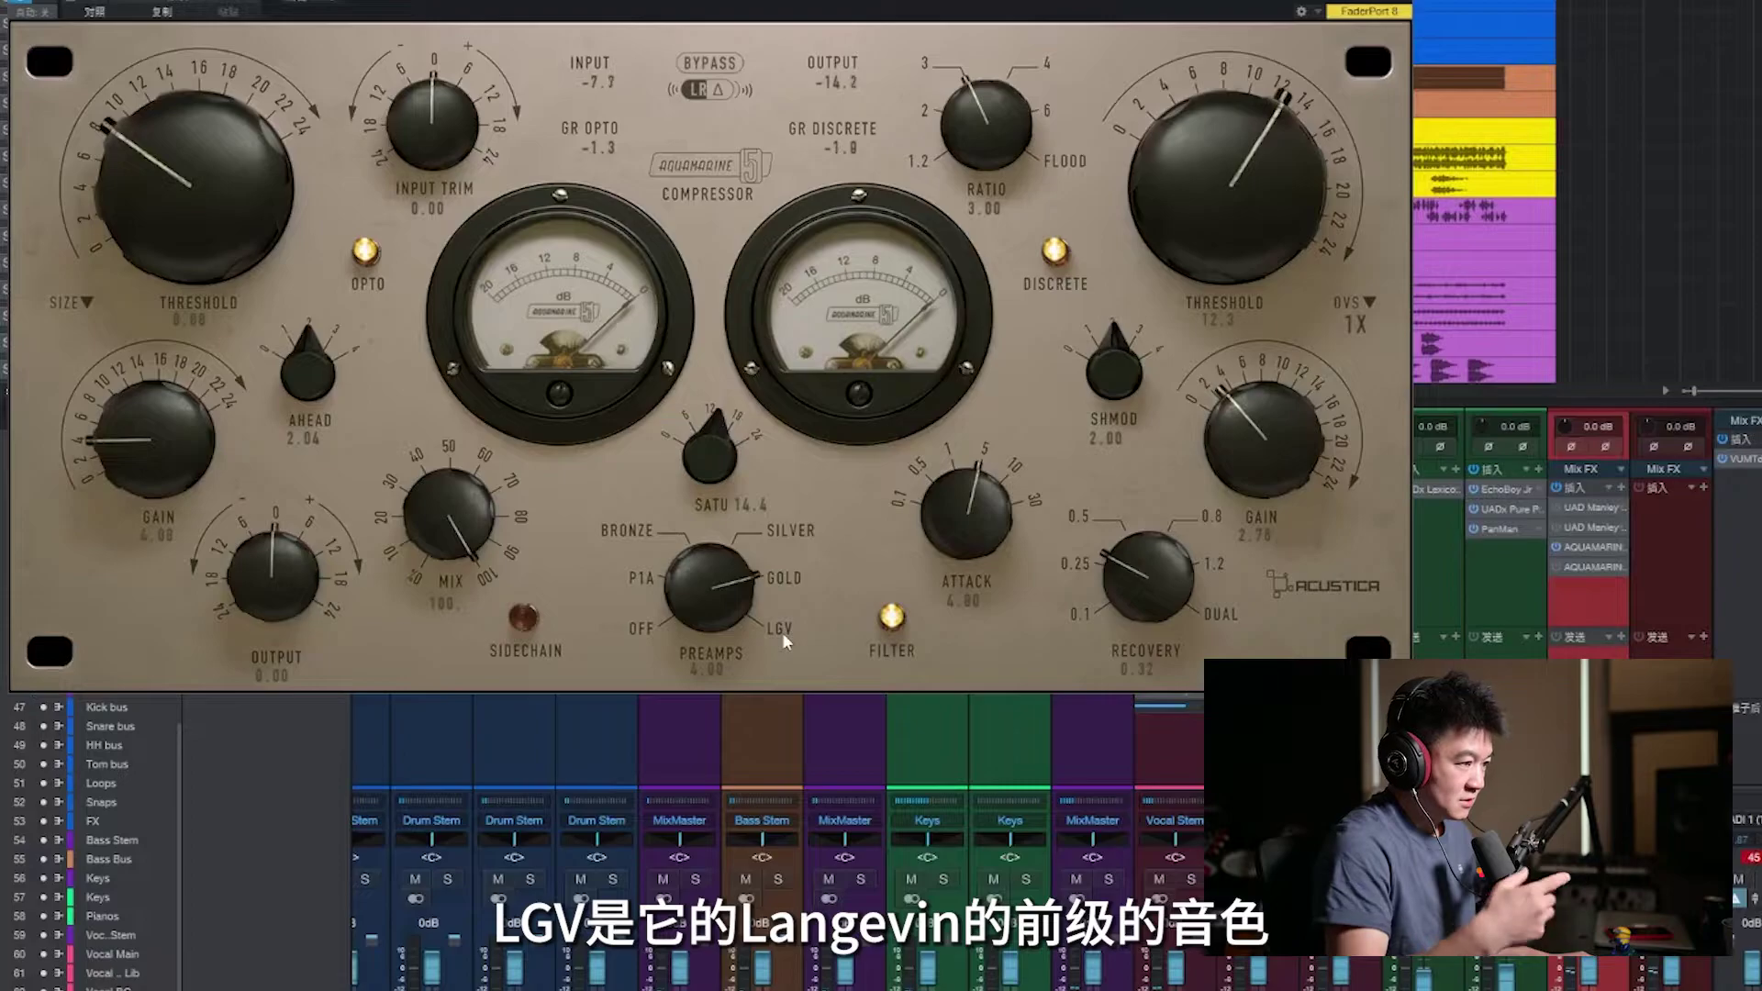
Open the AQUAMARINE program equalizer on the MixMaster channel and boost its low band at 40 Hz to 3.04
{"action": "left_click", "coordinate": [1573, 565]}
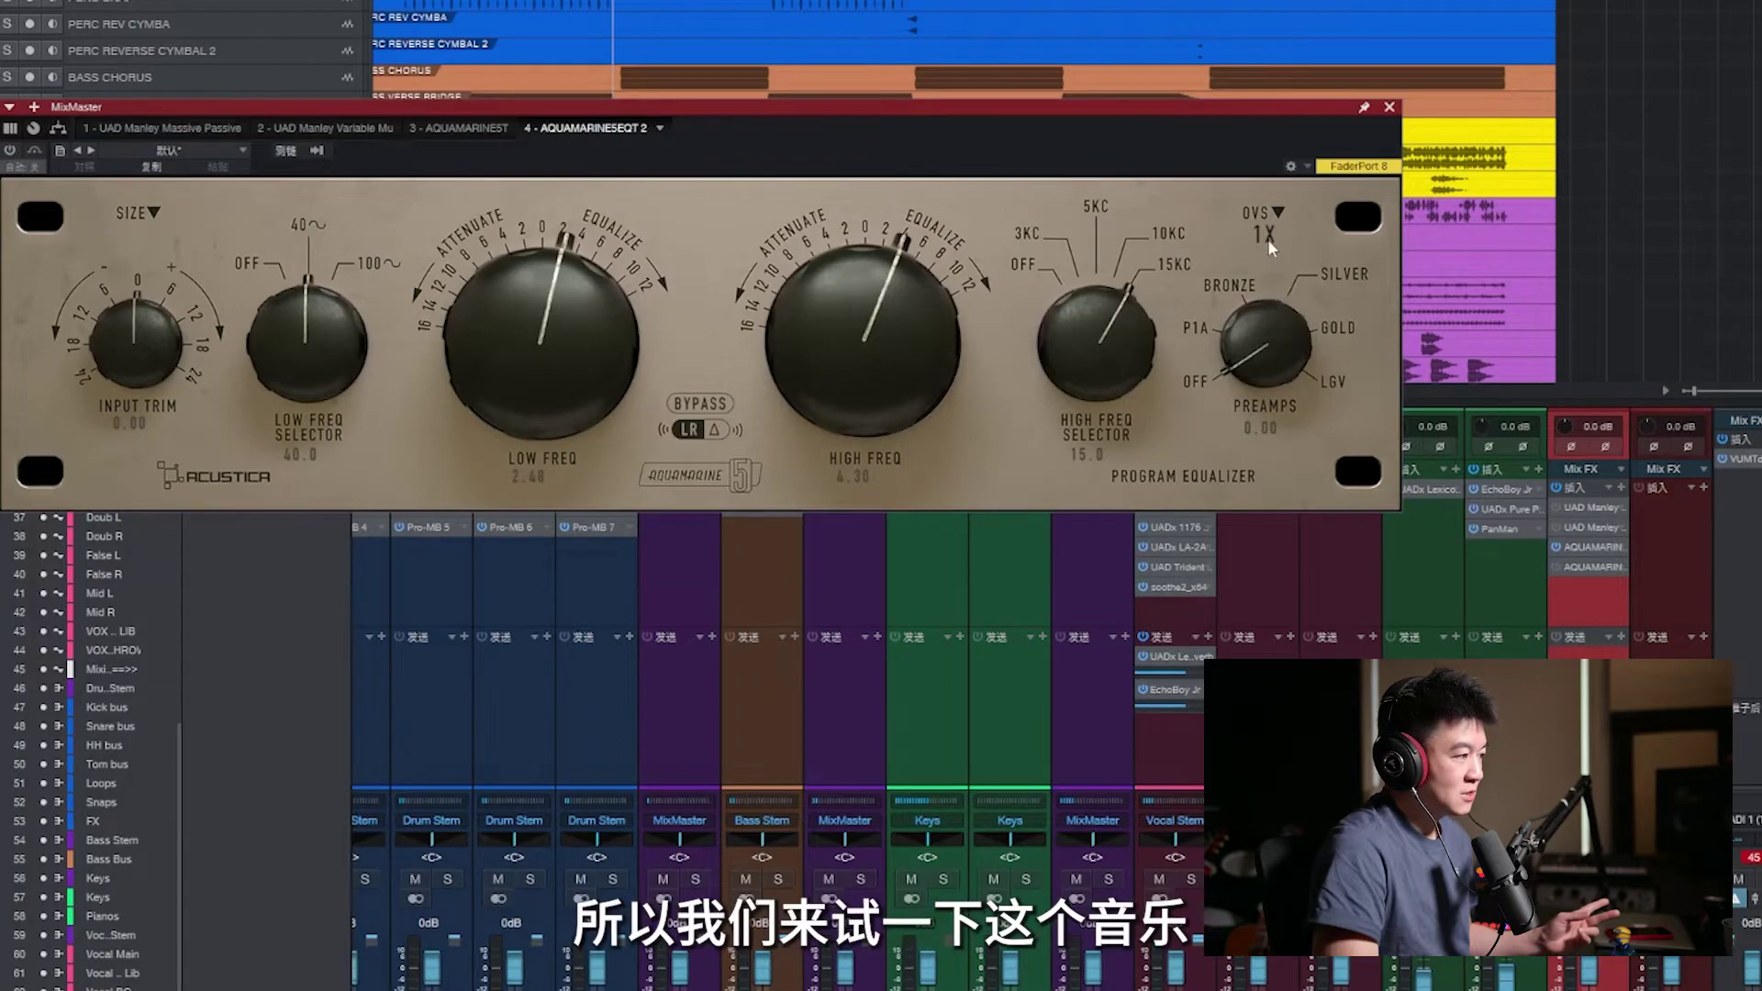
{"action": "left_click", "coordinate": [356, 342]}
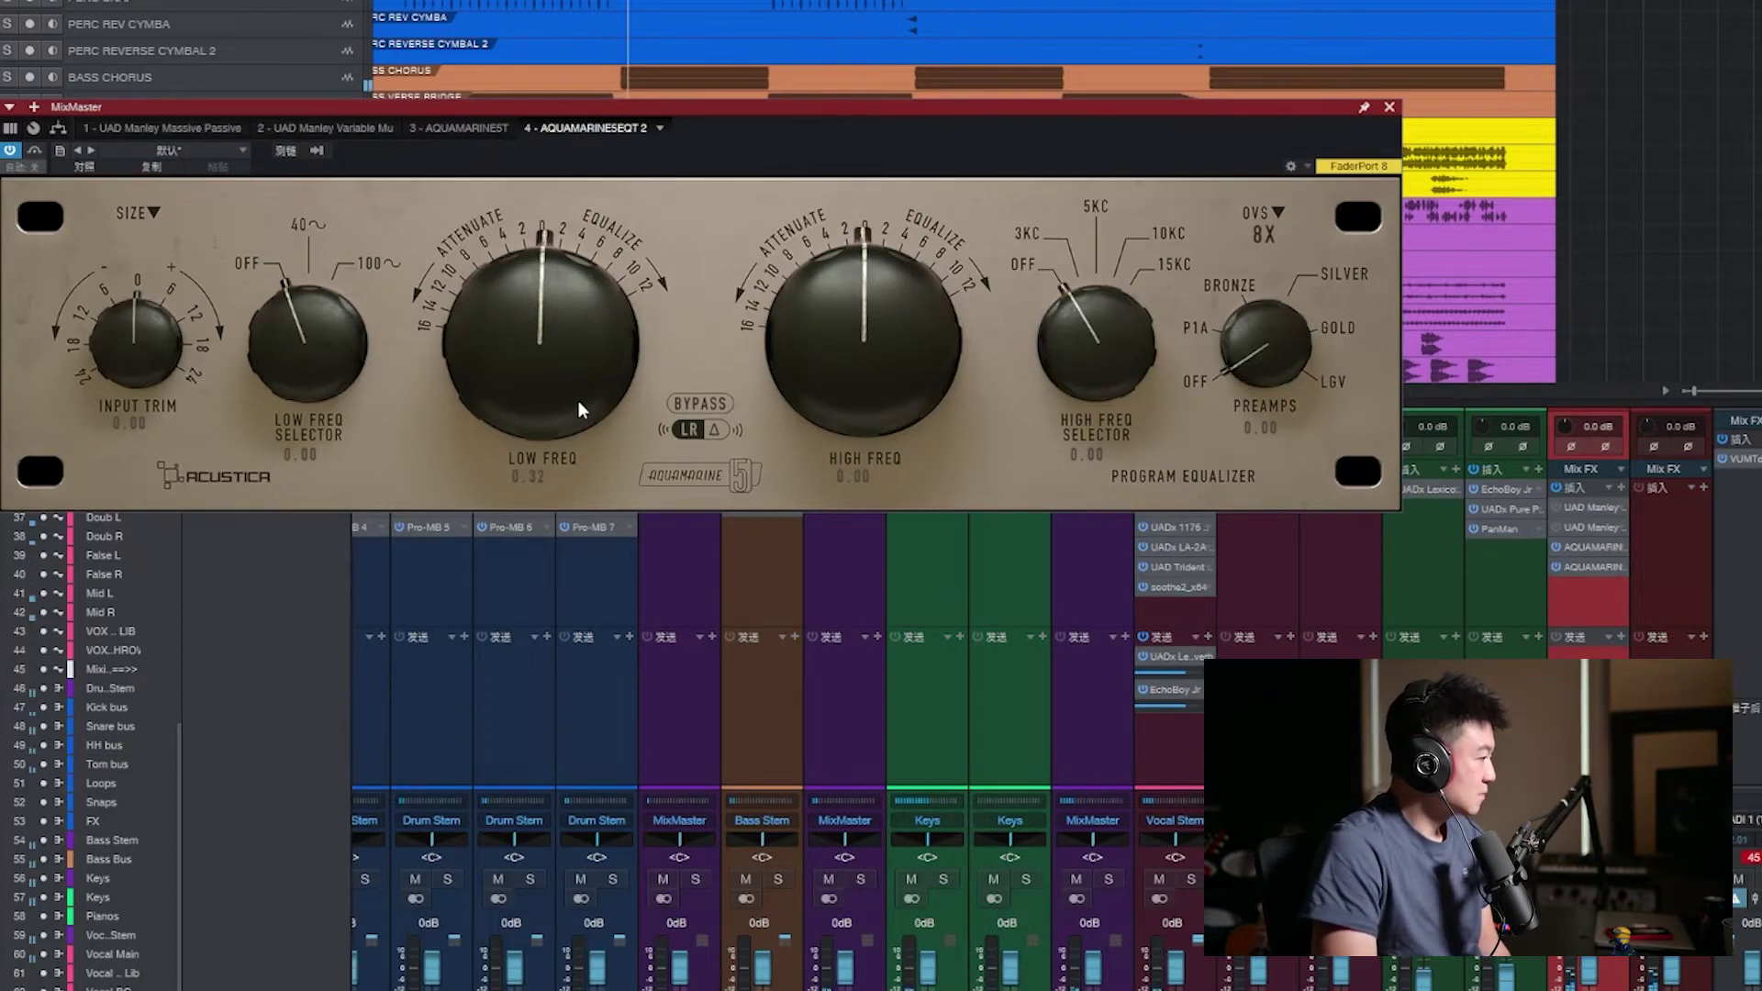
{"action": "left_click", "coordinate": [311, 356]}
{"action": "left_click_drag", "start_coordinate": [554, 367], "coordinate": [557, 352]}
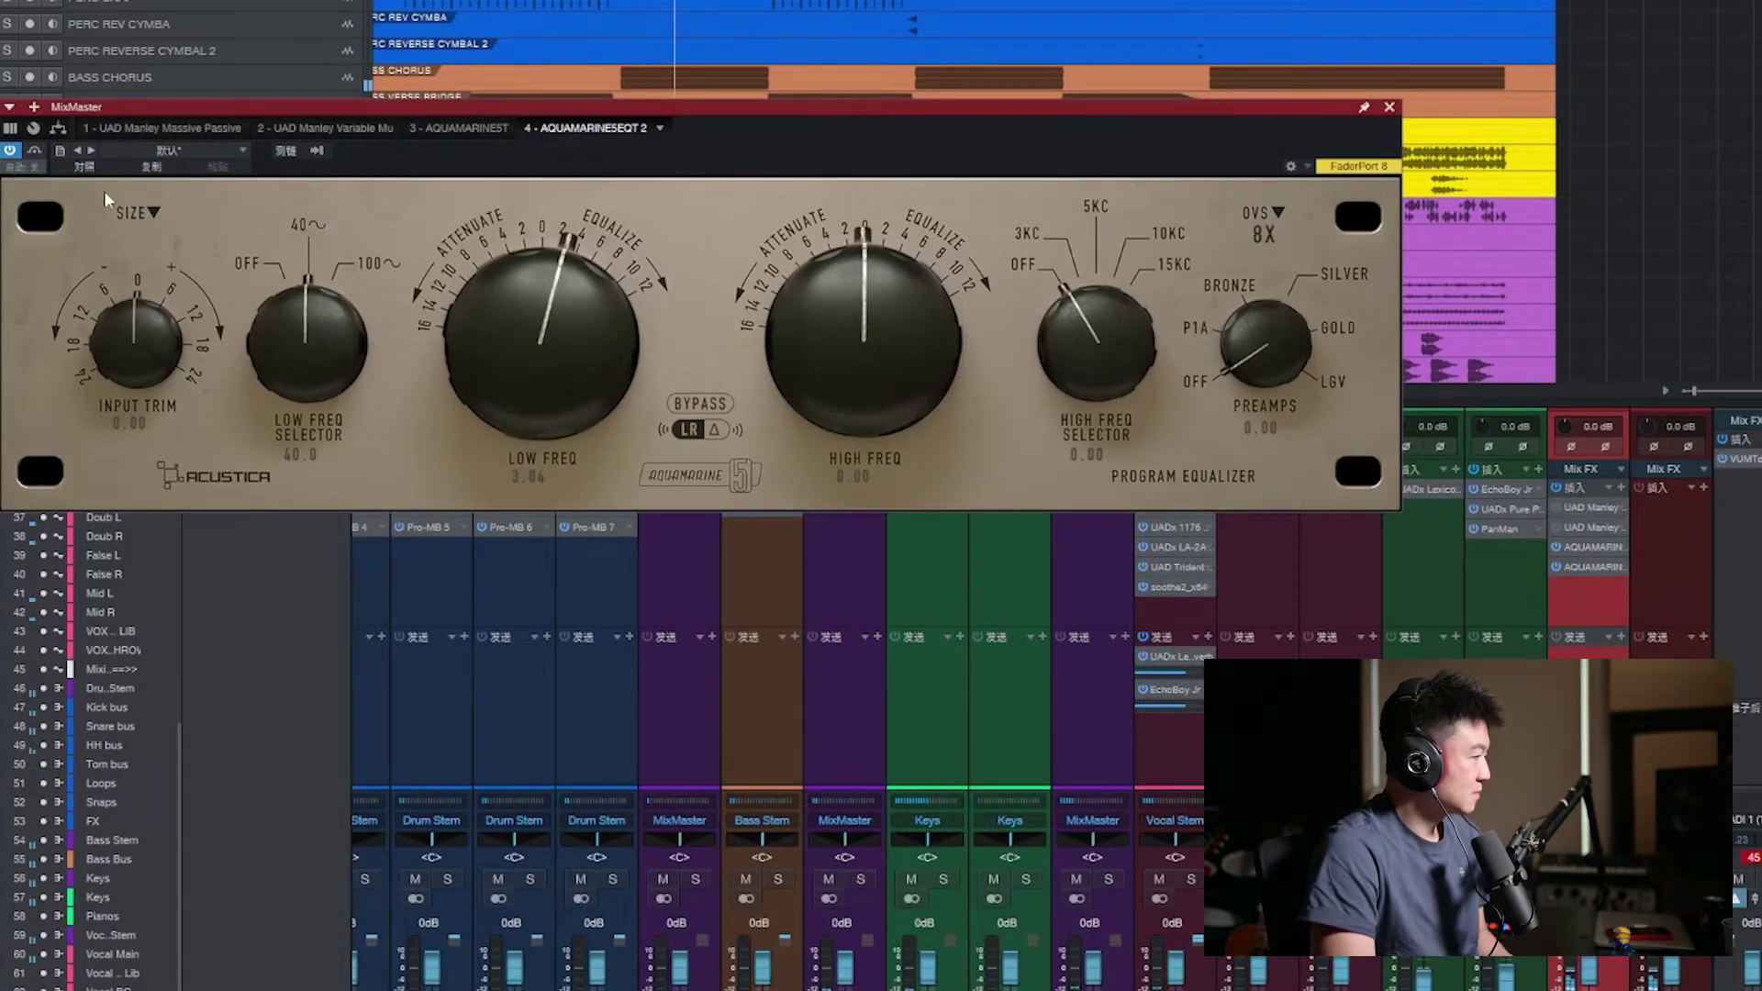
Boost the equalizer's high band at 15 kHz to about 4.2 and compare the mix with the EQ bypassed and active
{"action": "scroll", "coordinate": [1119, 356], "scroll_direction": "up", "scroll_amount": 4}
{"action": "scroll", "coordinate": [899, 358], "scroll_direction": "up", "scroll_amount": 6}
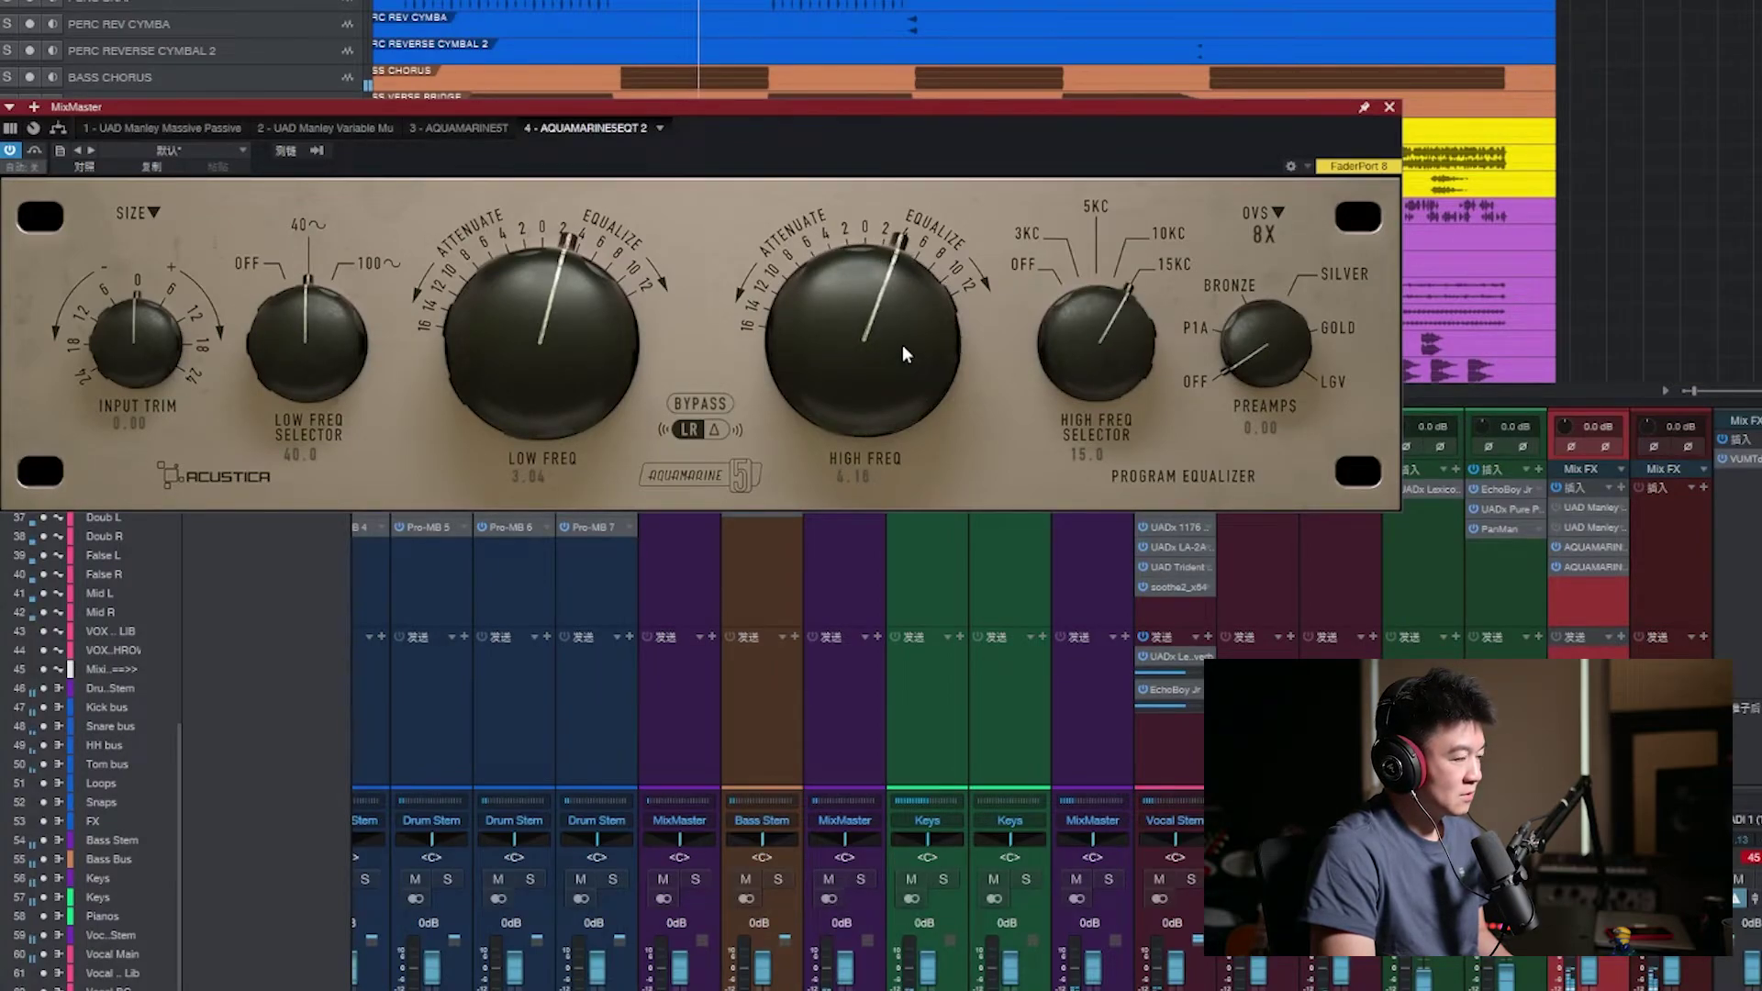
{"action": "left_click", "coordinate": [36, 150]}
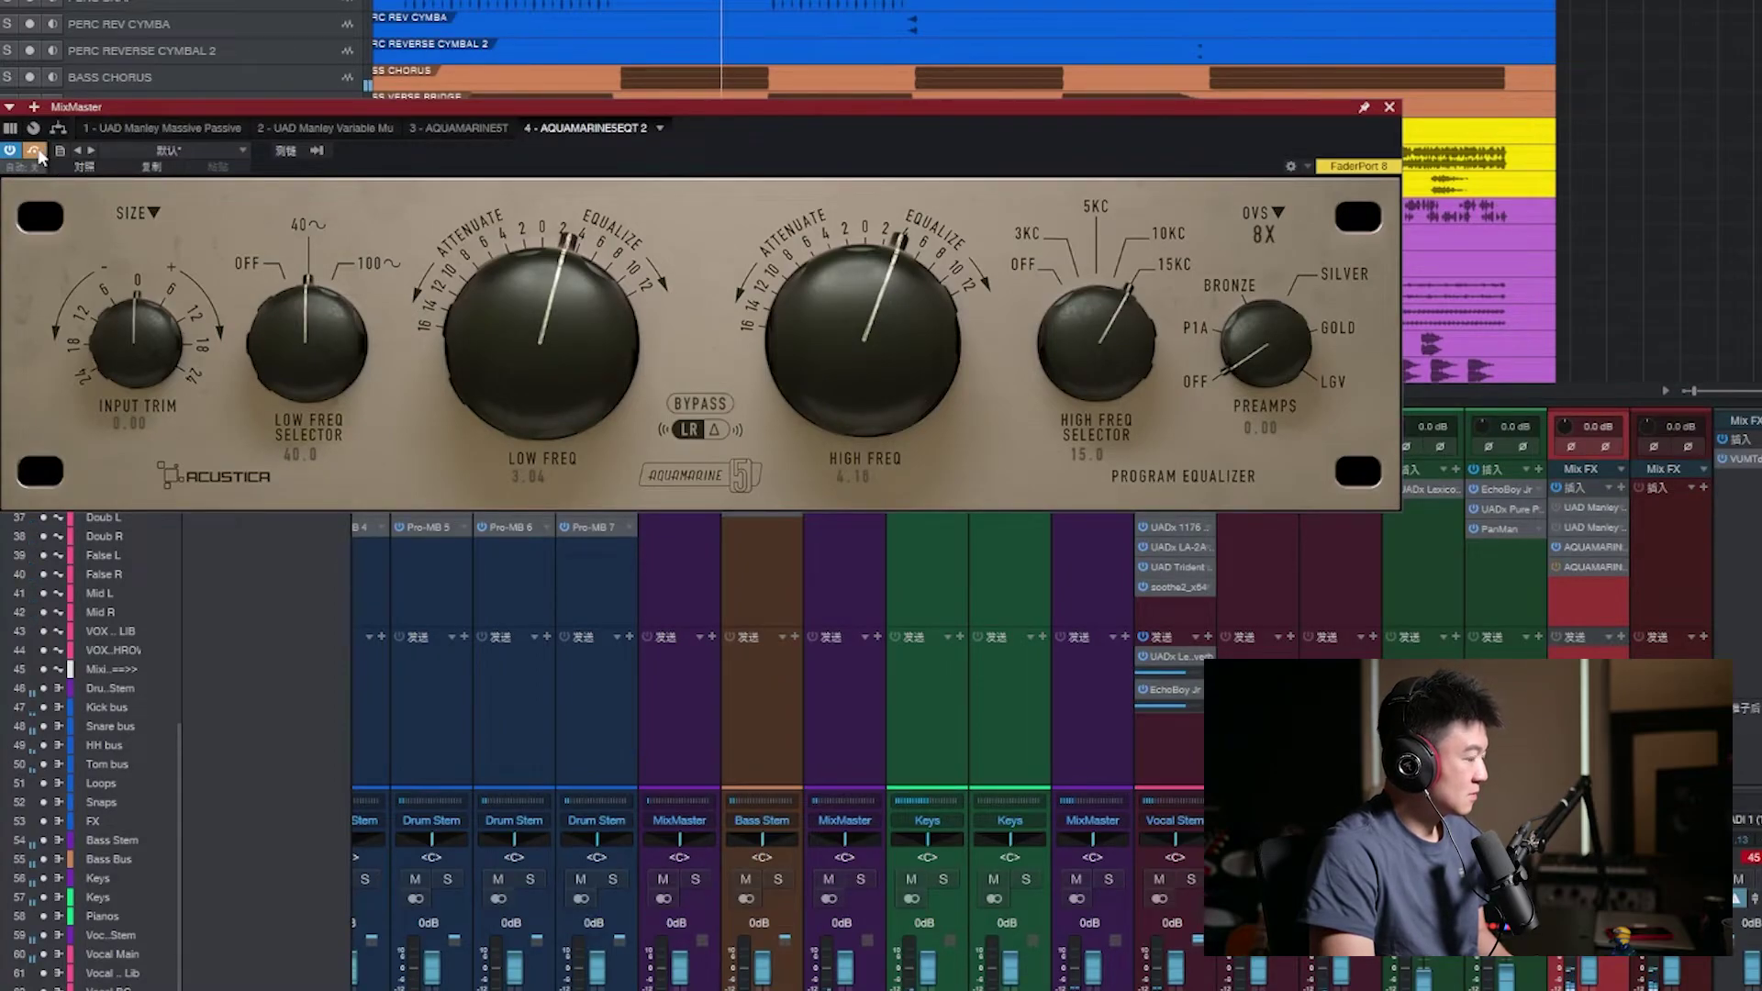
{"action": "left_click", "coordinate": [38, 155]}
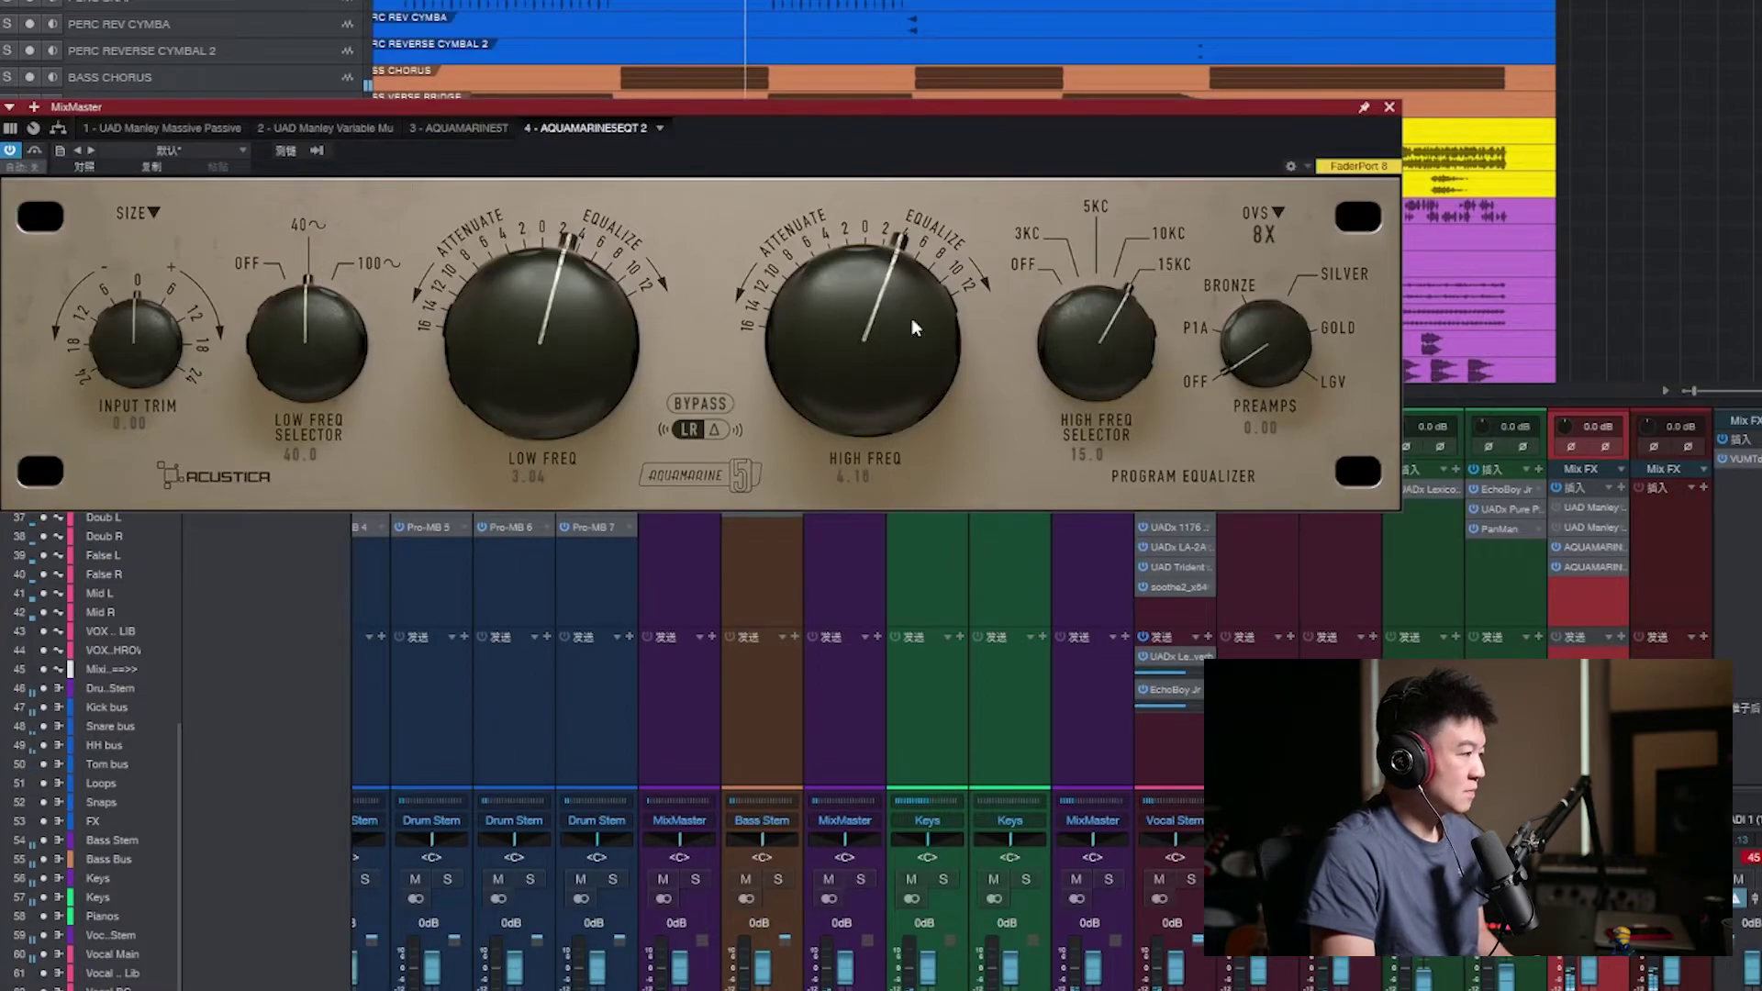
Try the high band at 10 kHz, switch it to 5 kHz and raise its boost to 7.00
{"action": "left_click_drag", "start_coordinate": [1117, 367], "coordinate": [1114, 397]}
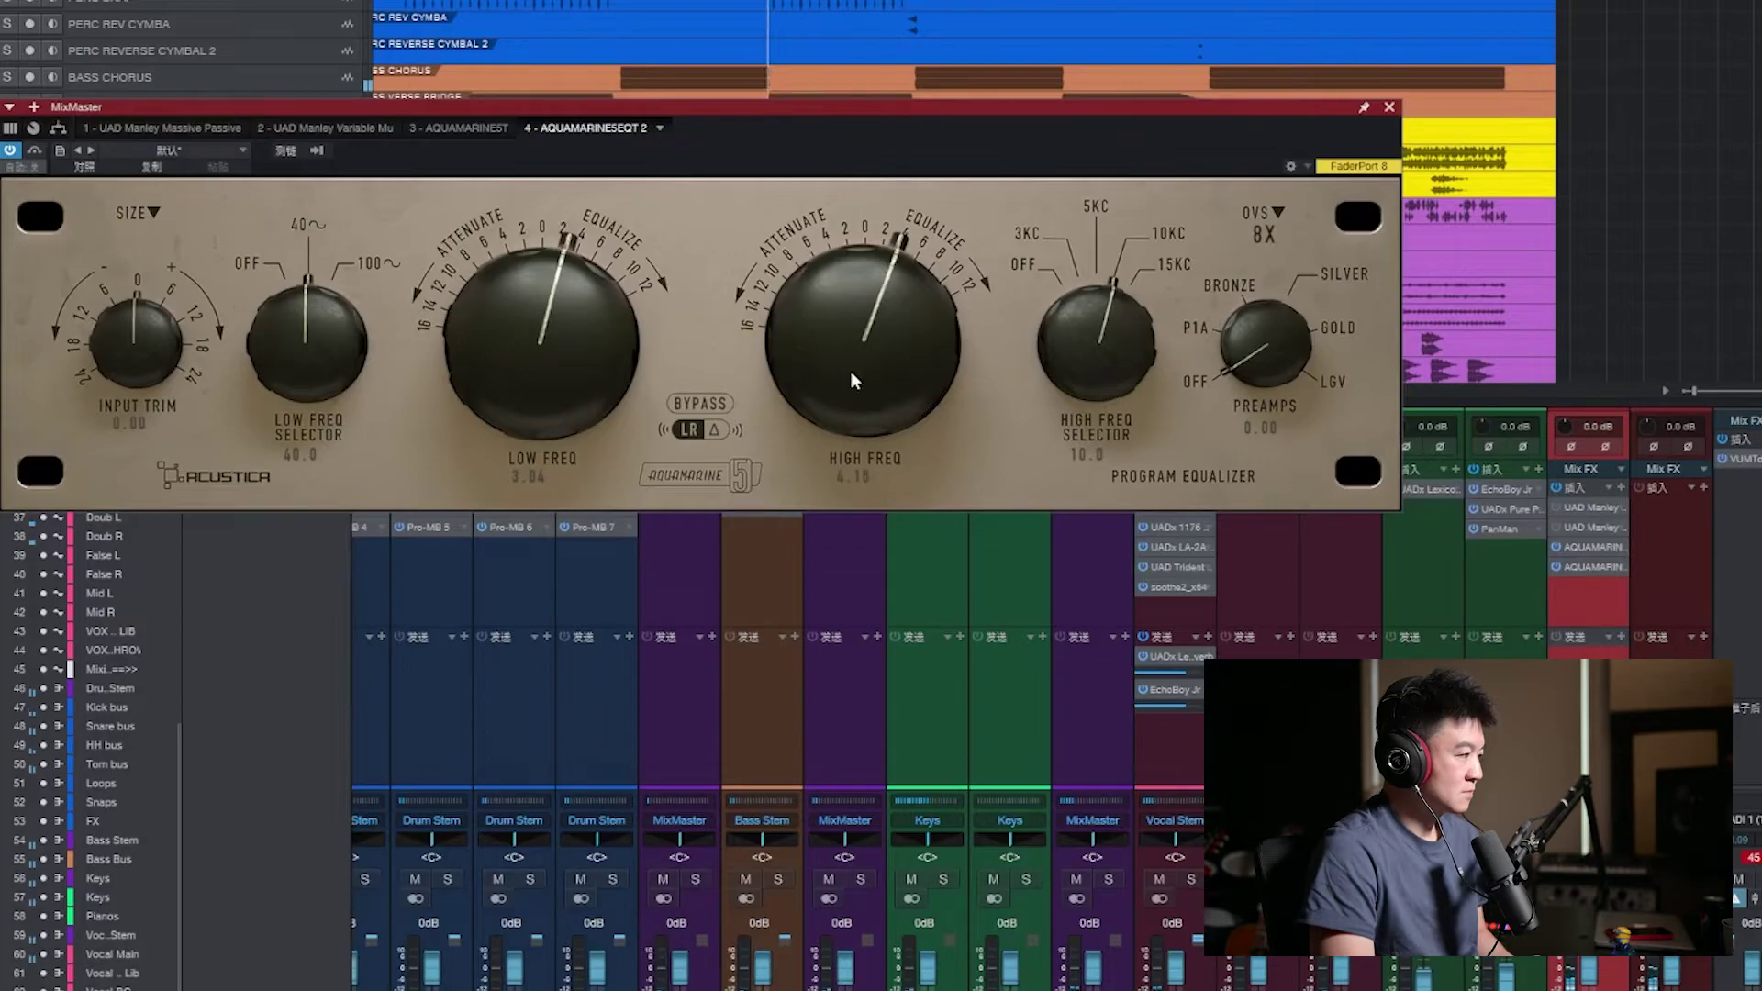
{"action": "left_click_drag", "start_coordinate": [855, 377], "coordinate": [860, 373]}
{"action": "left_click_drag", "start_coordinate": [1121, 367], "coordinate": [1116, 408]}
{"action": "left_click_drag", "start_coordinate": [881, 373], "coordinate": [883, 354]}
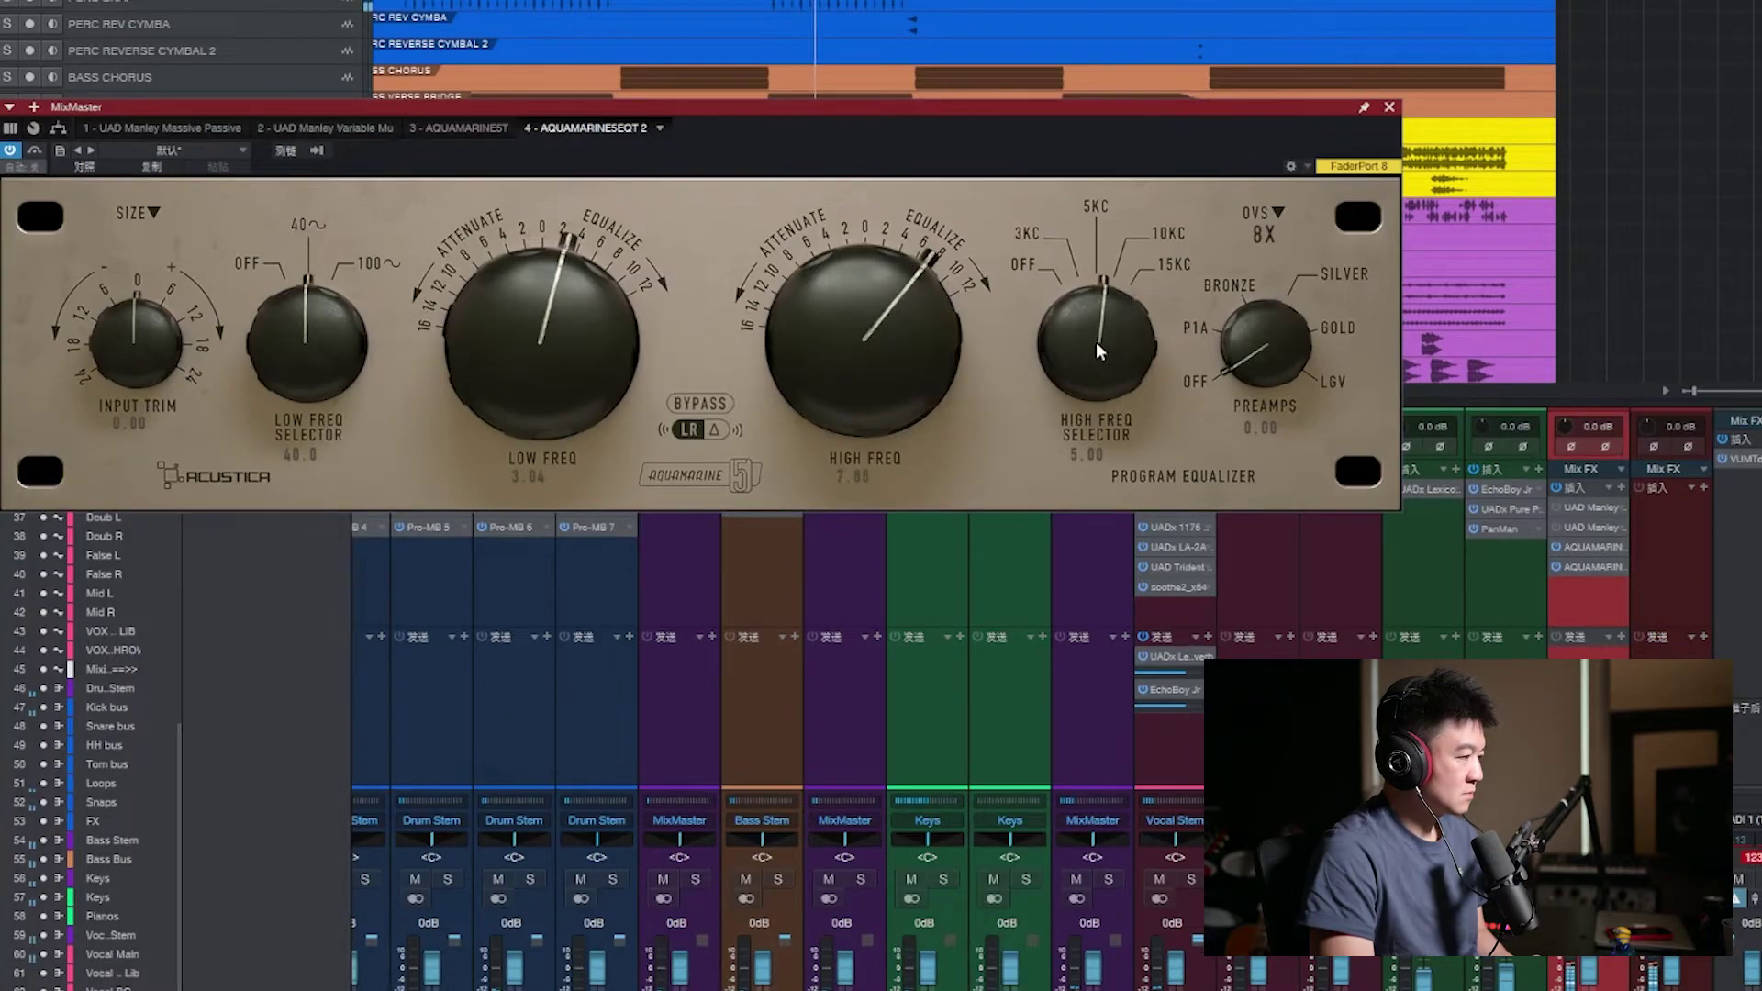
Audition the high band at 10 kHz, return to 5 kHz with a boost of about 8.8, and compare against bypass
{"action": "left_click_drag", "start_coordinate": [1101, 349], "coordinate": [1077, 327]}
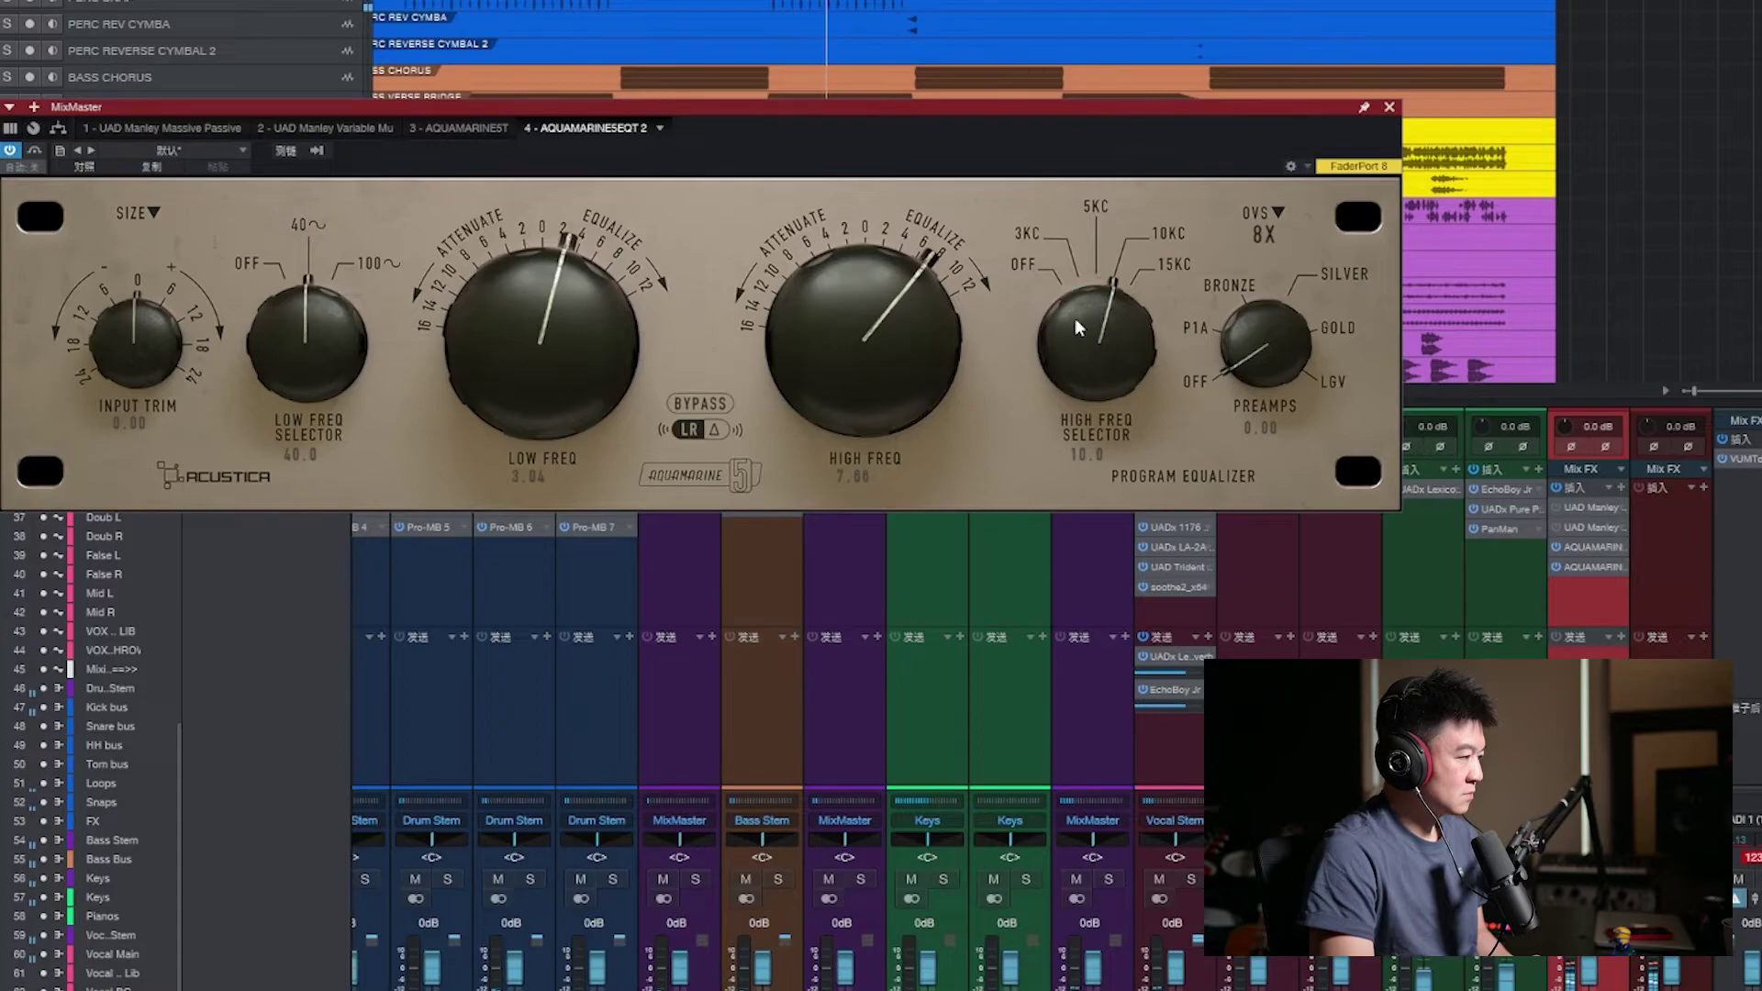
{"action": "left_click_drag", "start_coordinate": [865, 394], "coordinate": [883, 366]}
{"action": "left_click_drag", "start_coordinate": [1115, 347], "coordinate": [1120, 392]}
{"action": "left_click", "coordinate": [35, 152]}
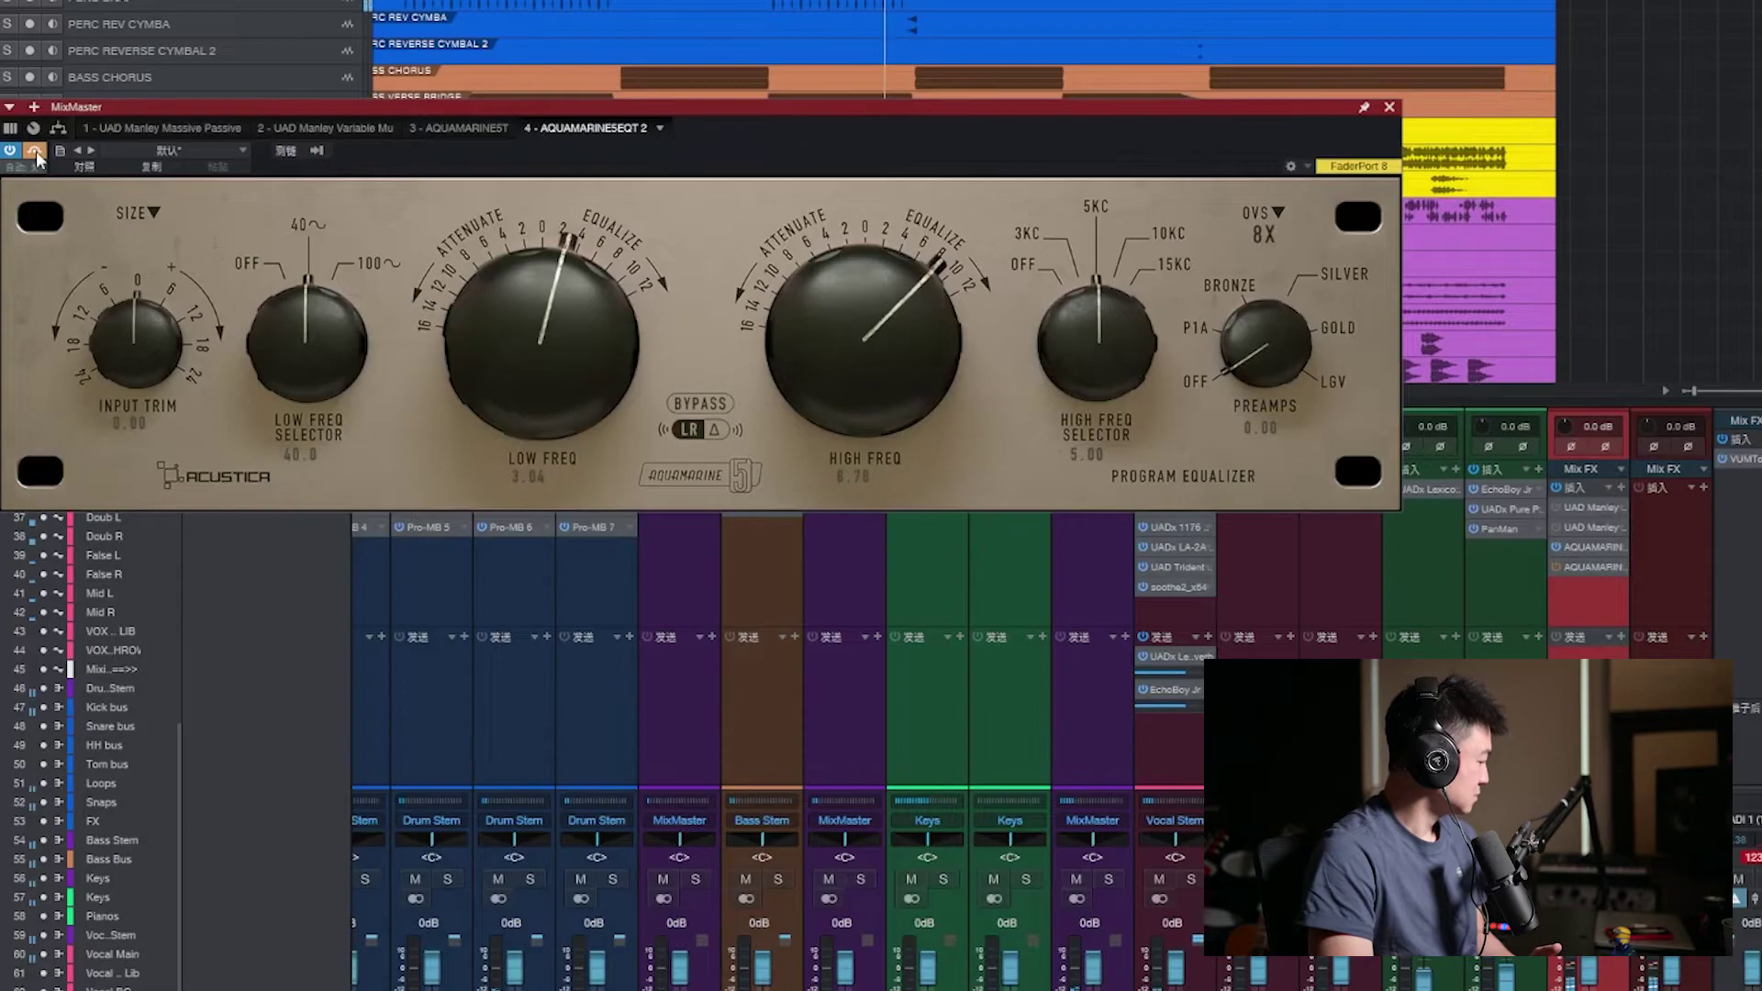
{"action": "left_click", "coordinate": [36, 151]}
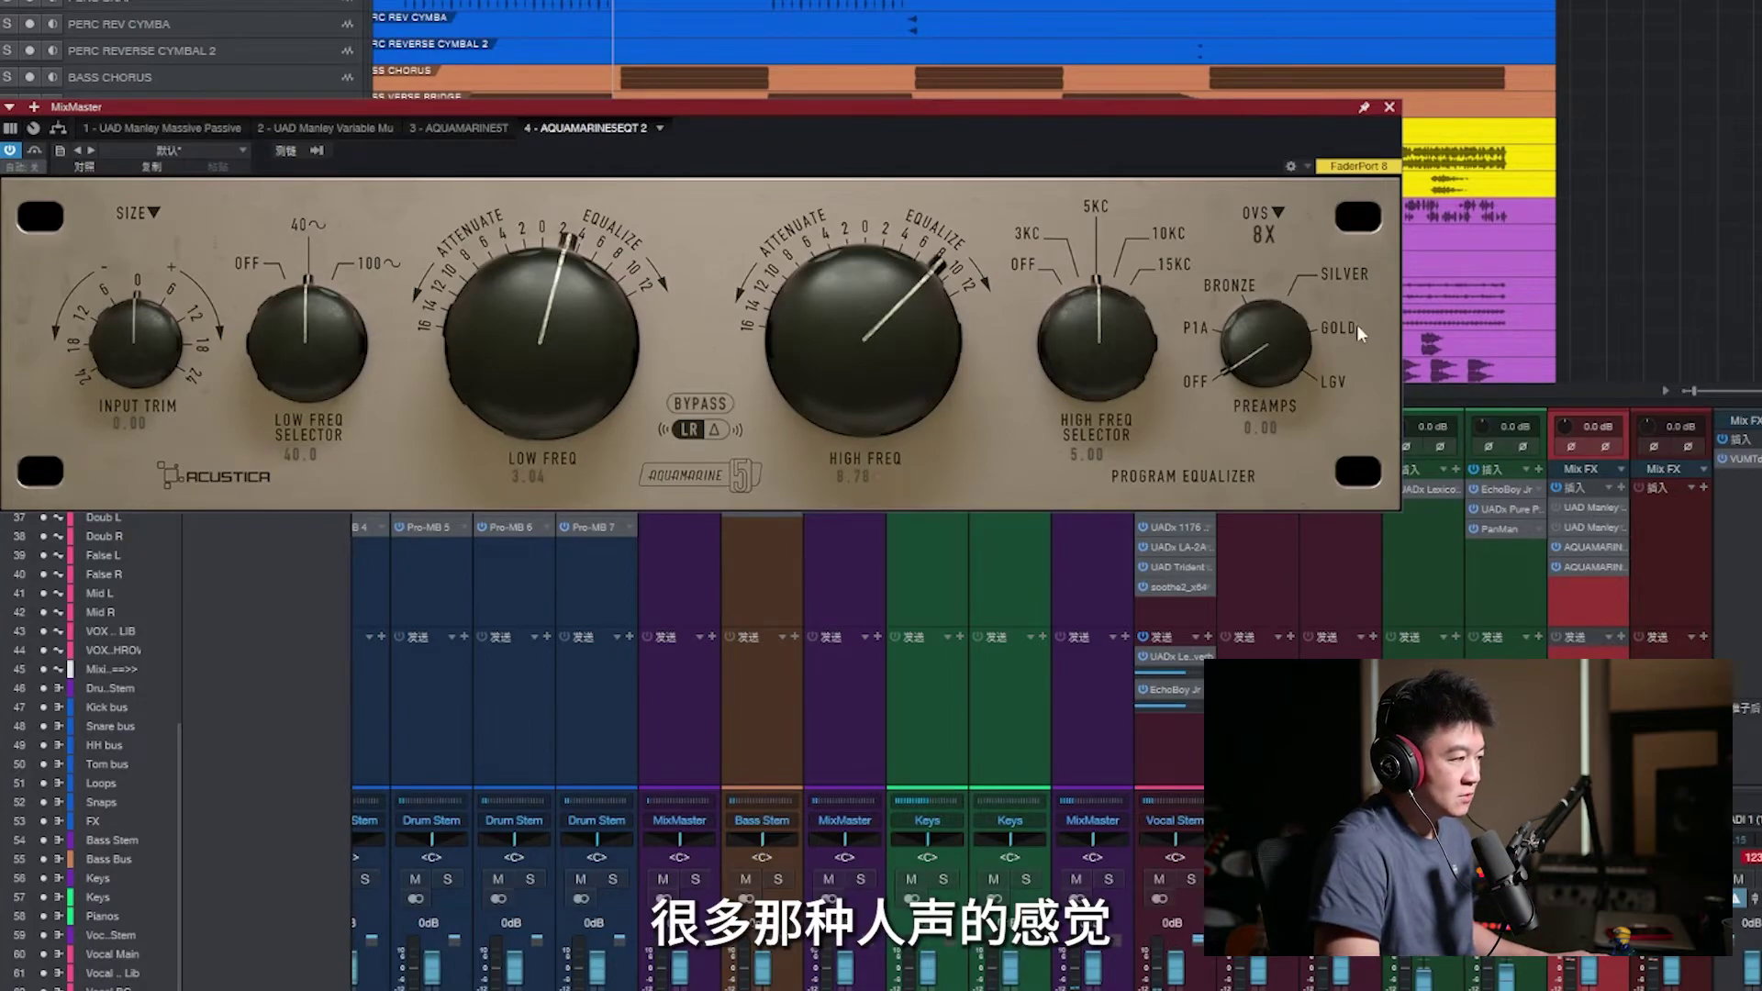
Set the equalizer's preamp to LGV after passing Gold, and compare its coloration with the EQ bypassed
{"action": "scroll", "coordinate": [1292, 367], "scroll_direction": "up", "scroll_amount": 4}
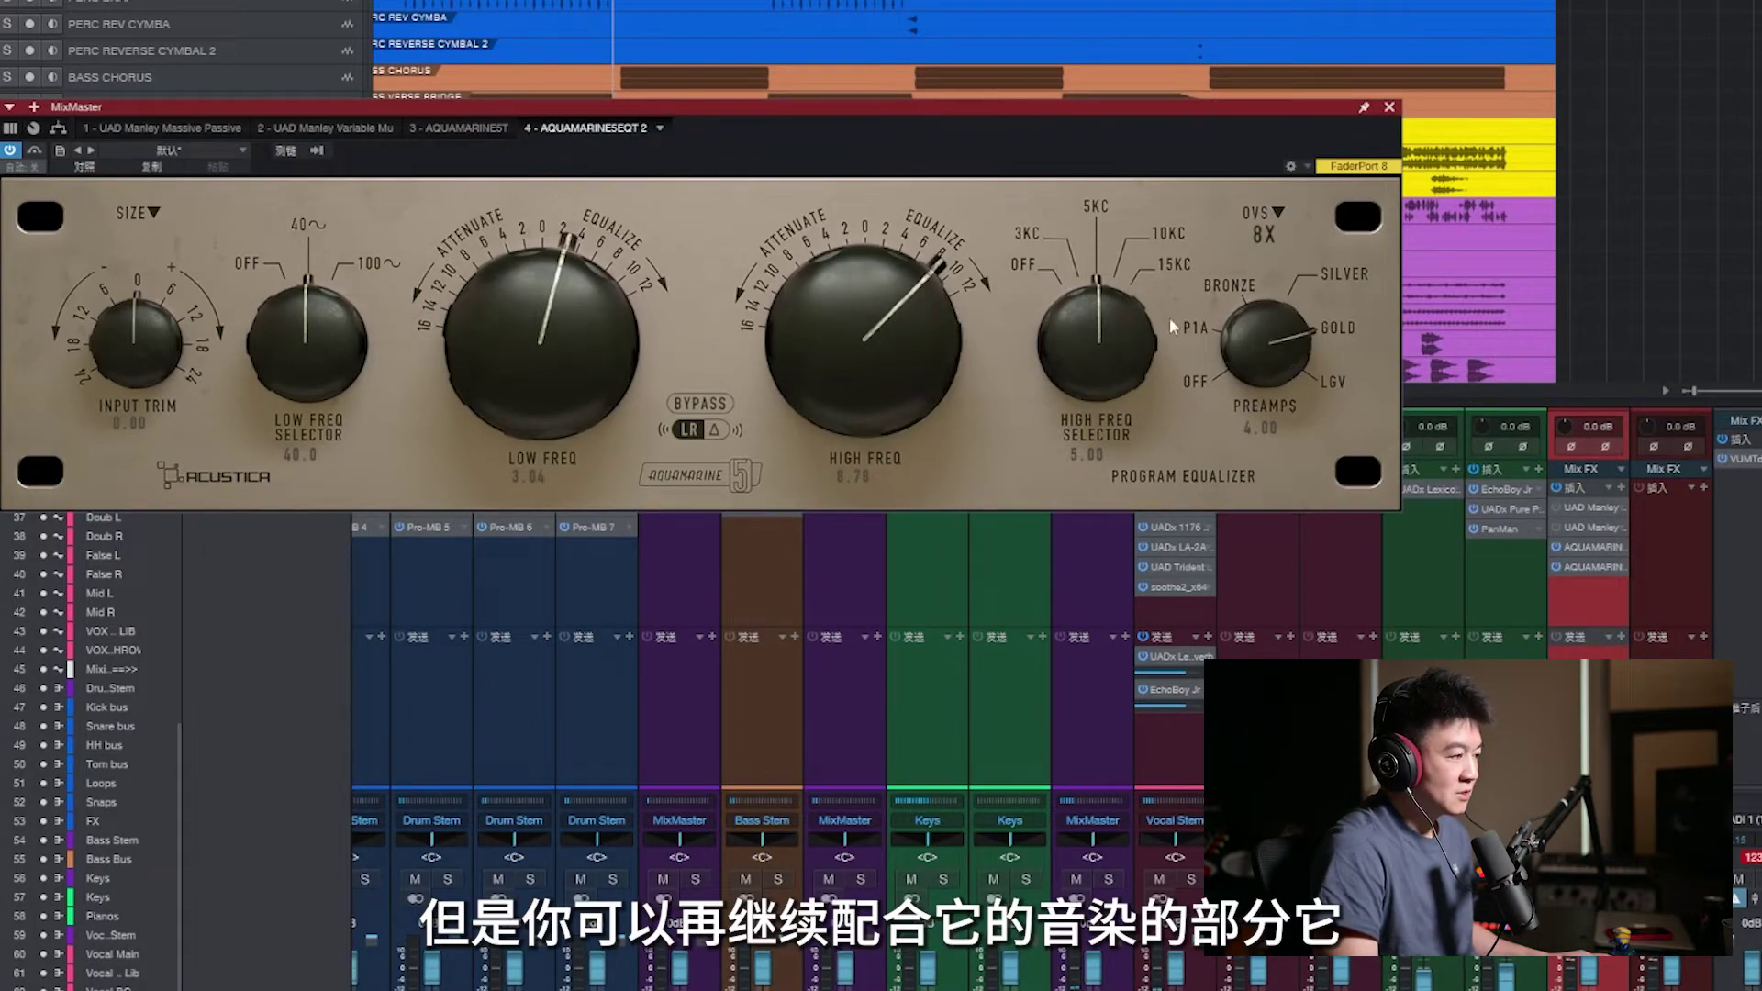
{"action": "scroll", "coordinate": [1260, 343], "scroll_direction": "up", "scroll_amount": 1}
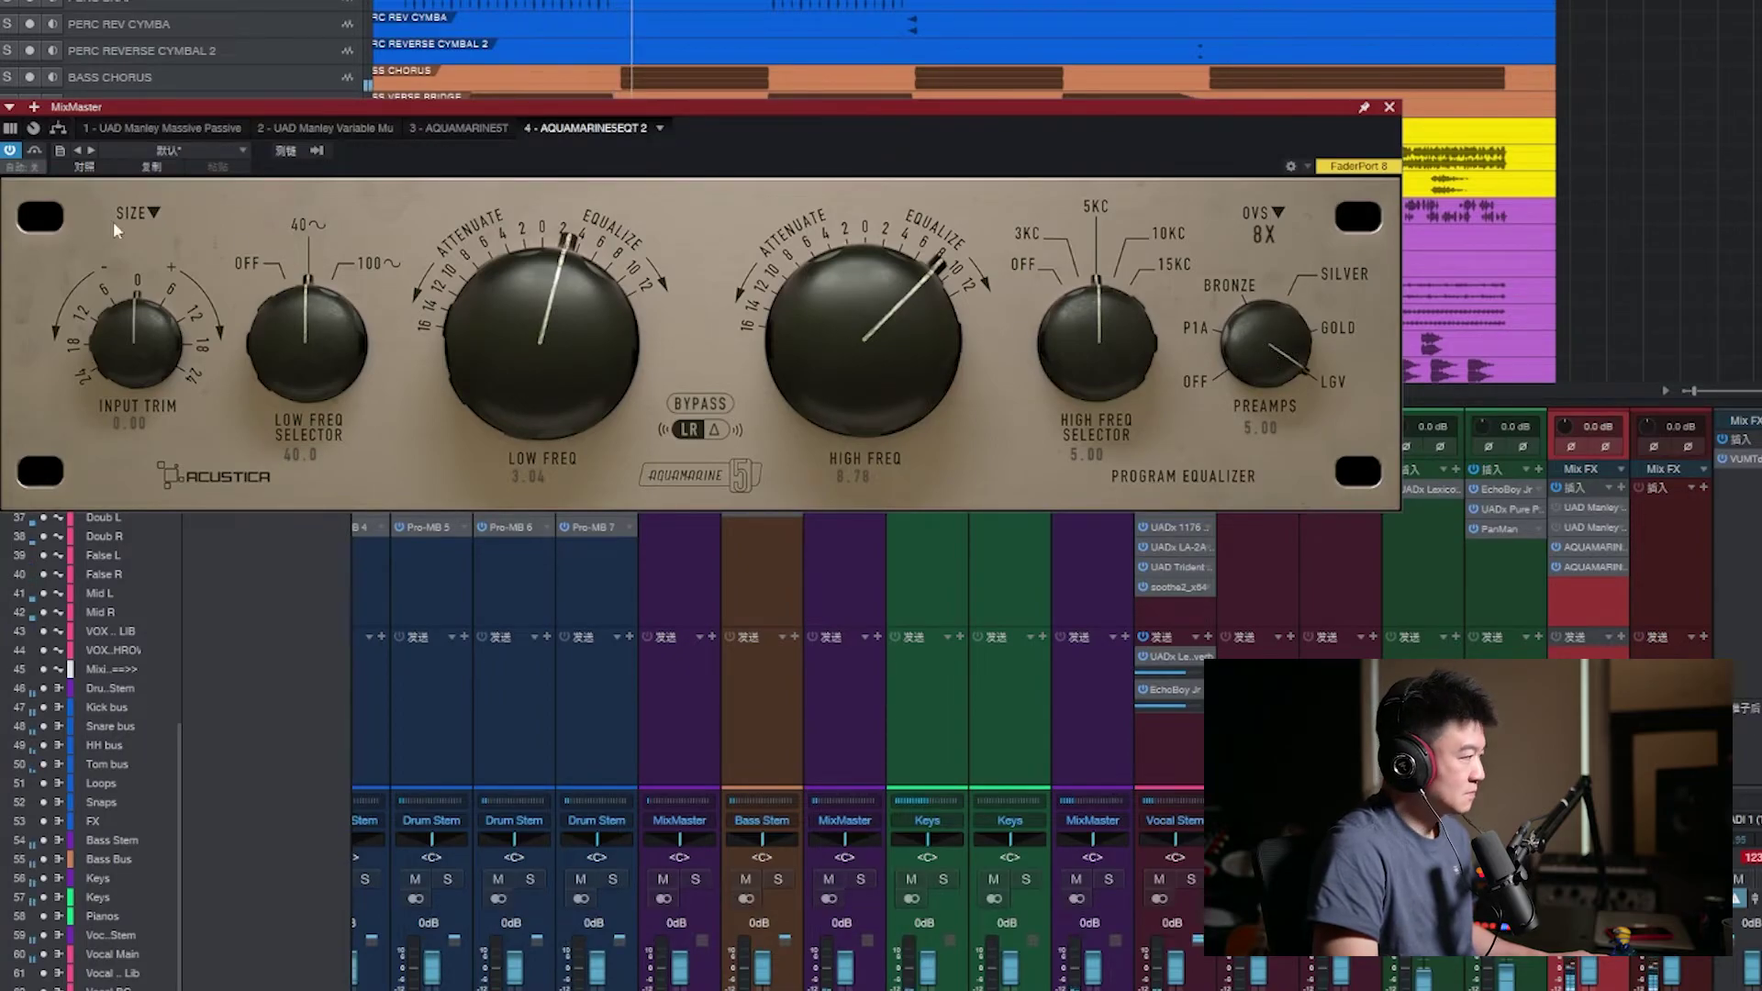
{"action": "left_click", "coordinate": [37, 154]}
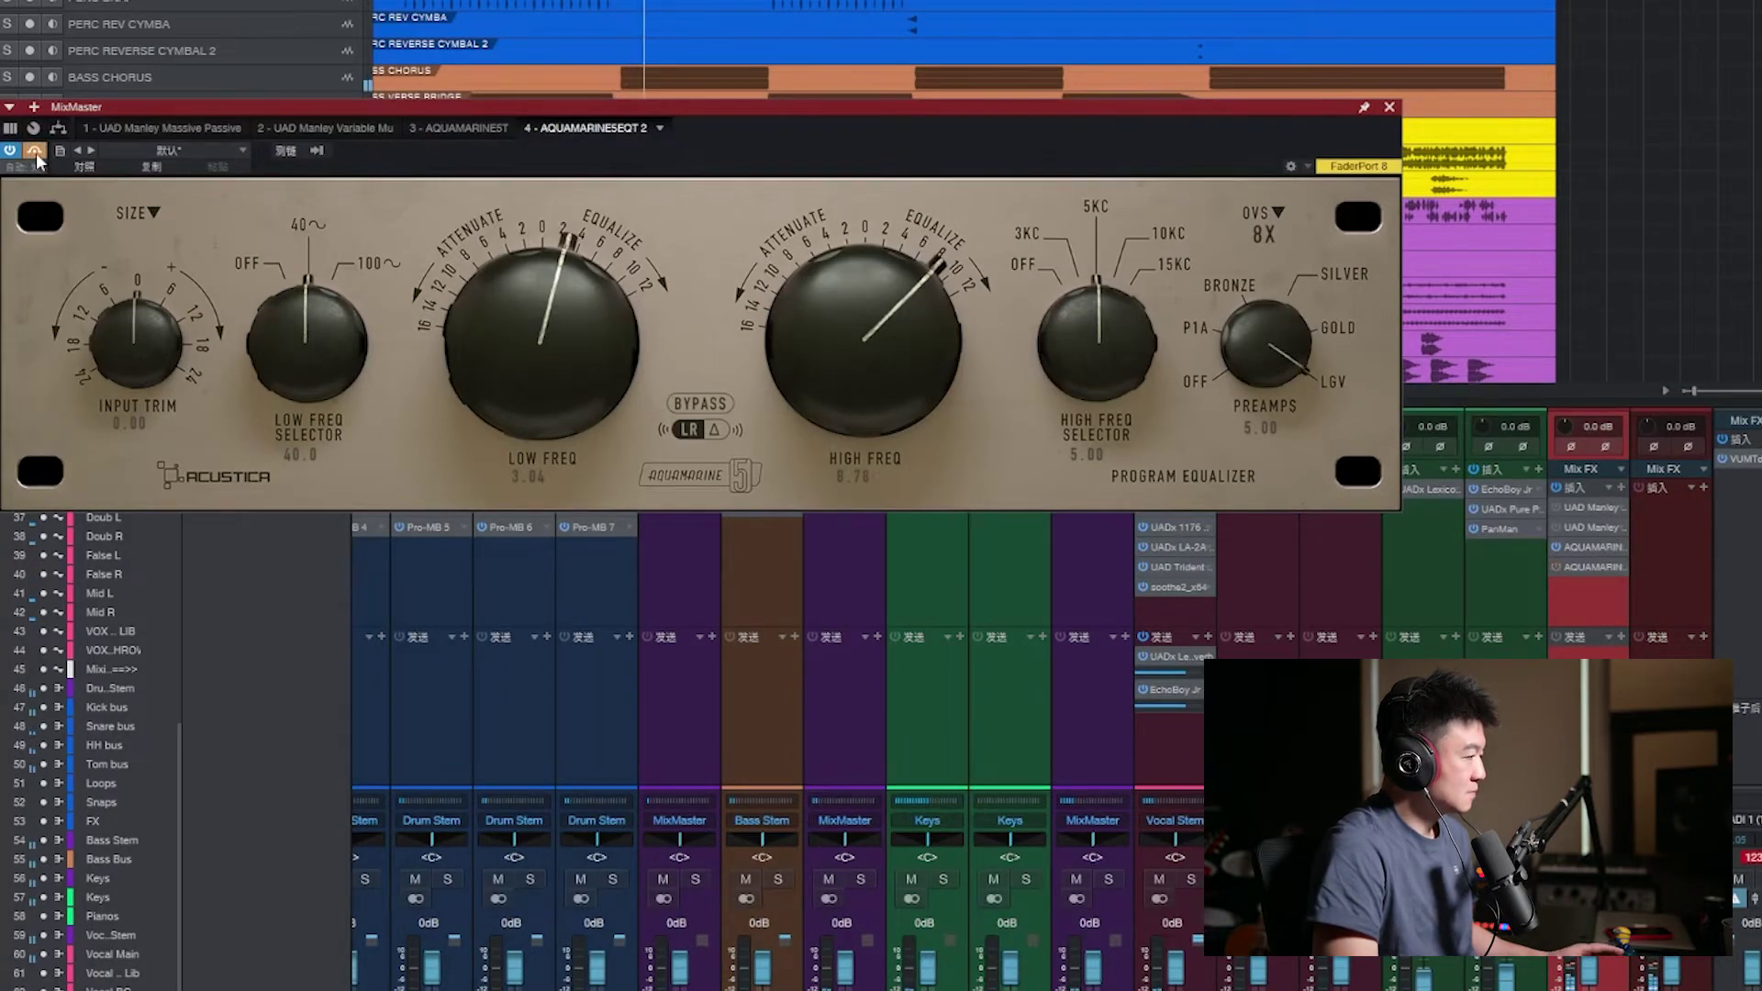
{"action": "left_click", "coordinate": [36, 152]}
Reduce the high-band boost to 4.58 and switch the low band to 100 Hz with a boost of 4.02
{"action": "left_click_drag", "start_coordinate": [811, 364], "coordinate": [851, 391]}
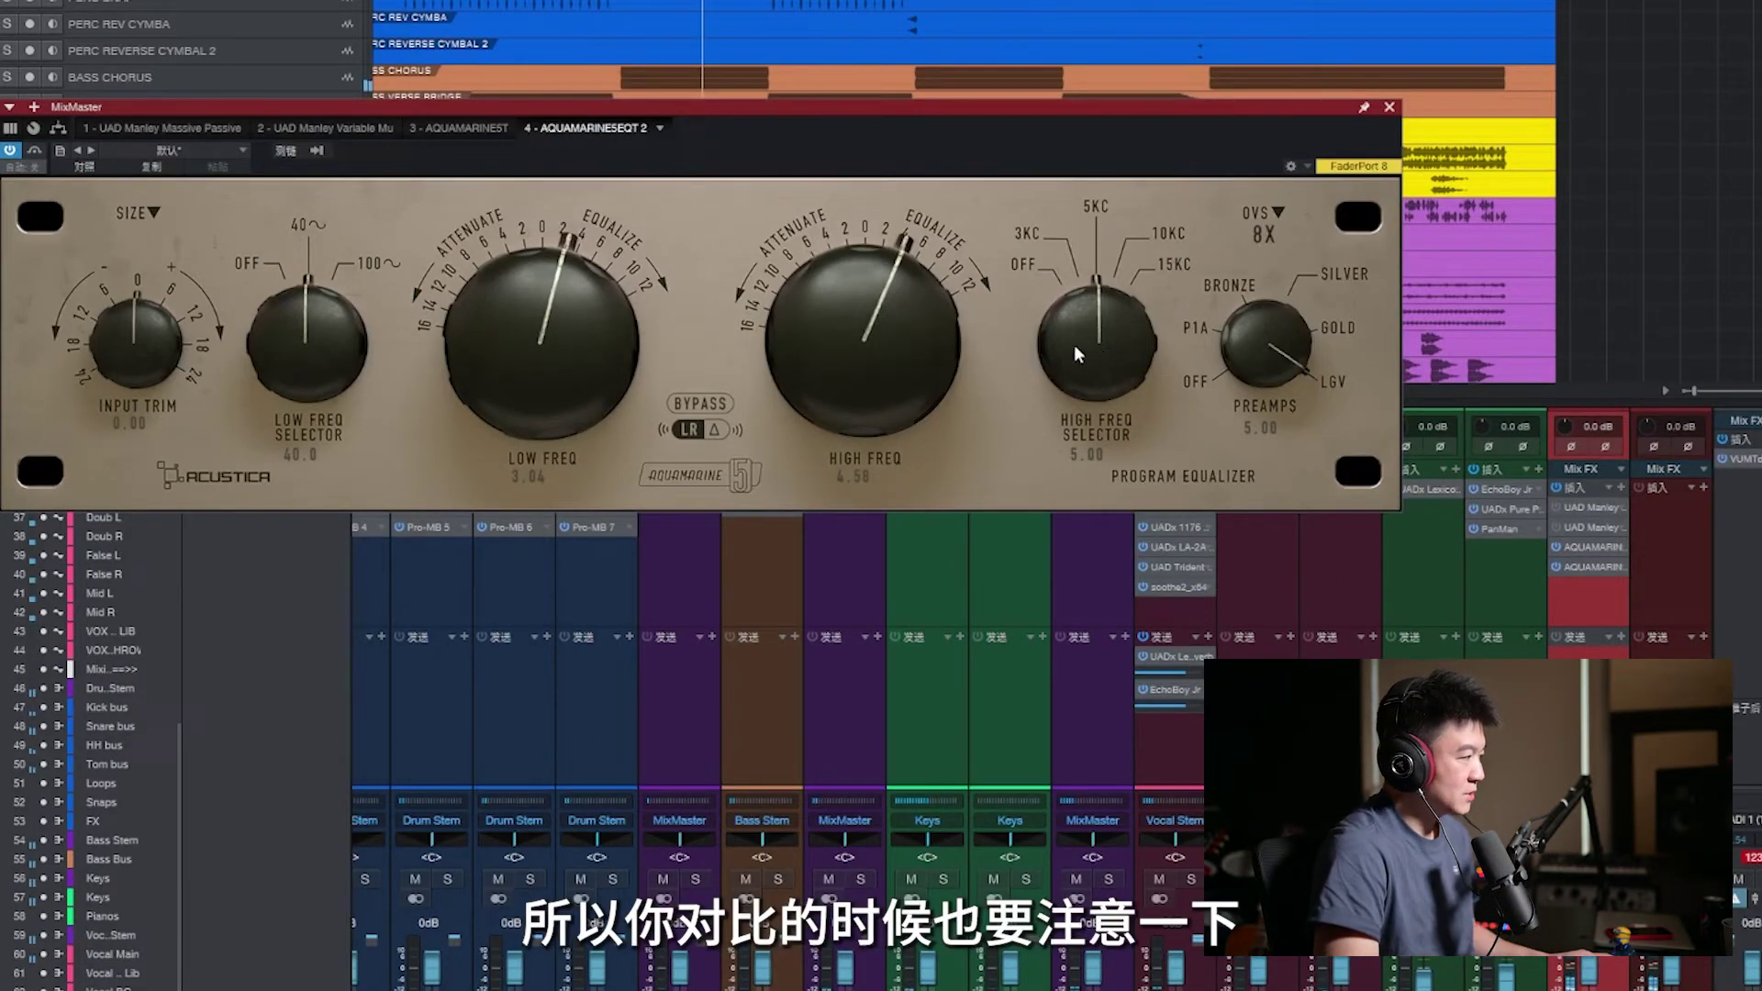
{"action": "left_click", "coordinate": [344, 376]}
{"action": "scroll", "coordinate": [491, 380], "scroll_direction": "up", "scroll_amount": 2}
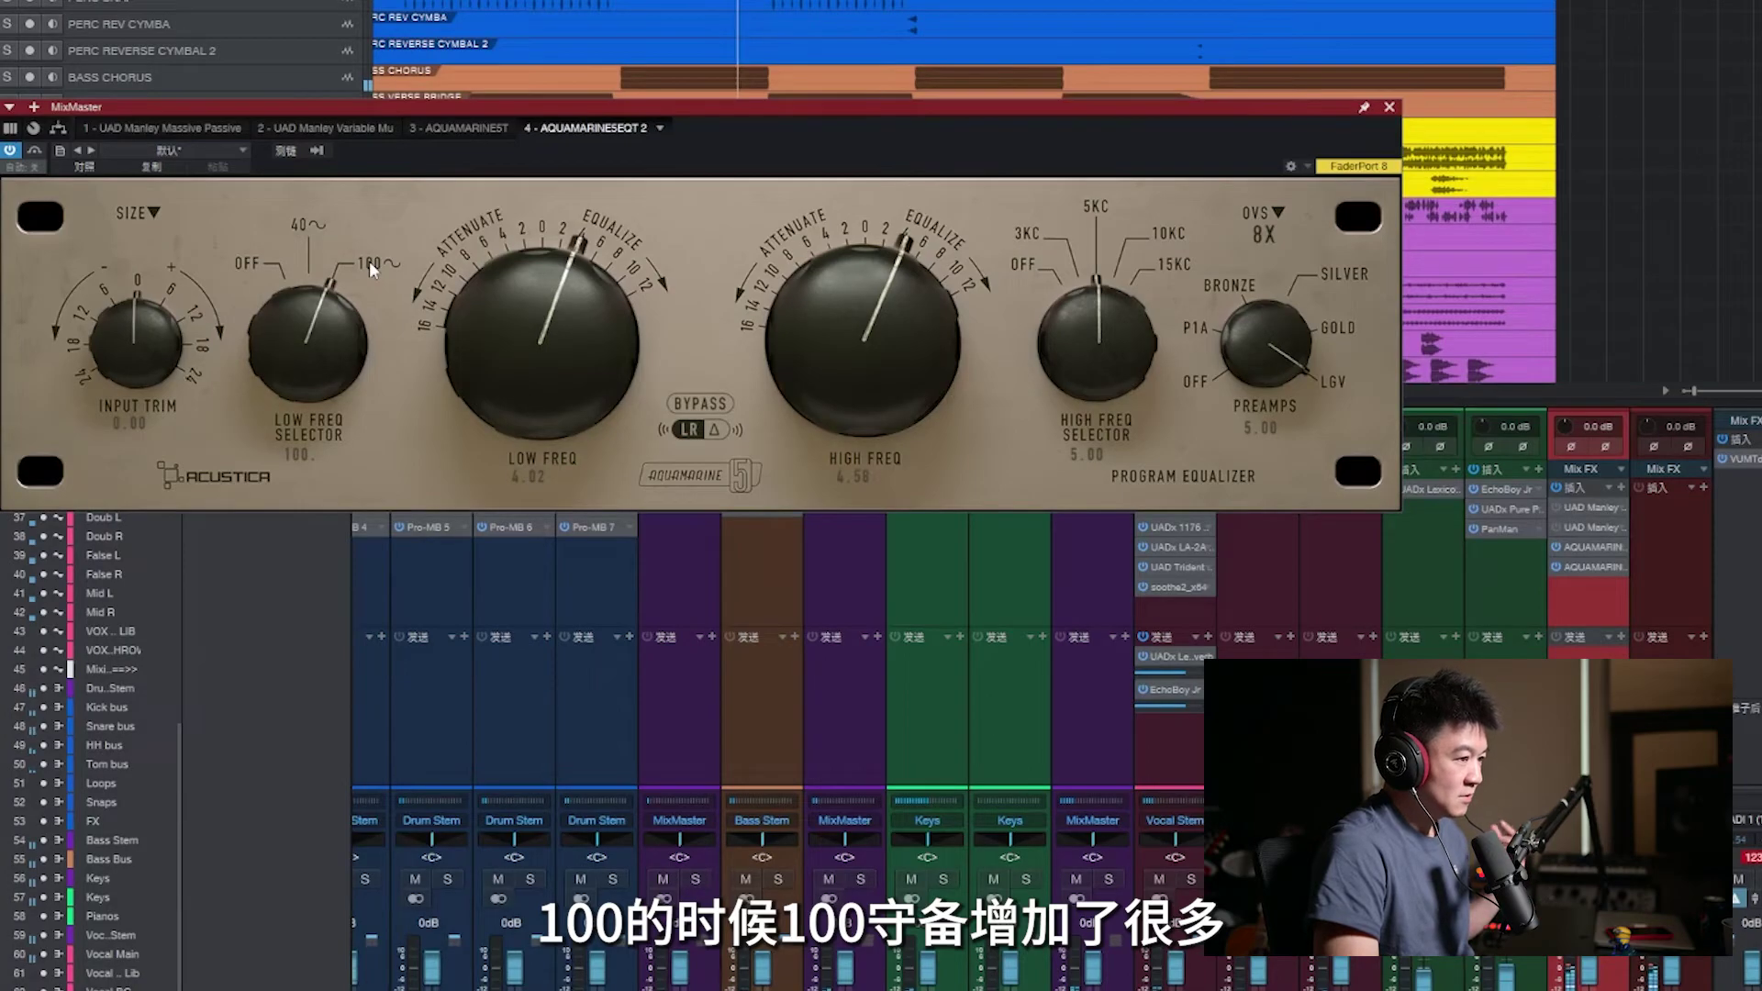
Try the 100 Hz low band boosted to 5.70, and bring it down to -0.4
{"action": "scroll", "coordinate": [523, 339], "scroll_direction": "up", "scroll_amount": 1}
{"action": "scroll", "coordinate": [524, 336], "scroll_direction": "up", "scroll_amount": 3}
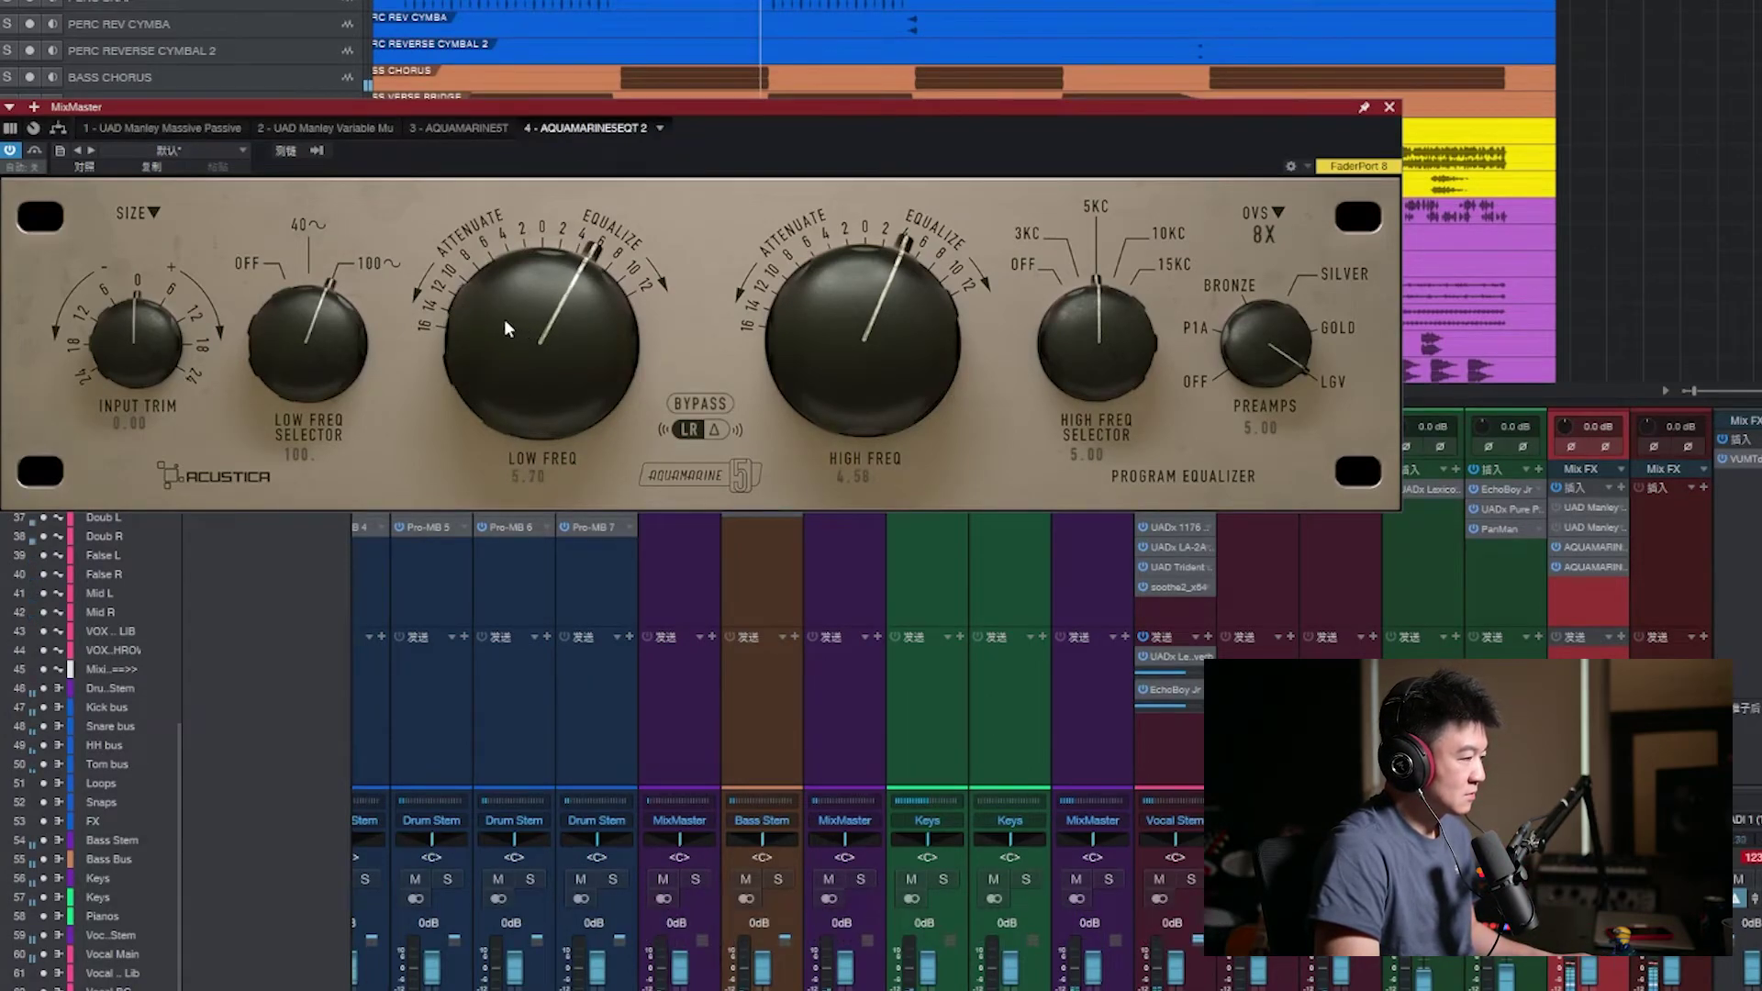
{"action": "left_click_drag", "start_coordinate": [505, 324], "coordinate": [510, 368]}
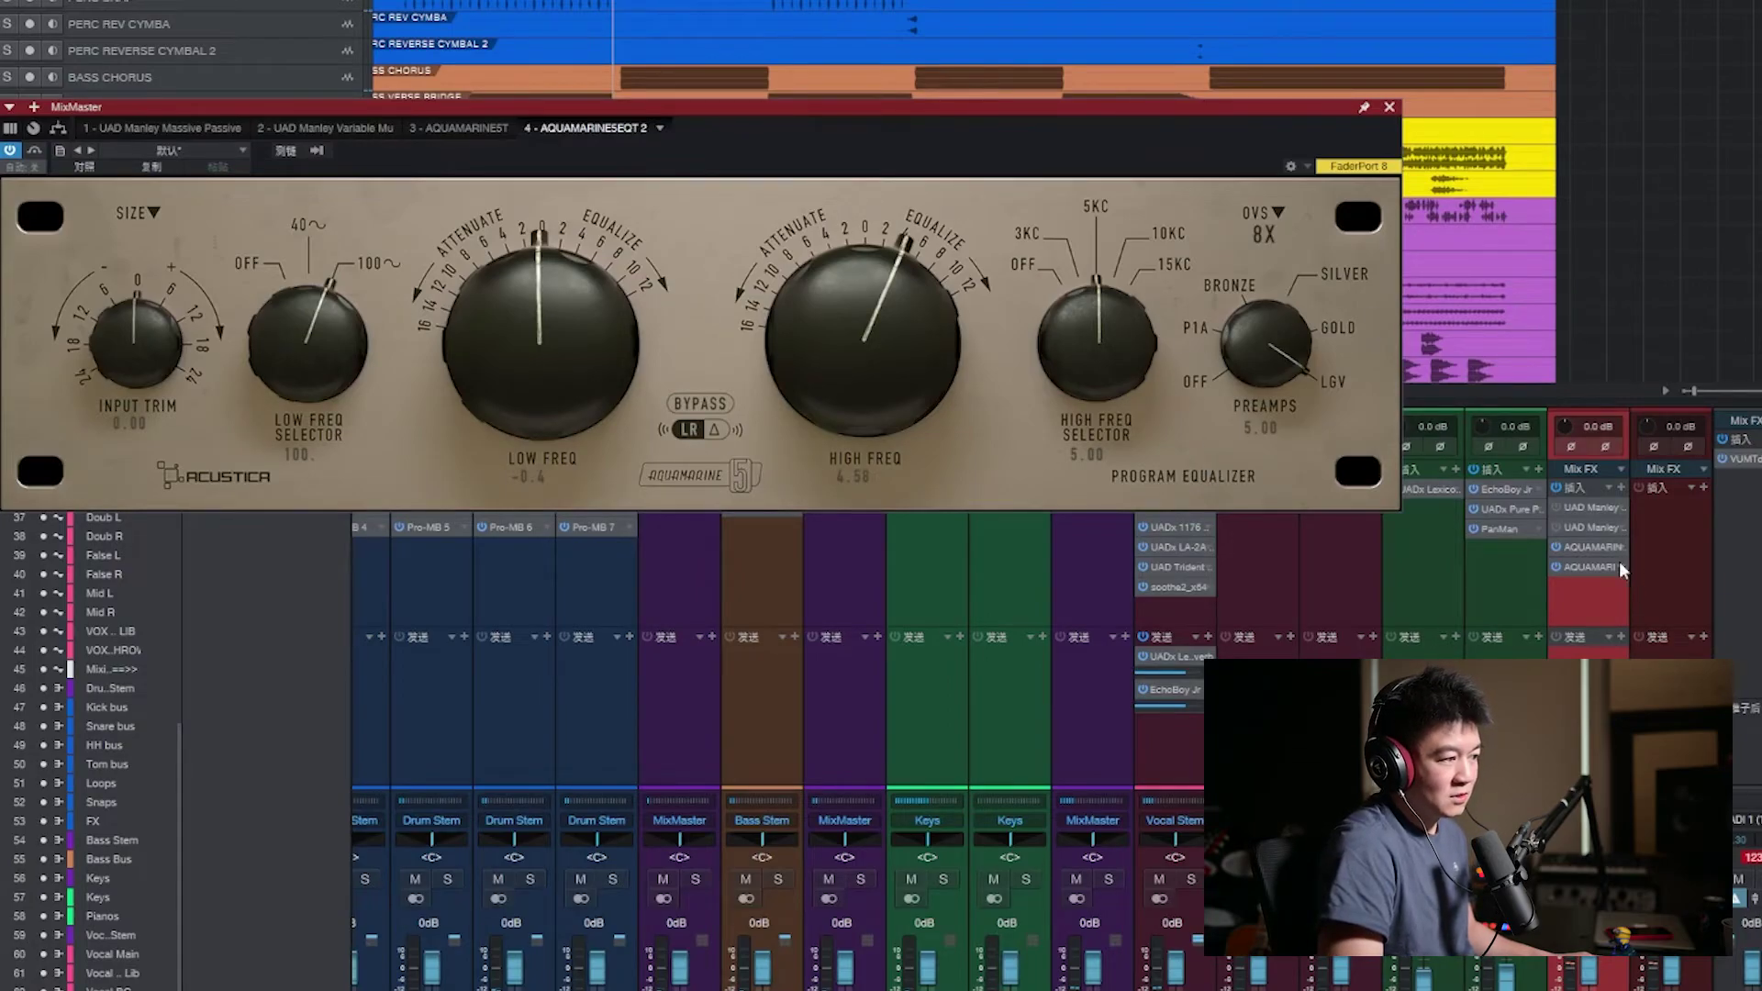
Show the AQUAMARINE compressor and equalizer together and compare the playing mix with all MixMaster inserts on and off
{"action": "left_click", "coordinate": [1597, 547]}
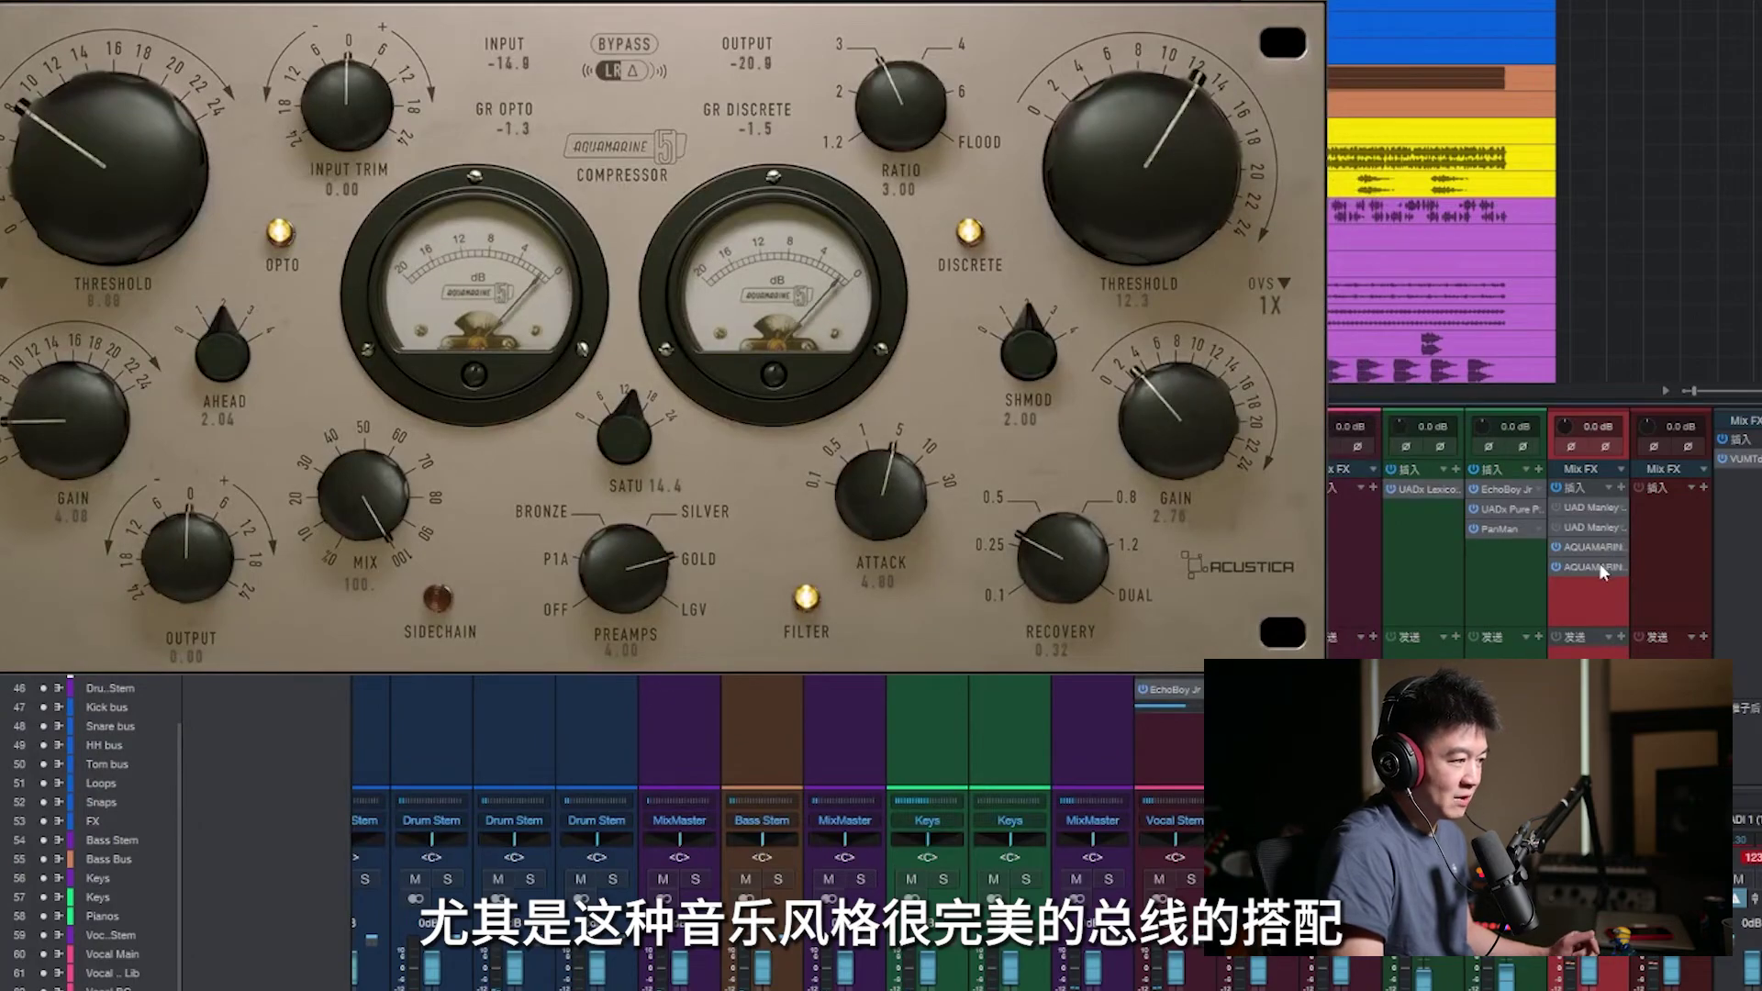
{"action": "left_click", "coordinate": [1597, 566]}
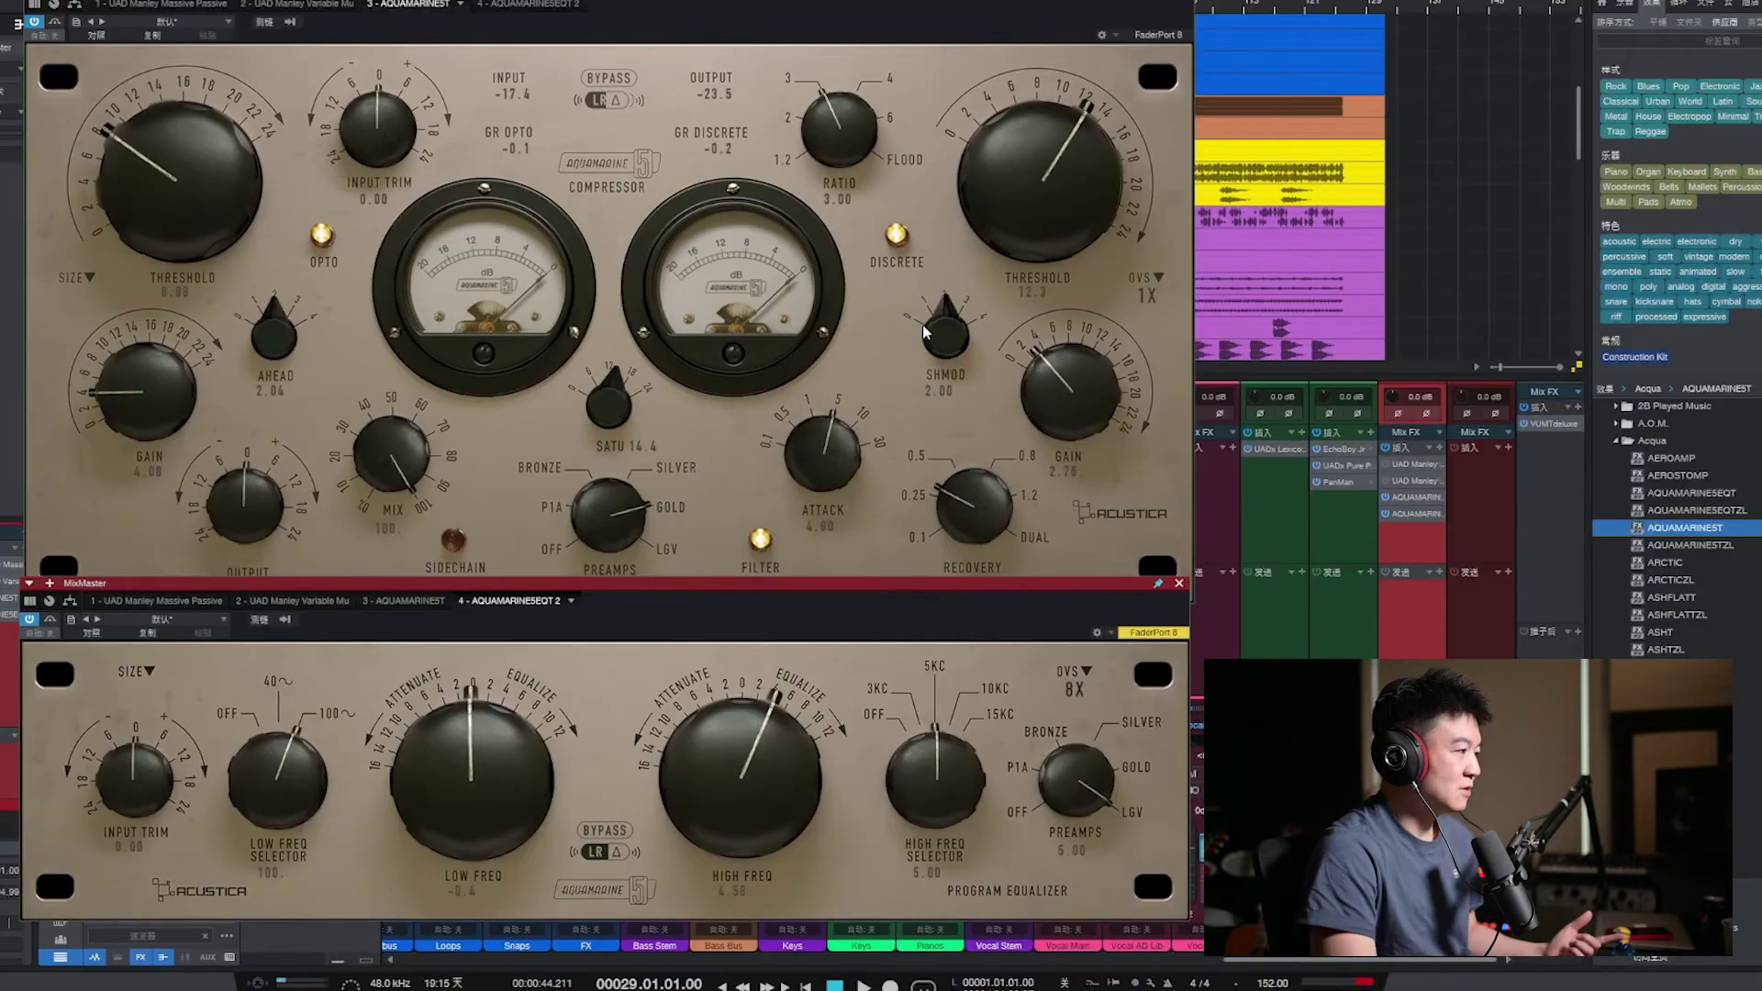
{"action": "left_click", "coordinate": [1386, 447]}
{"action": "key", "text": "space"}
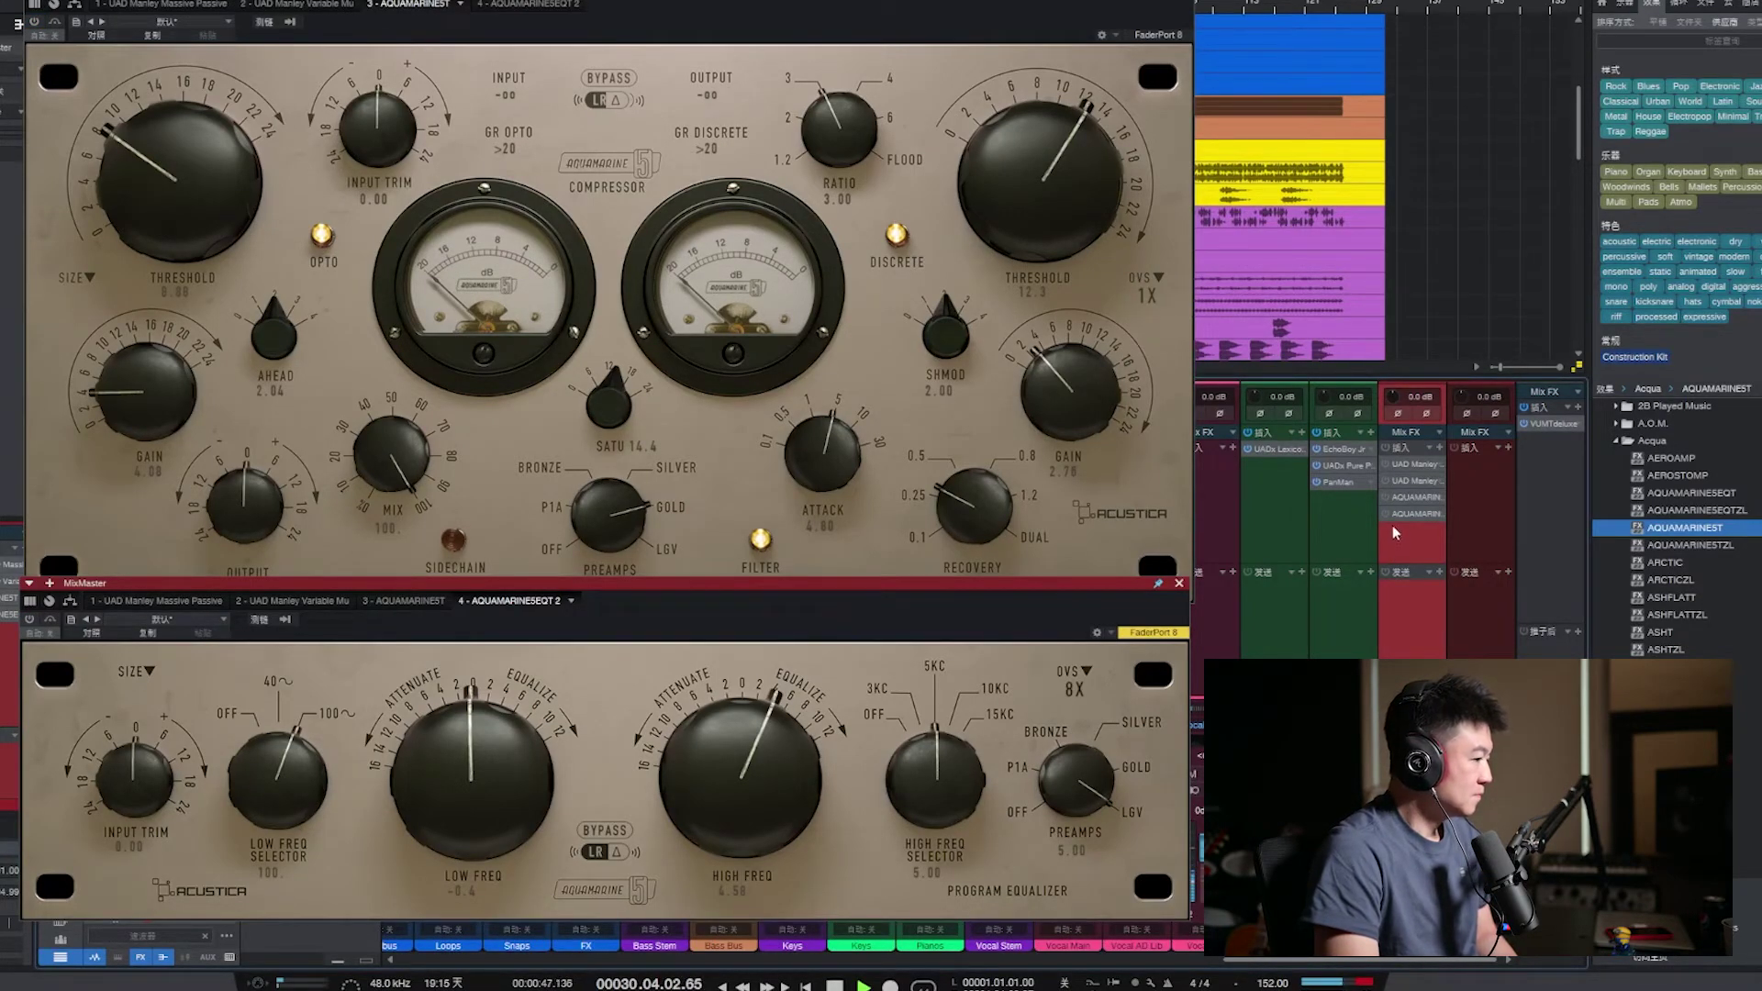
{"action": "left_click", "coordinate": [1388, 449]}
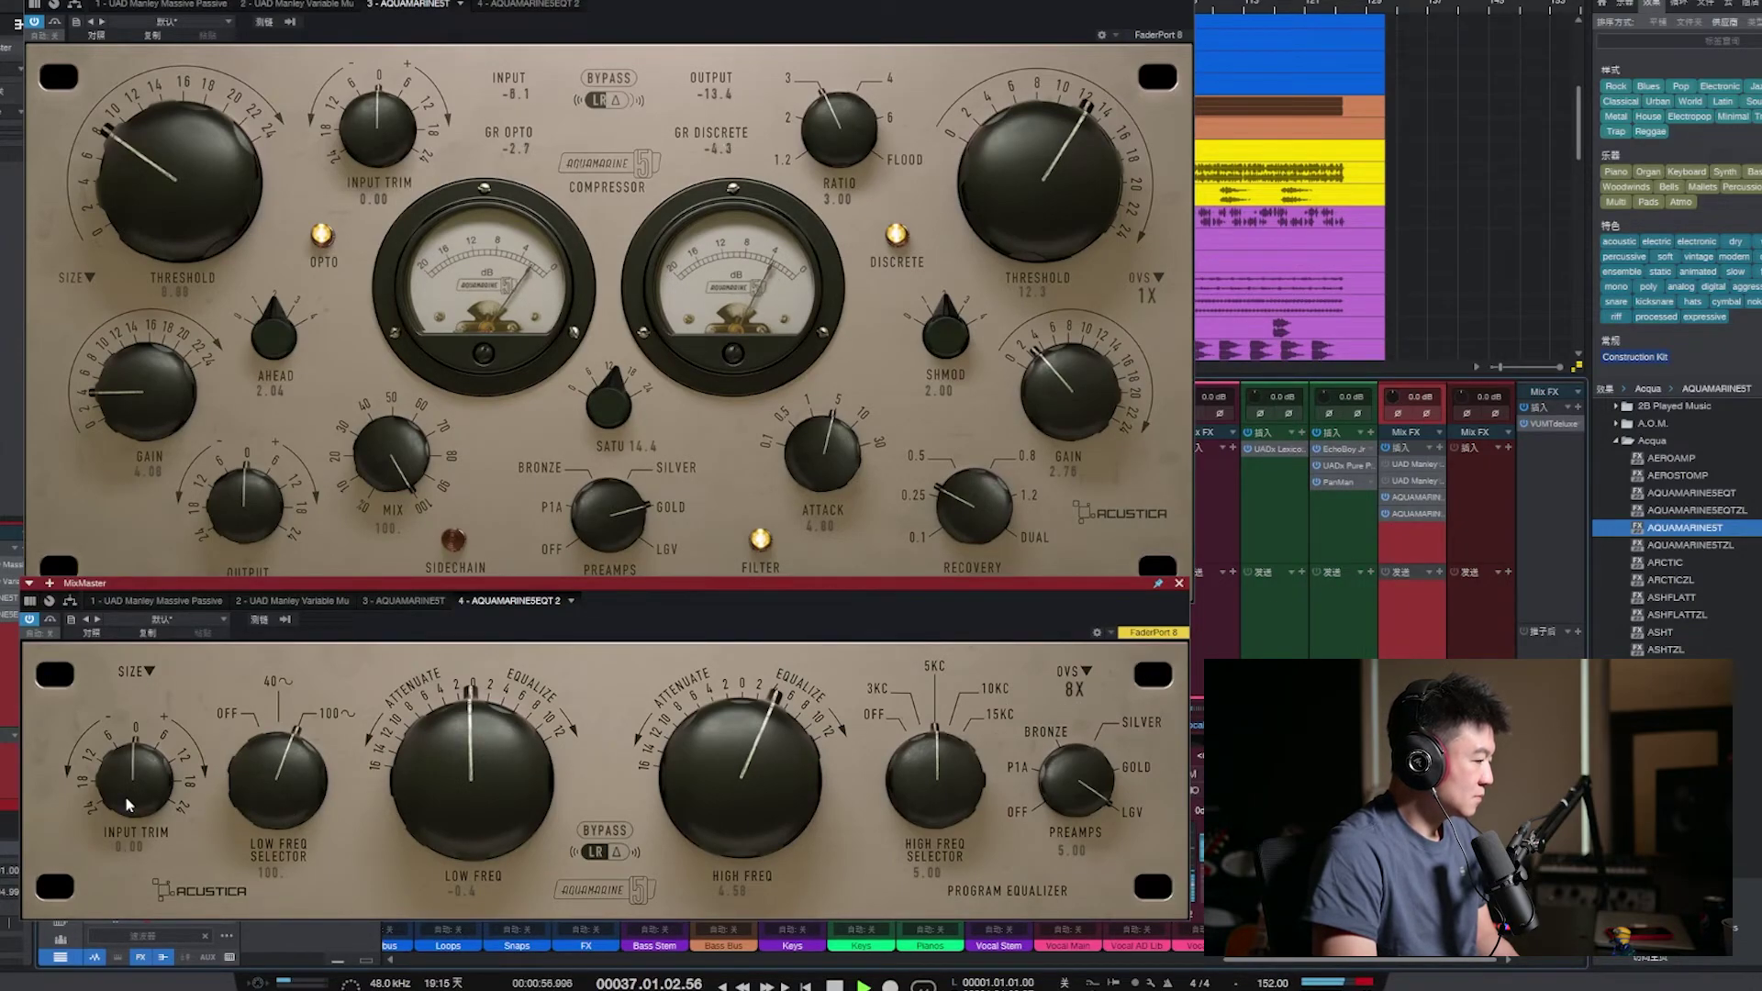
{"action": "left_click", "coordinate": [1385, 447]}
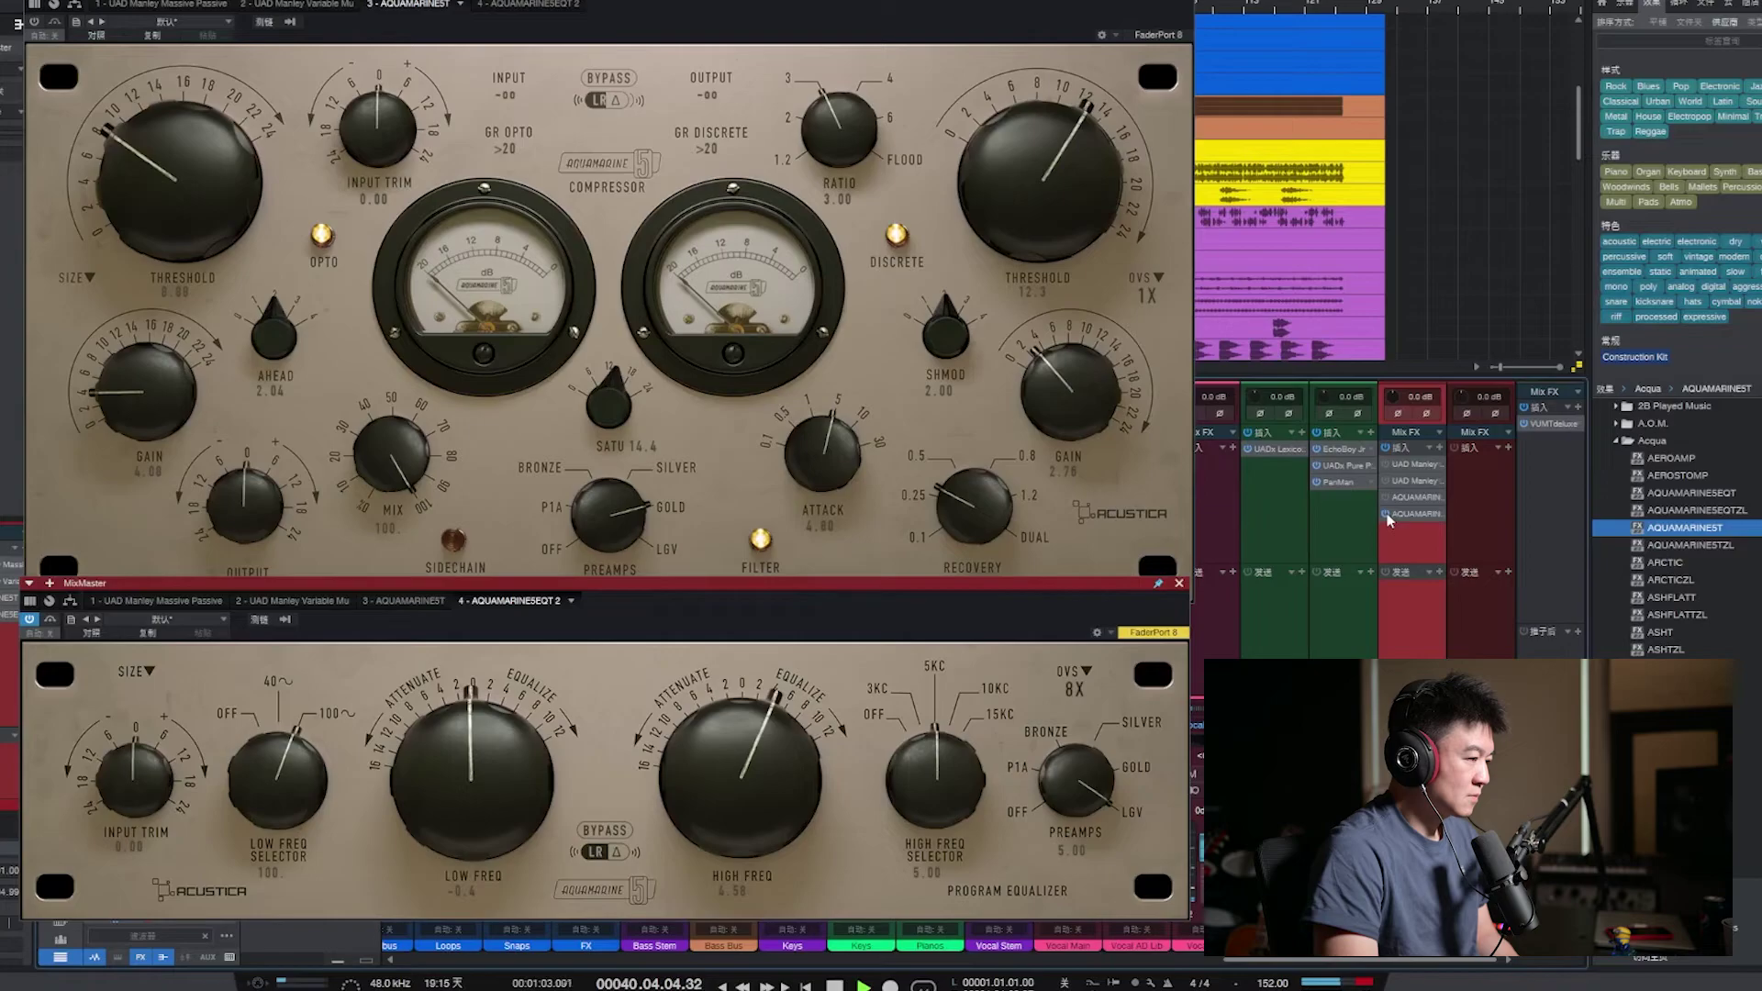
{"action": "left_click", "coordinate": [1385, 514]}
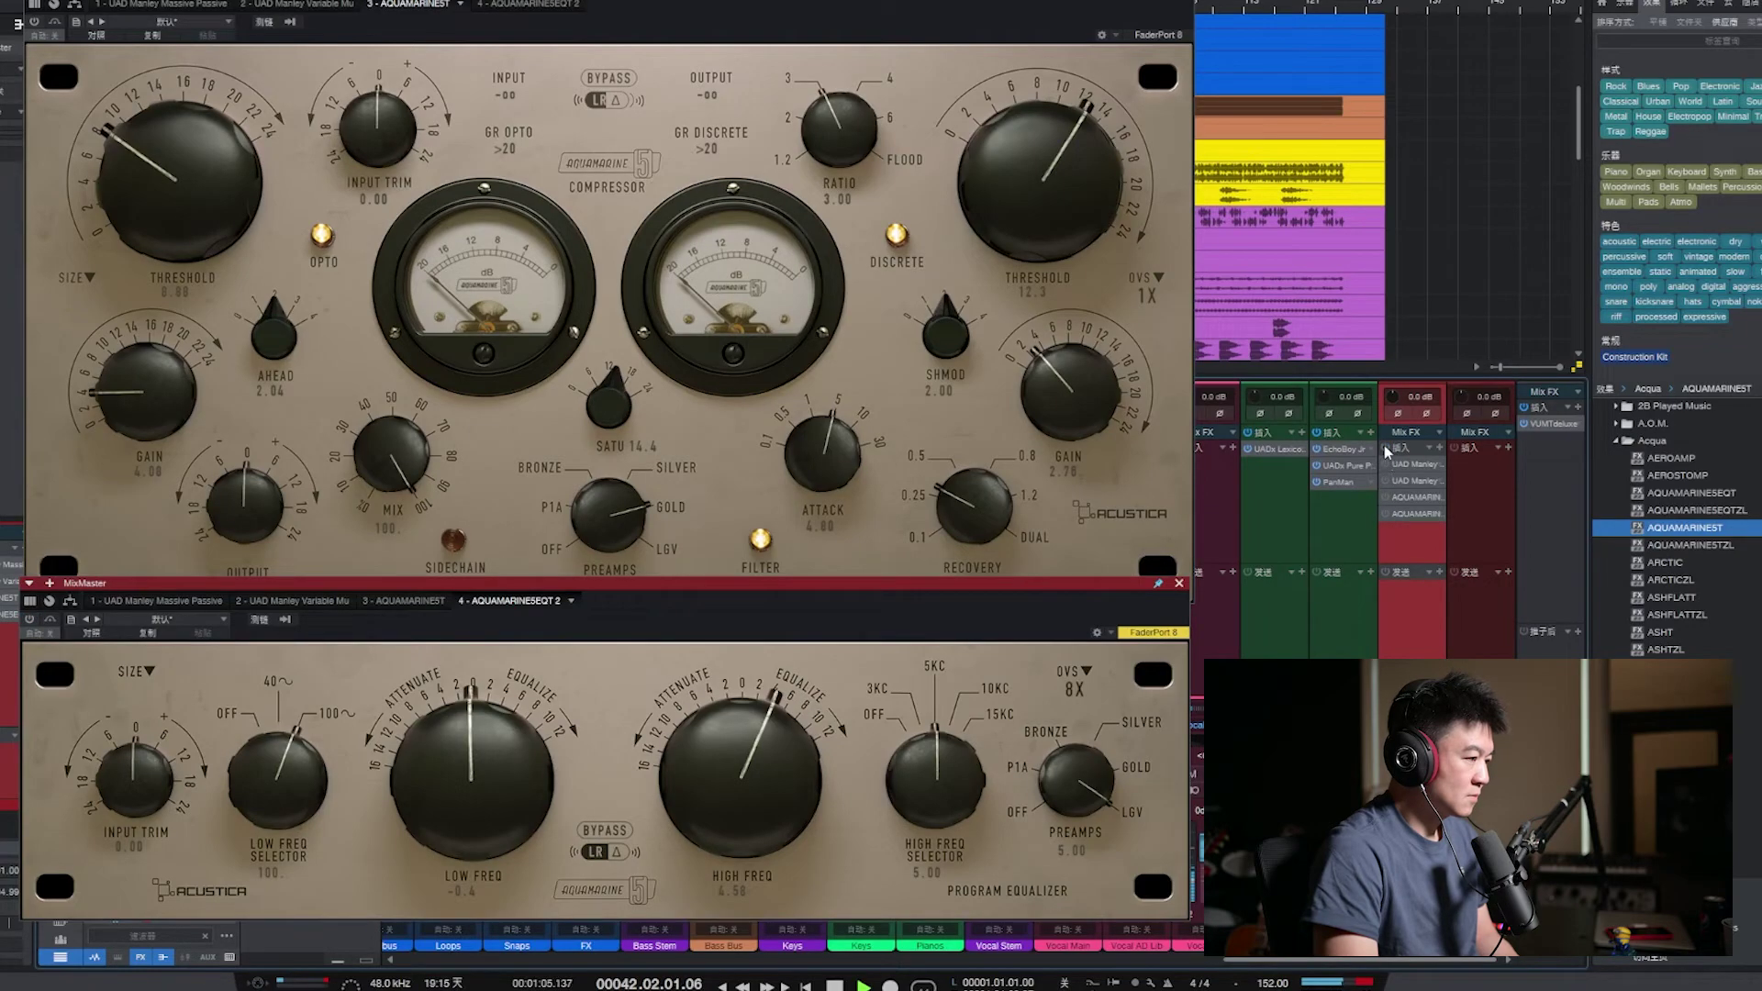
{"action": "left_click", "coordinate": [1385, 448]}
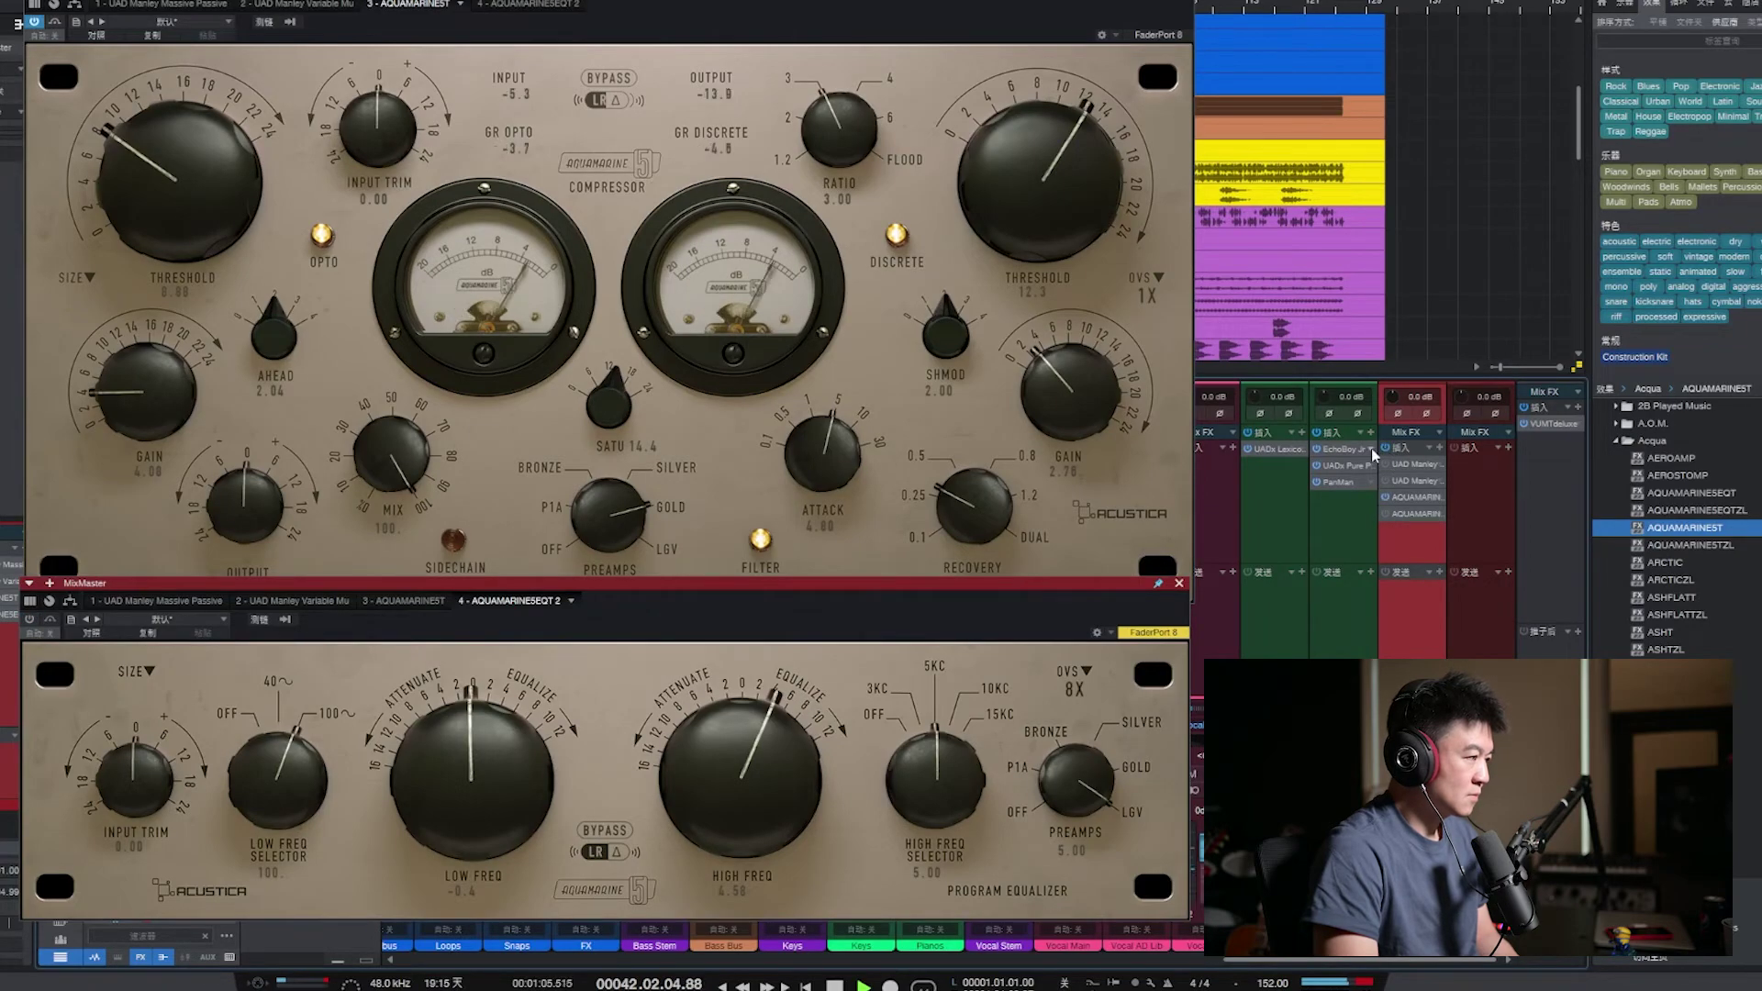
Lower the compressor's Opto gain to 2.18 and Discrete gain to 1.58, and compare the mix again with all inserts off and on
{"action": "left_click", "coordinate": [1066, 396]}
{"action": "left_click_drag", "start_coordinate": [153, 428], "coordinate": [152, 442]}
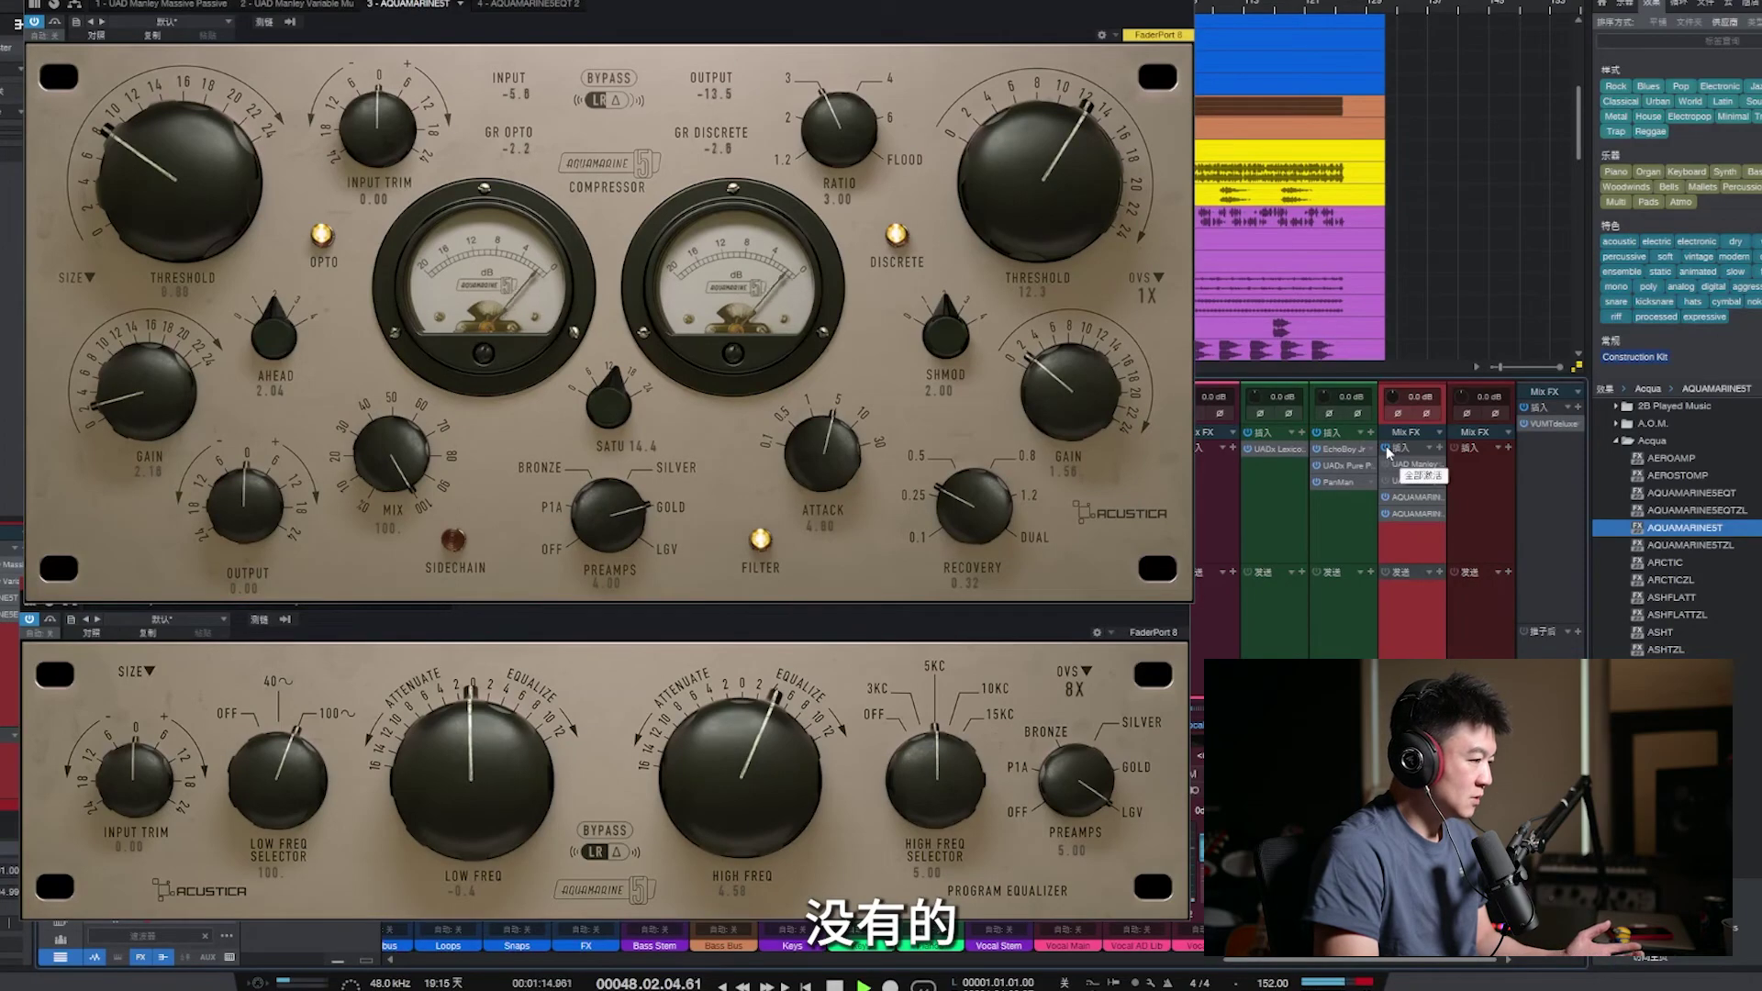
{"action": "left_click", "coordinate": [1386, 449]}
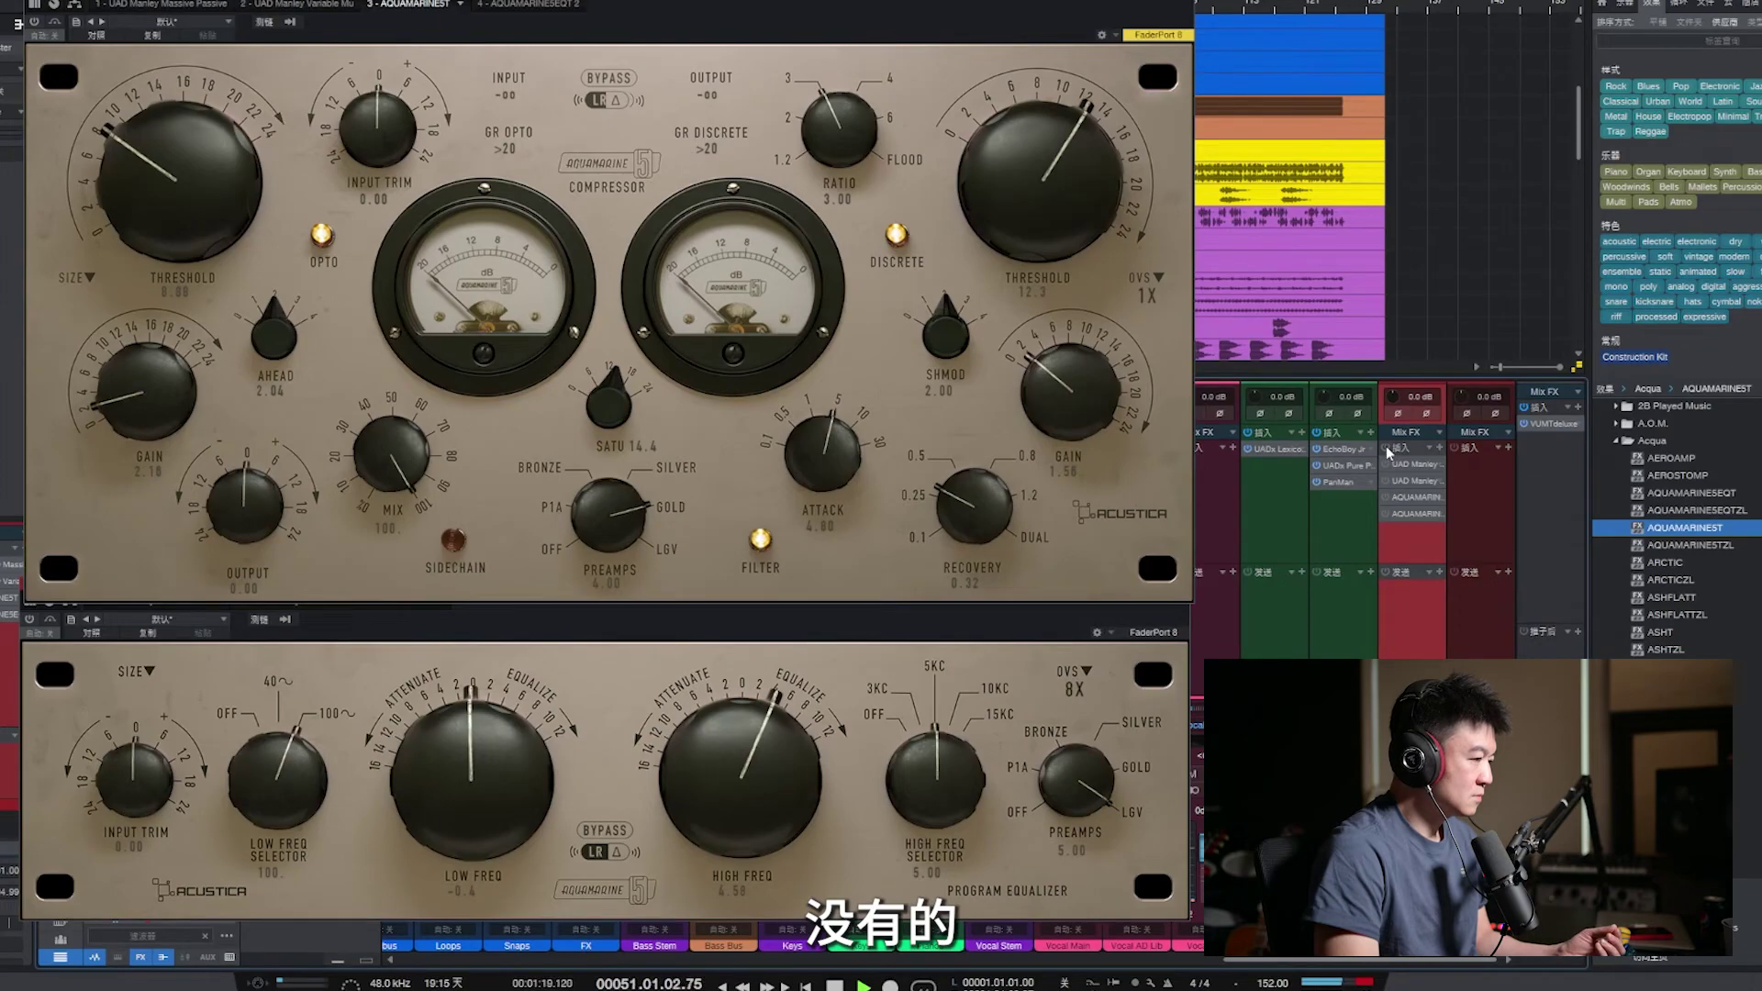
{"action": "left_click", "coordinate": [1387, 449]}
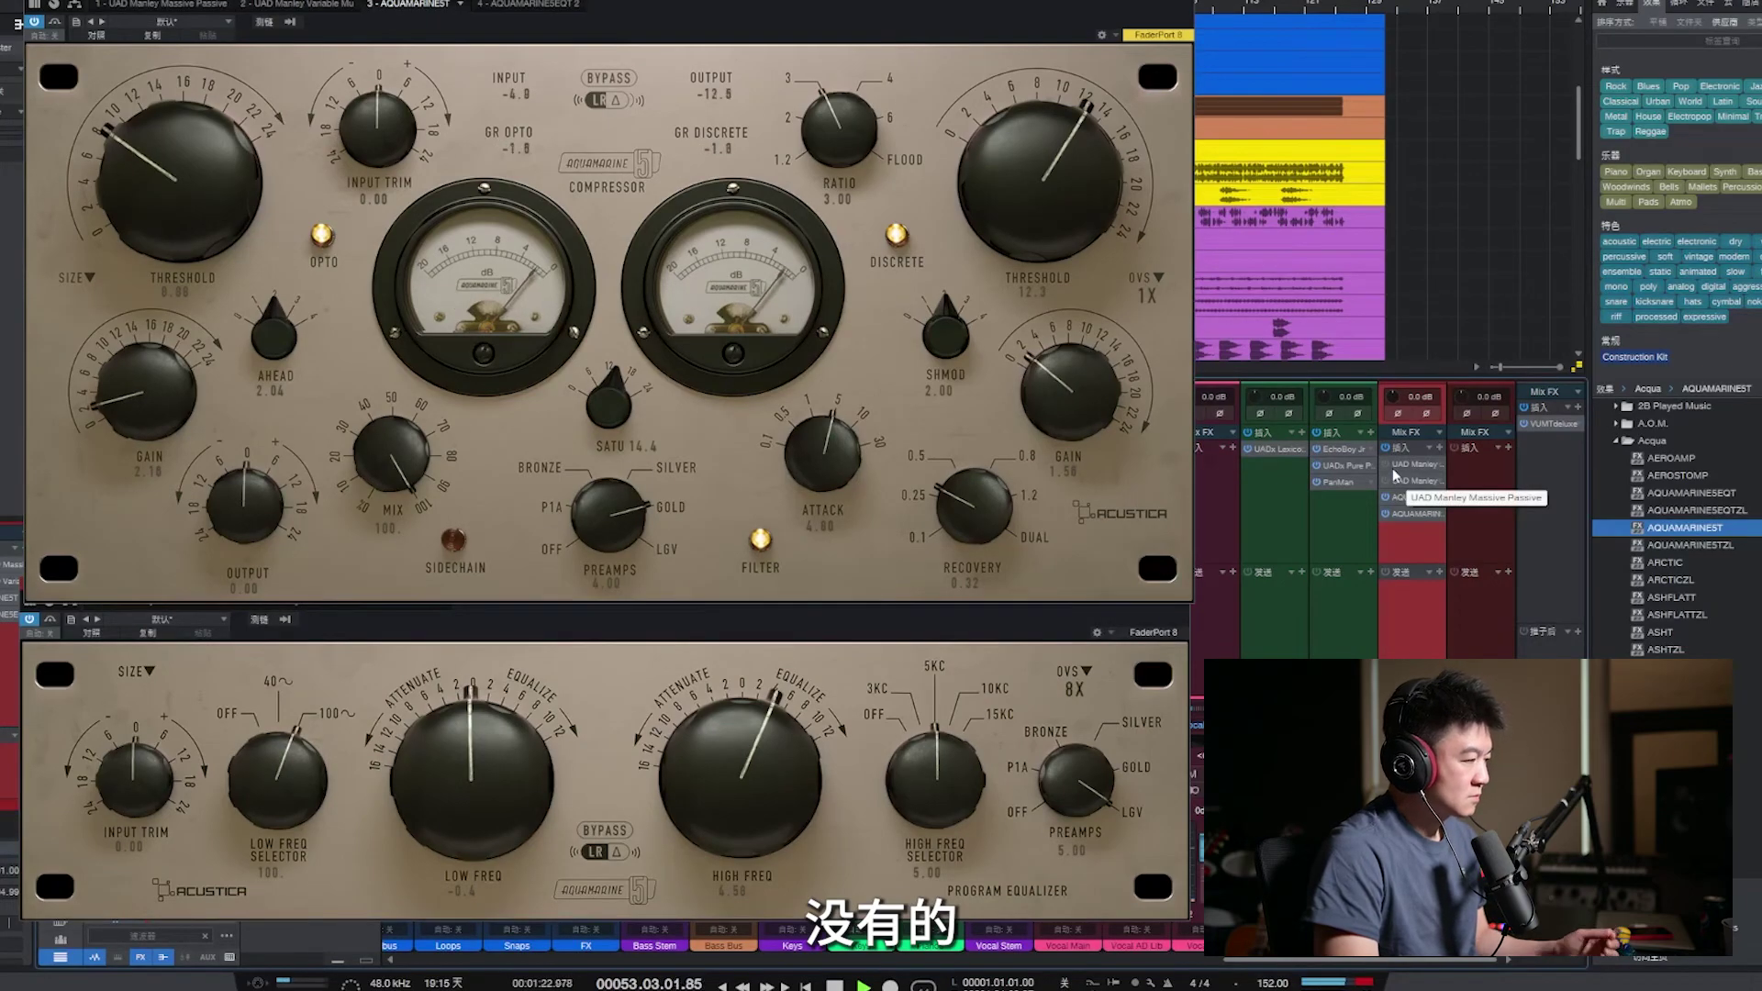
{"action": "key", "text": "space"}
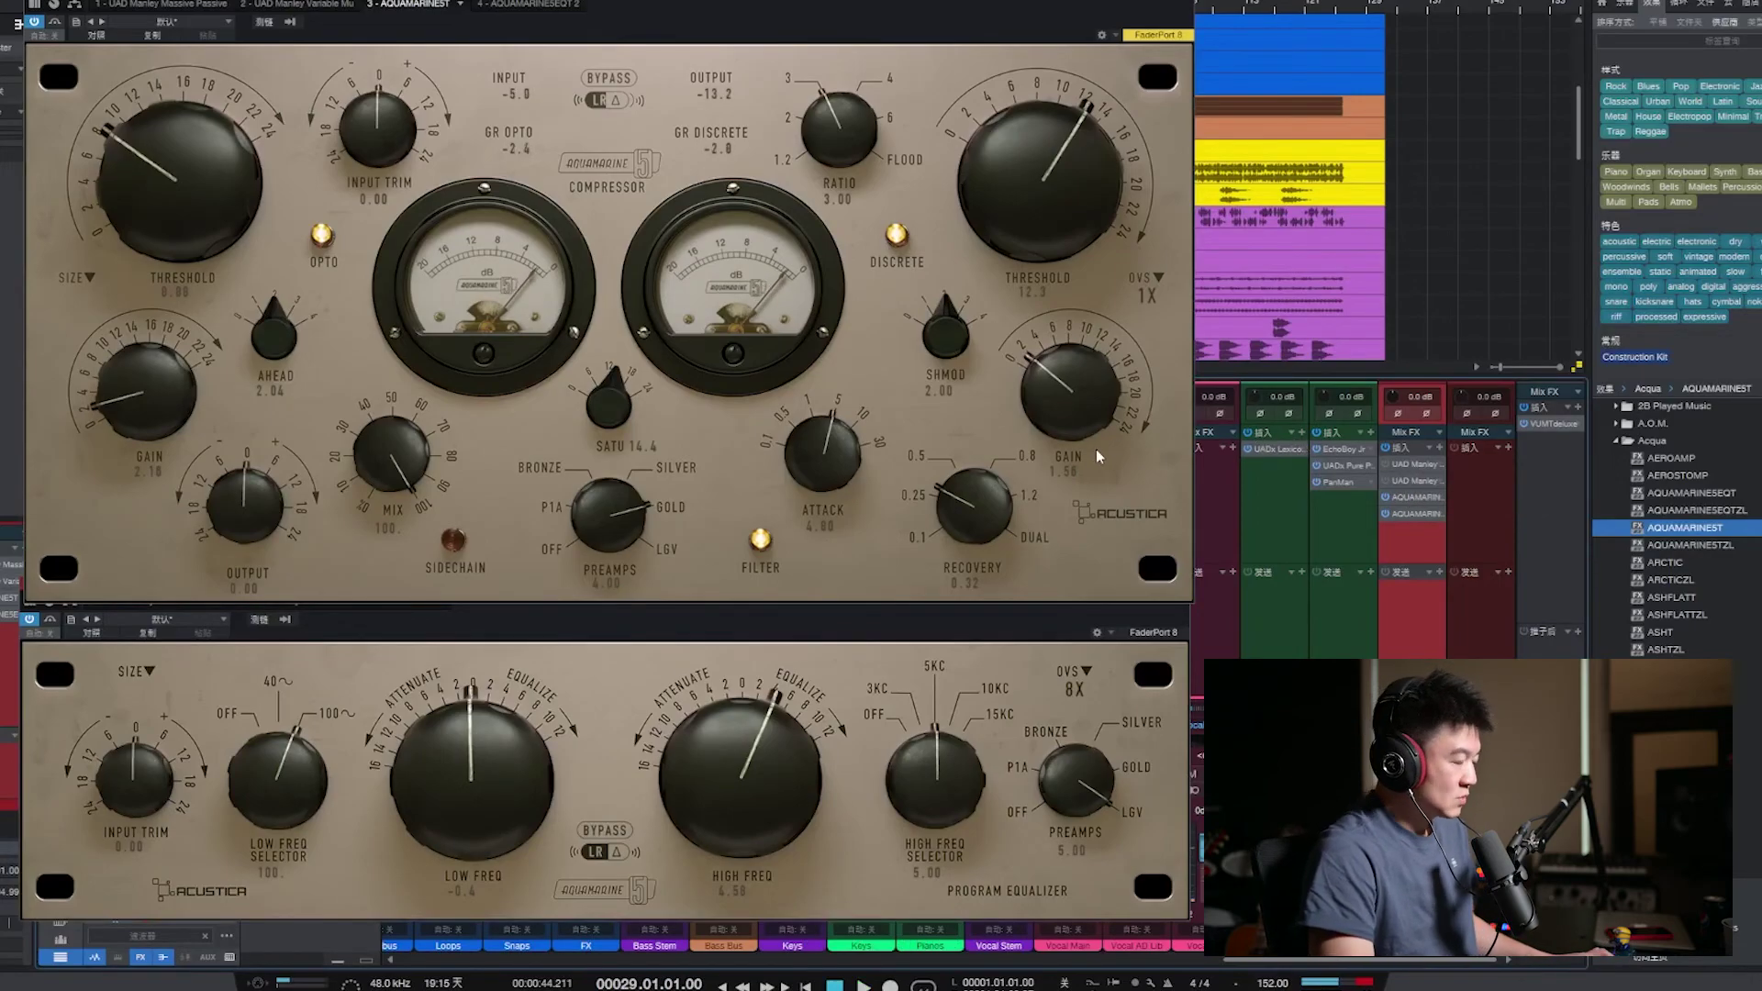